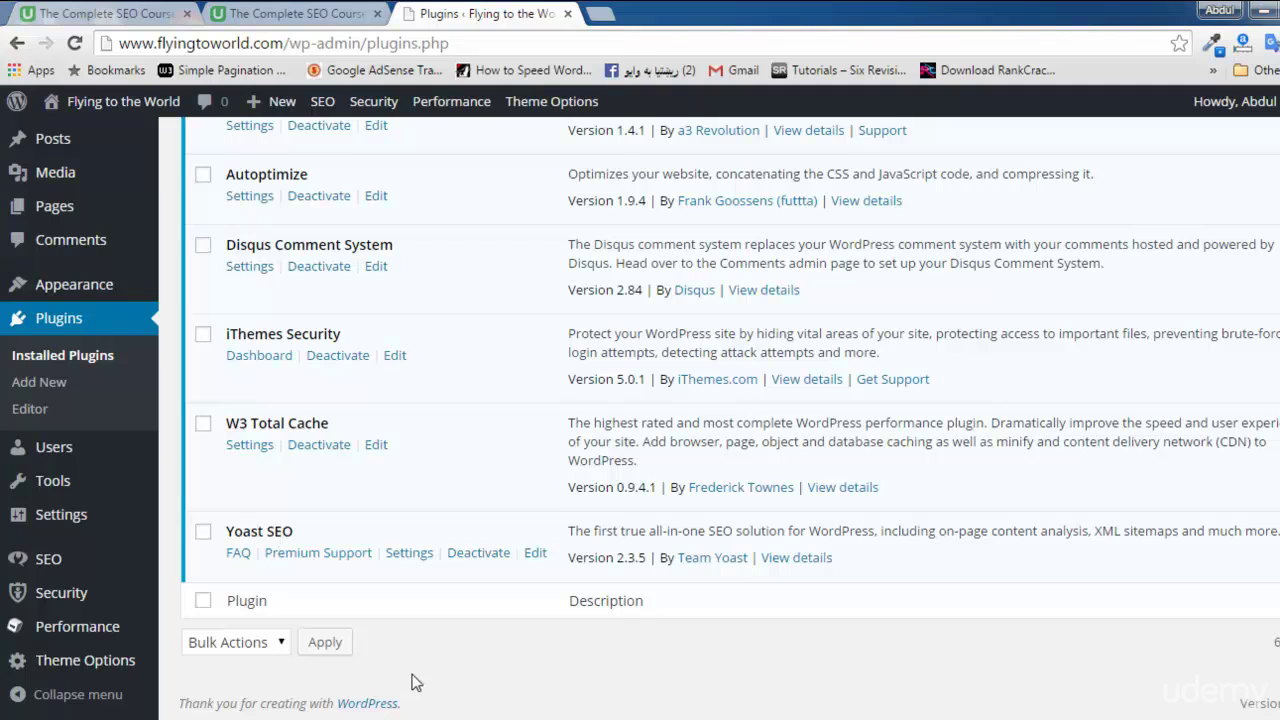
- Open the Yoast SEO general settings and review the website name, alternate name and company-or-person choices under Your Info
mouse_move(64, 574)
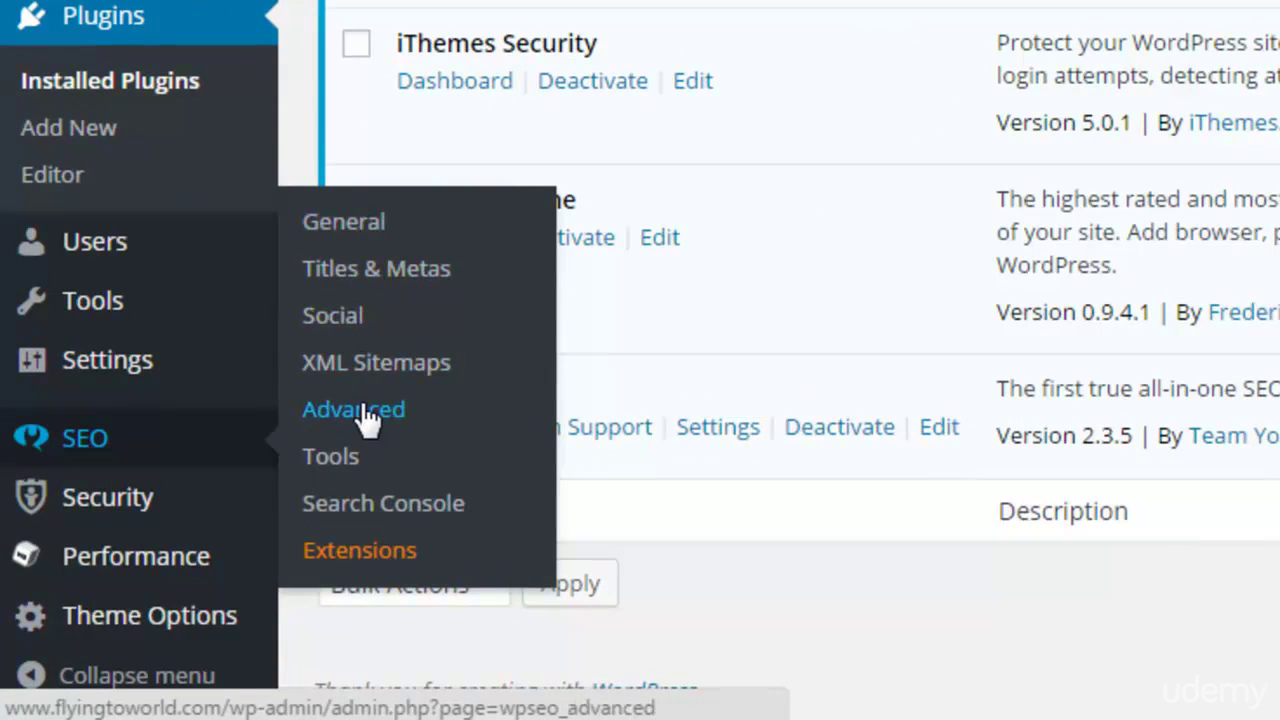
left_click(369, 240)
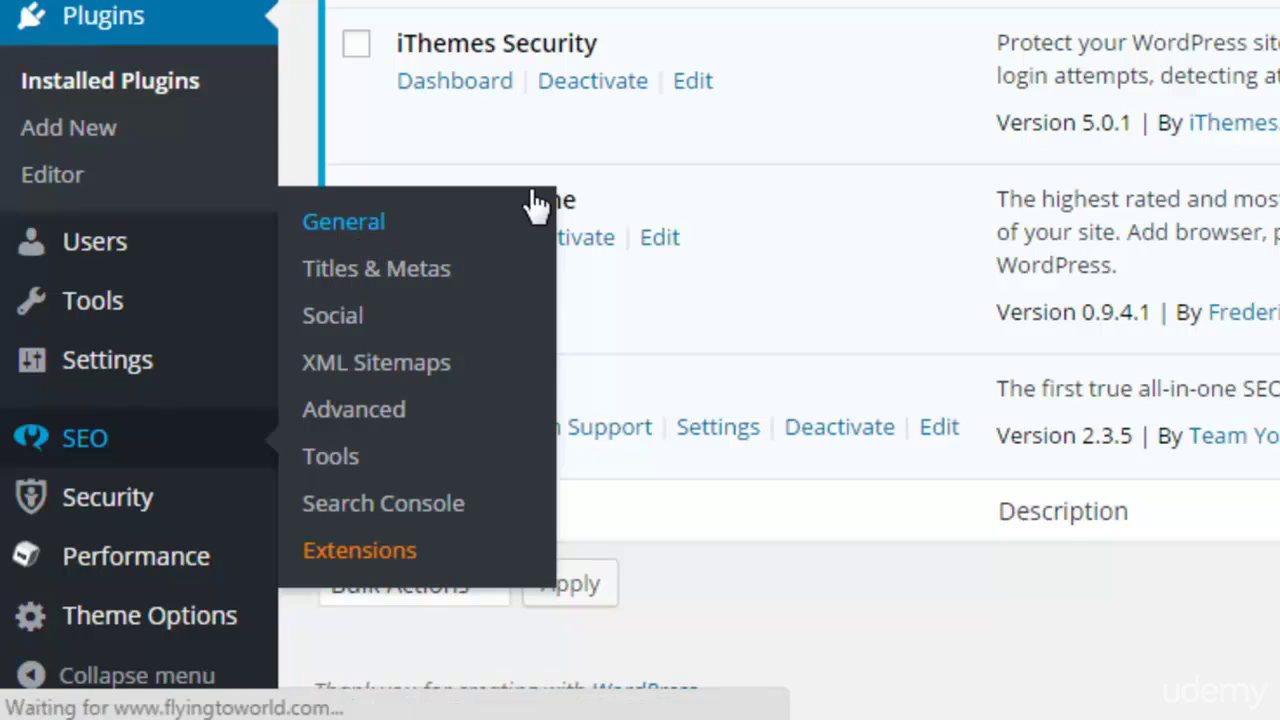
scroll(616, 352, "up", 2)
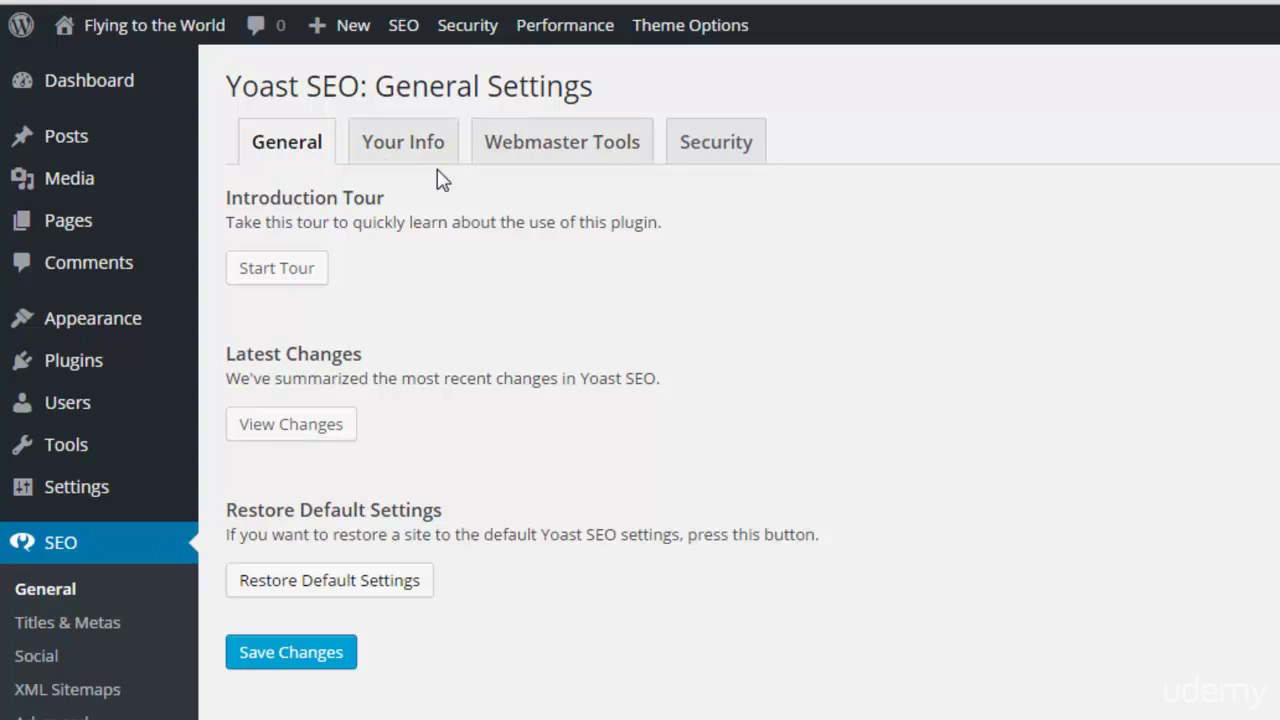
left_click(404, 152)
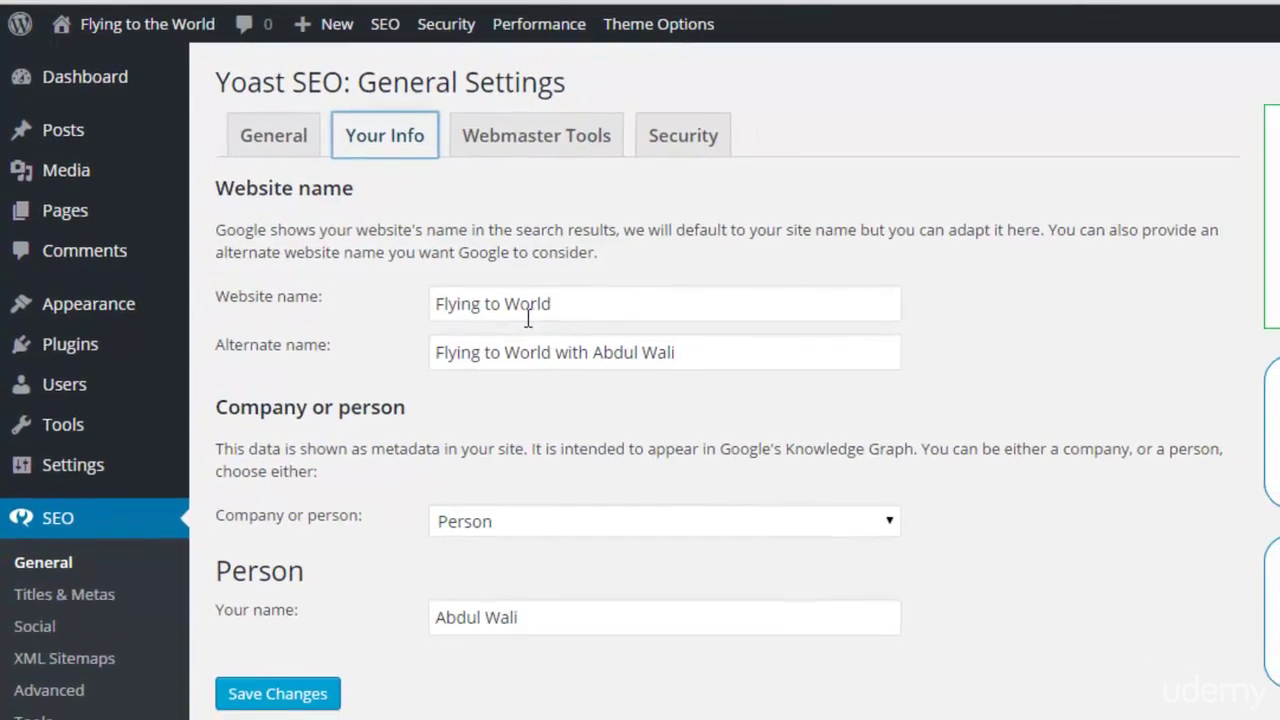
left_click_drag(551, 303, 466, 311)
left_click_drag(694, 351, 355, 370)
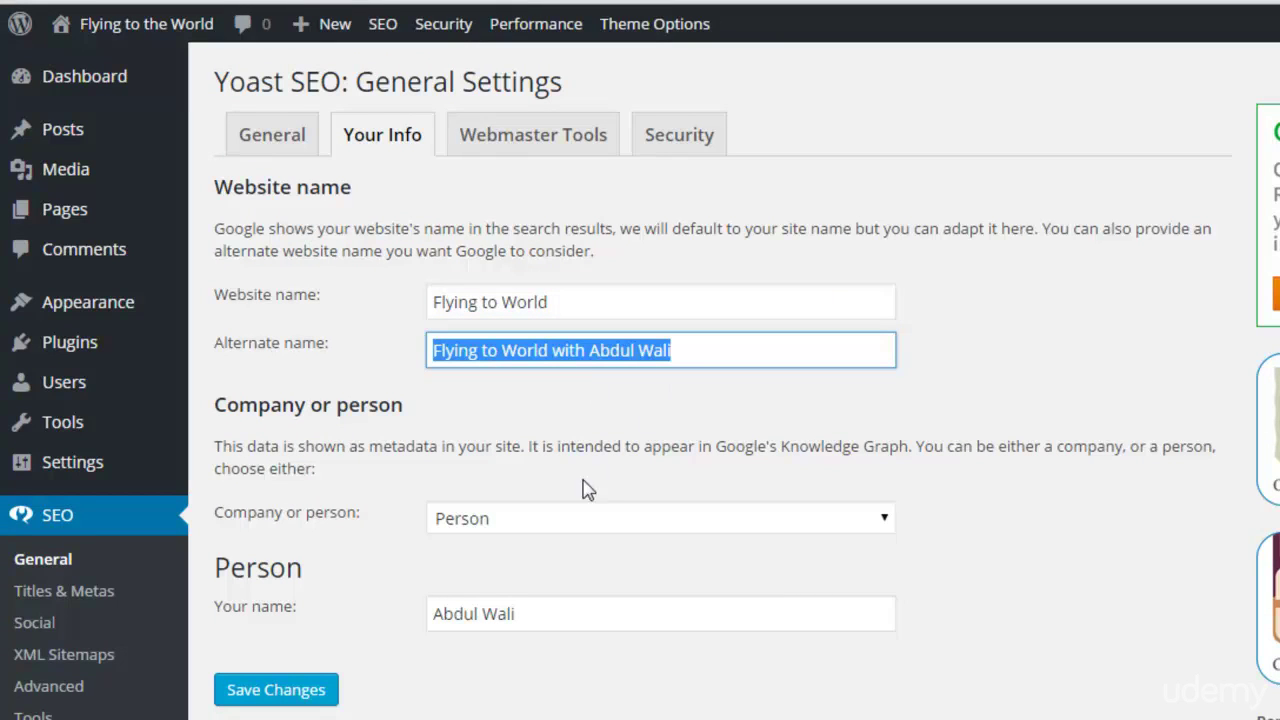
left_click(531, 530)
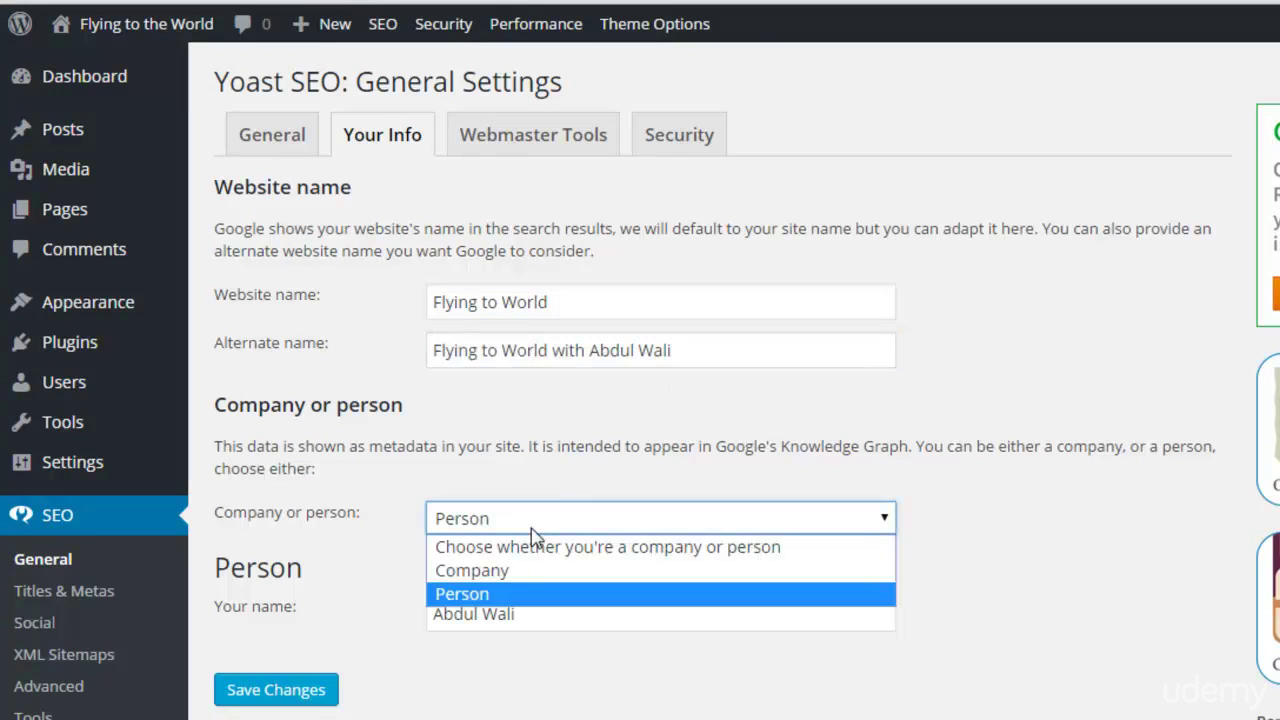
left_click(610, 494)
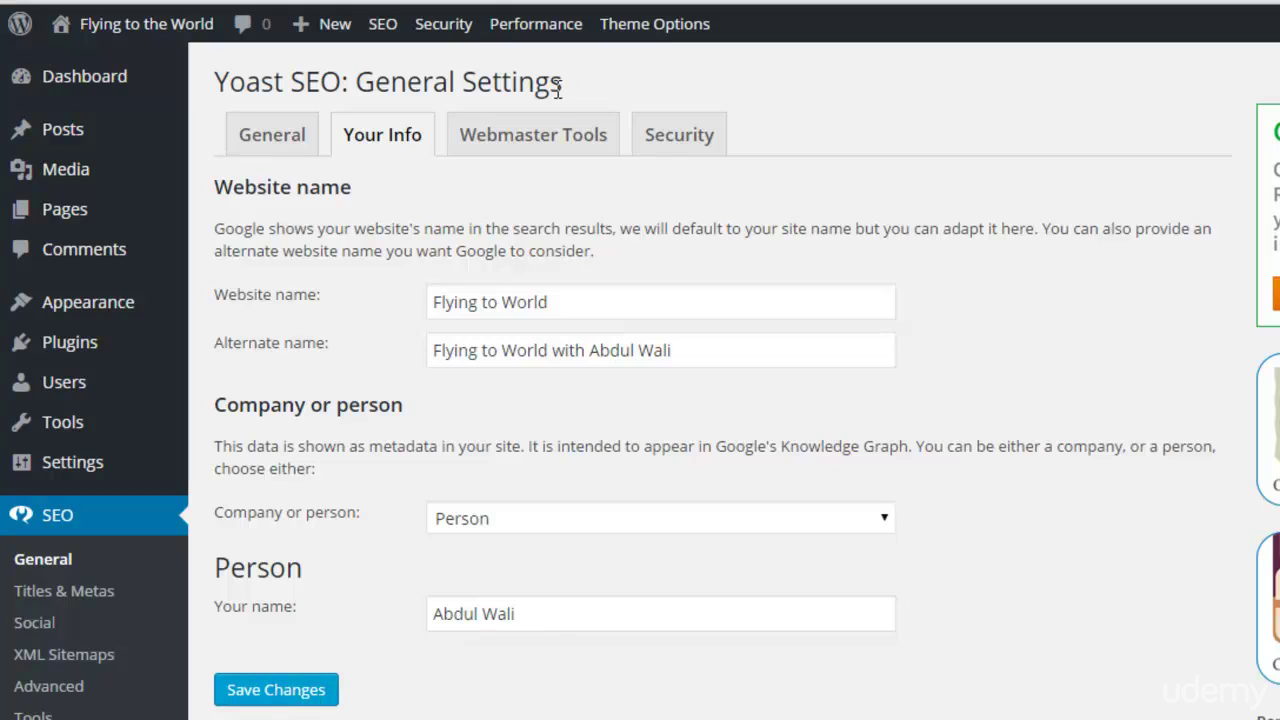
- Review the Webmaster Tools verification fields and the Security option for the advanced part of the Yoast SEO meta box
left_click(537, 150)
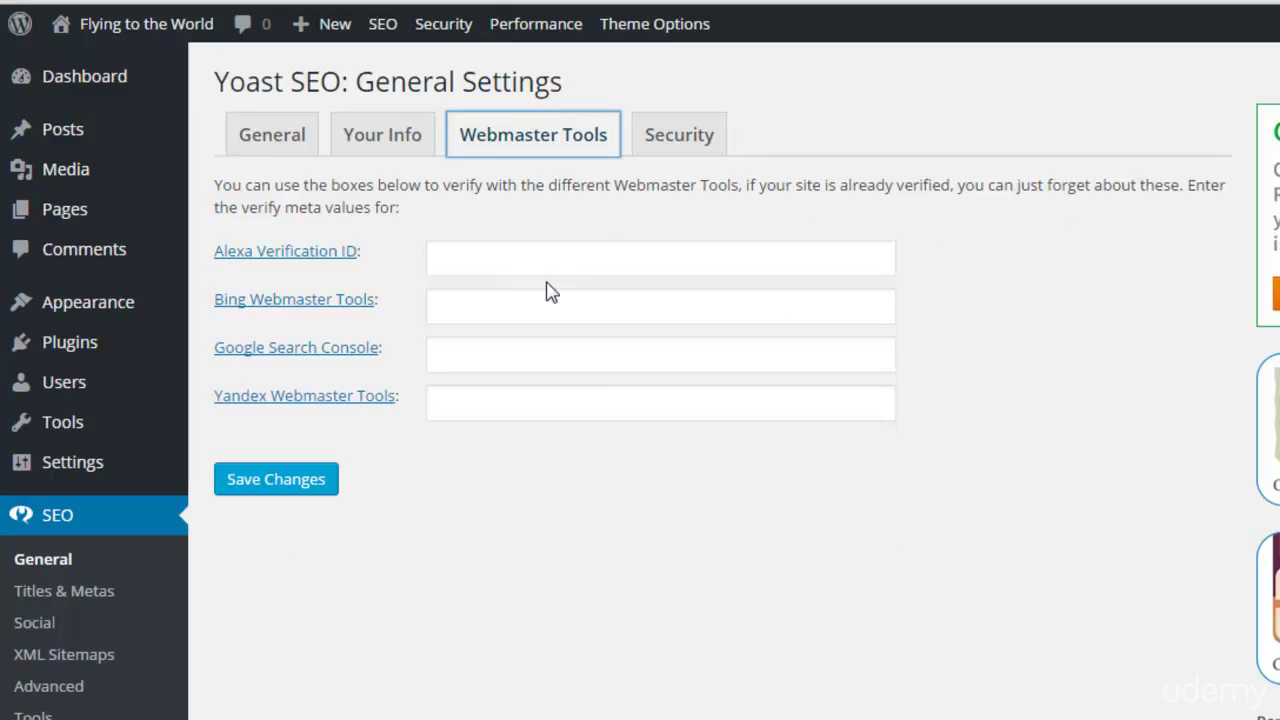
left_click(563, 259)
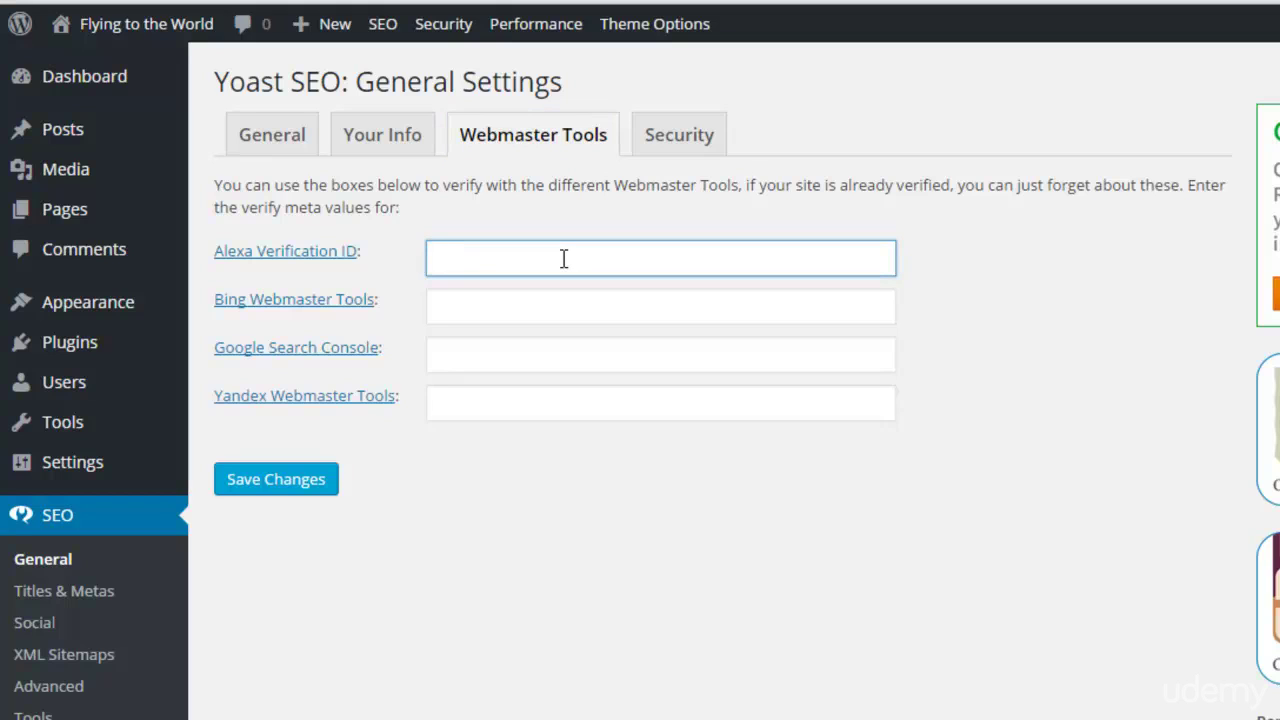
left_click(559, 366)
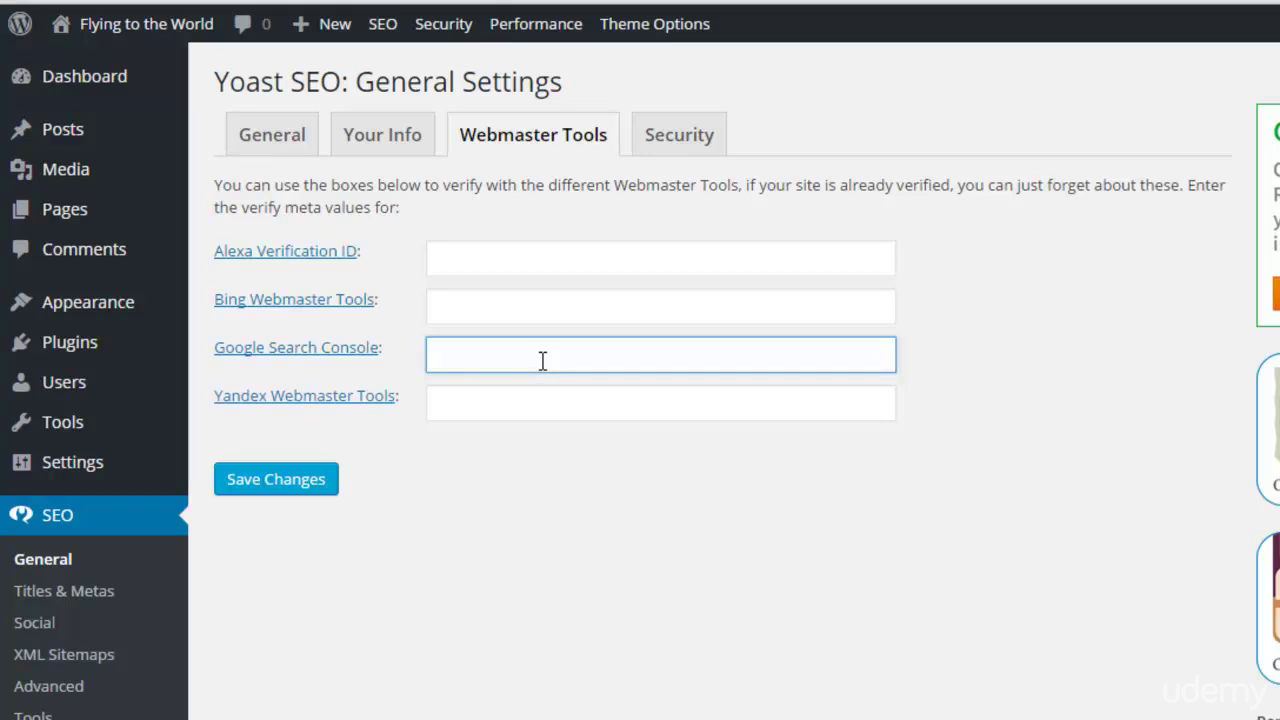
left_click(688, 148)
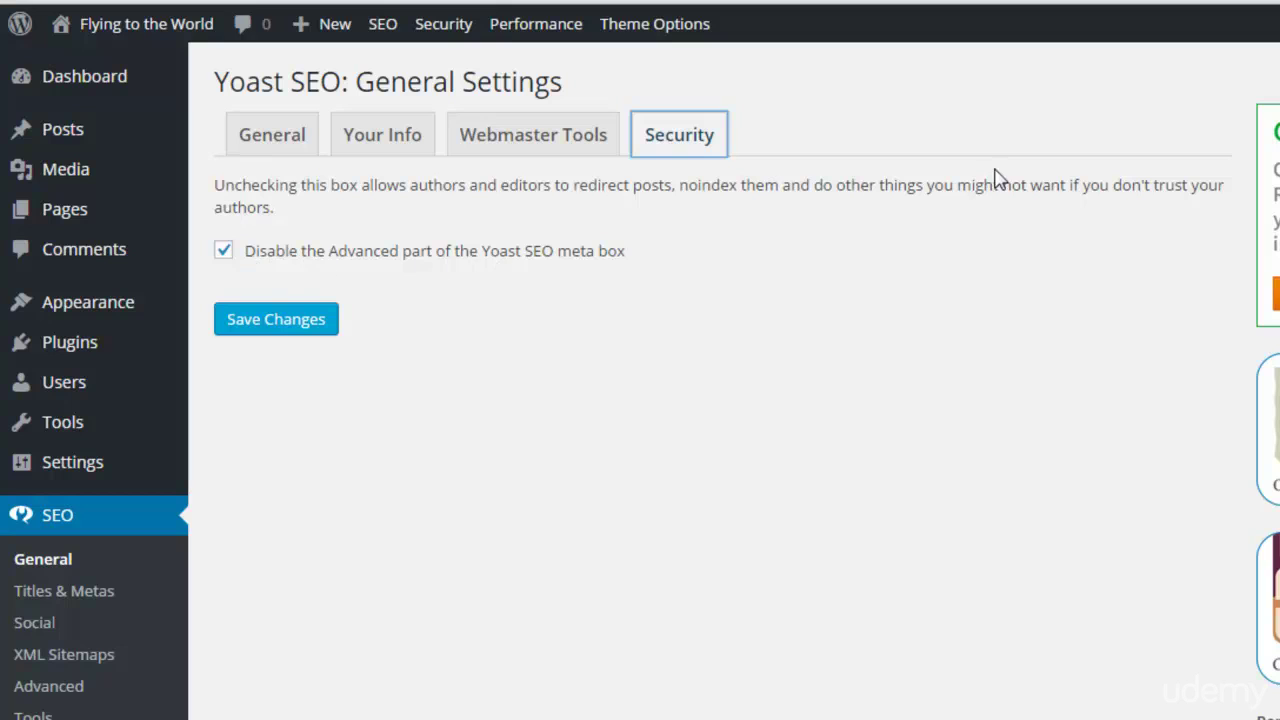
scroll(997, 178, "down", 3)
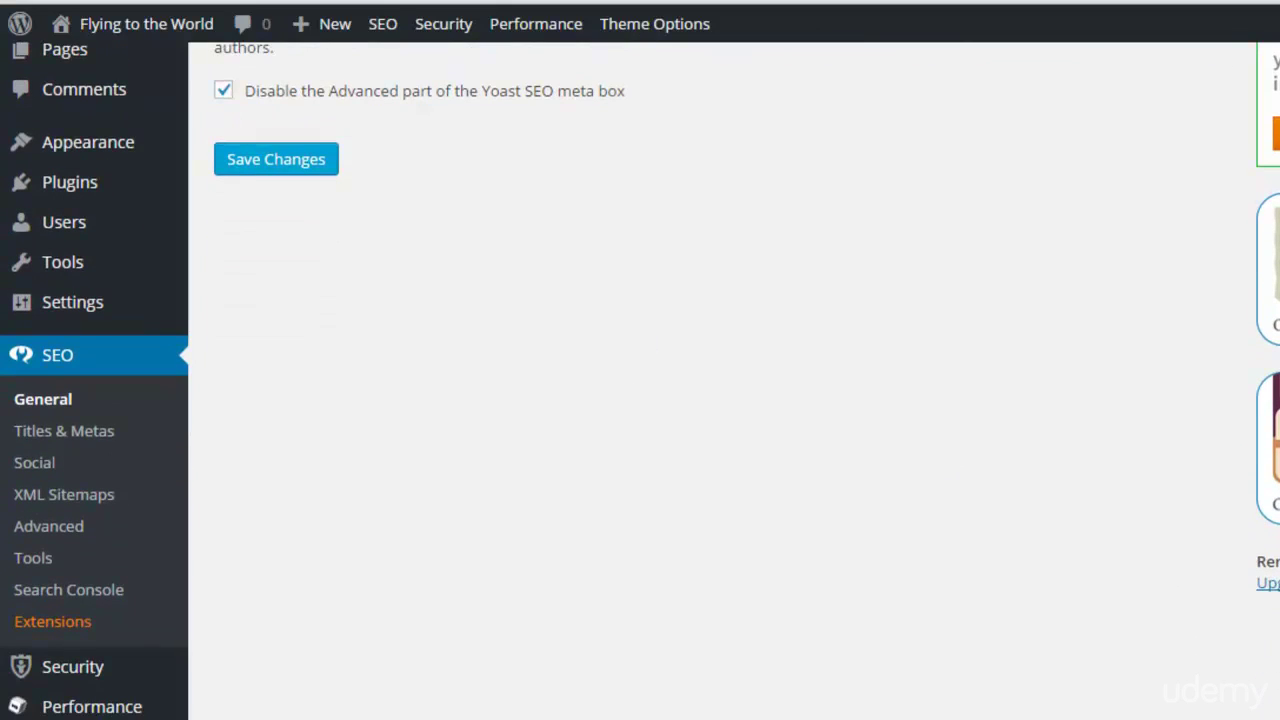
scroll(955, 228, "up", 3)
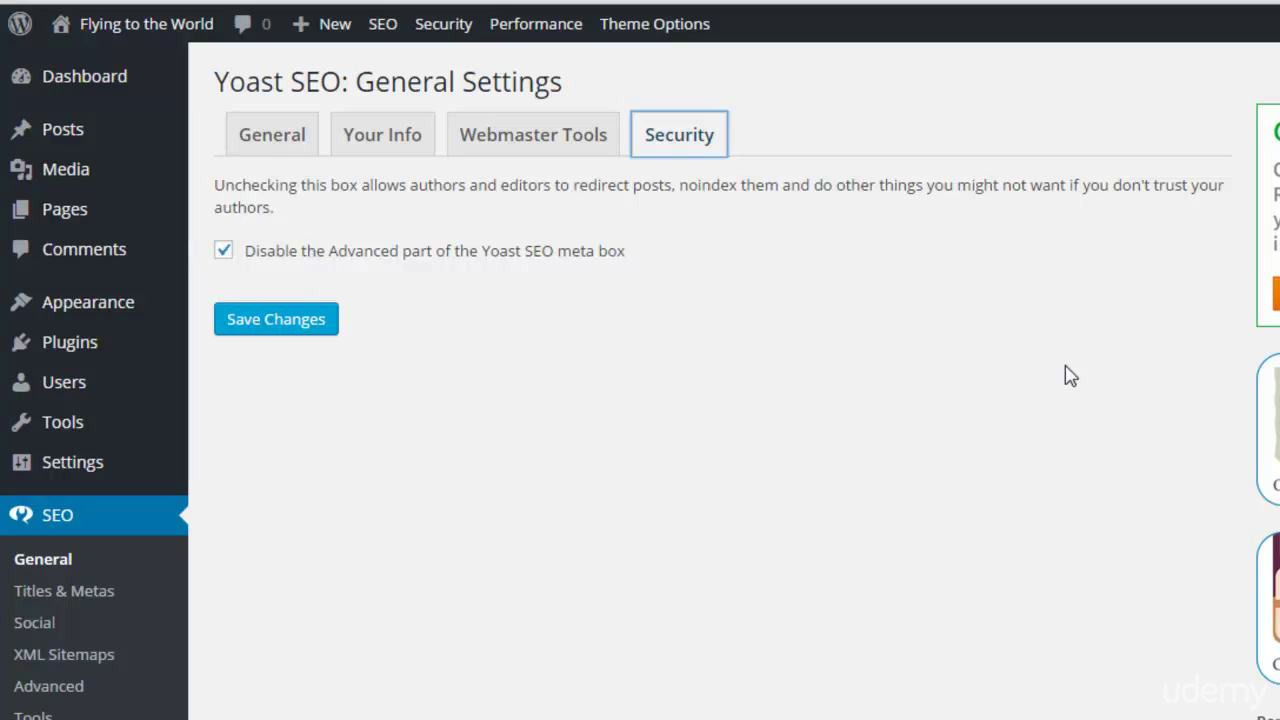
- In the Titles & Metas homepage settings, remove %%sep%% %%sitedesc%% from the title template, leaving %%sitename%% %%page%%
scroll(1074, 546, "down", 2)
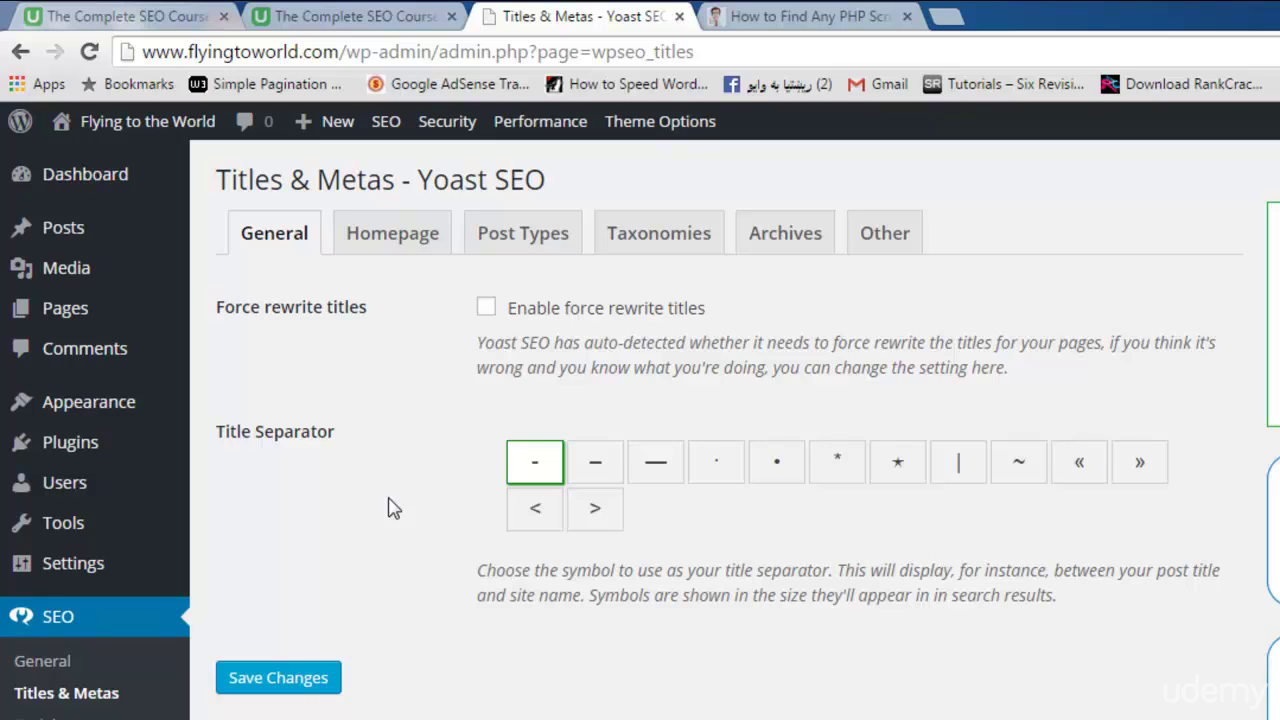
left_click(405, 248)
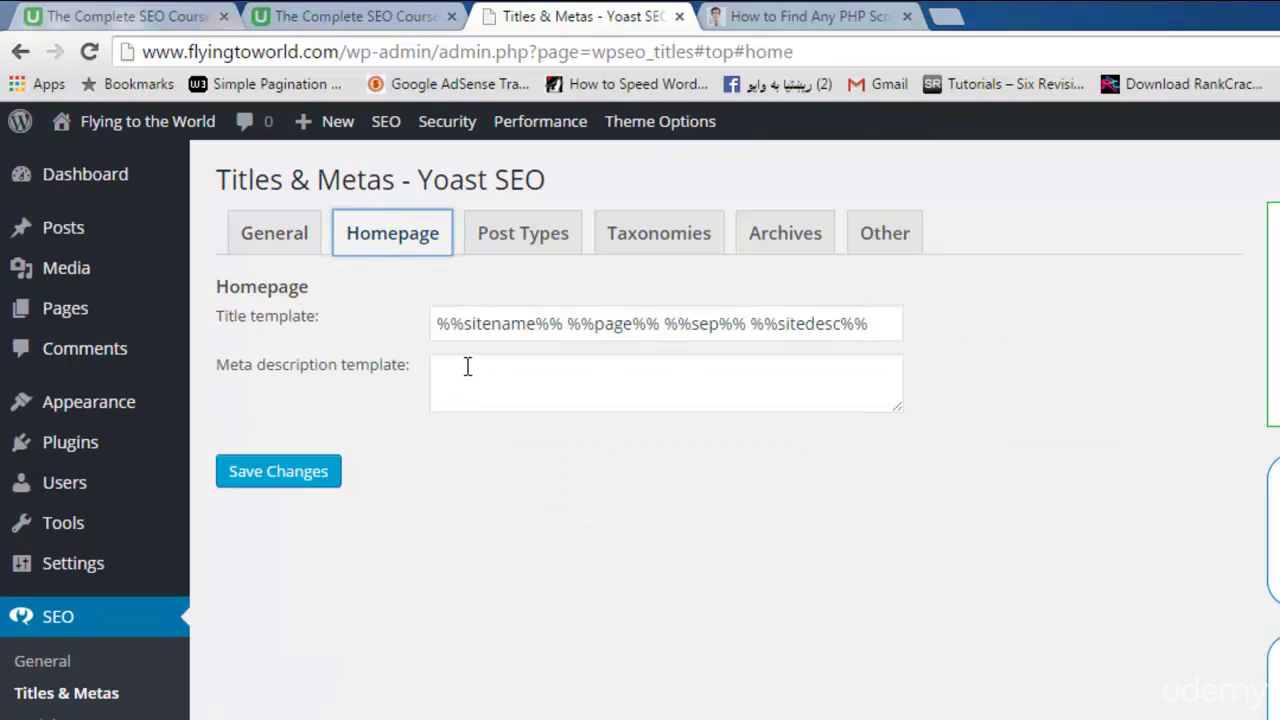
left_click(438, 324)
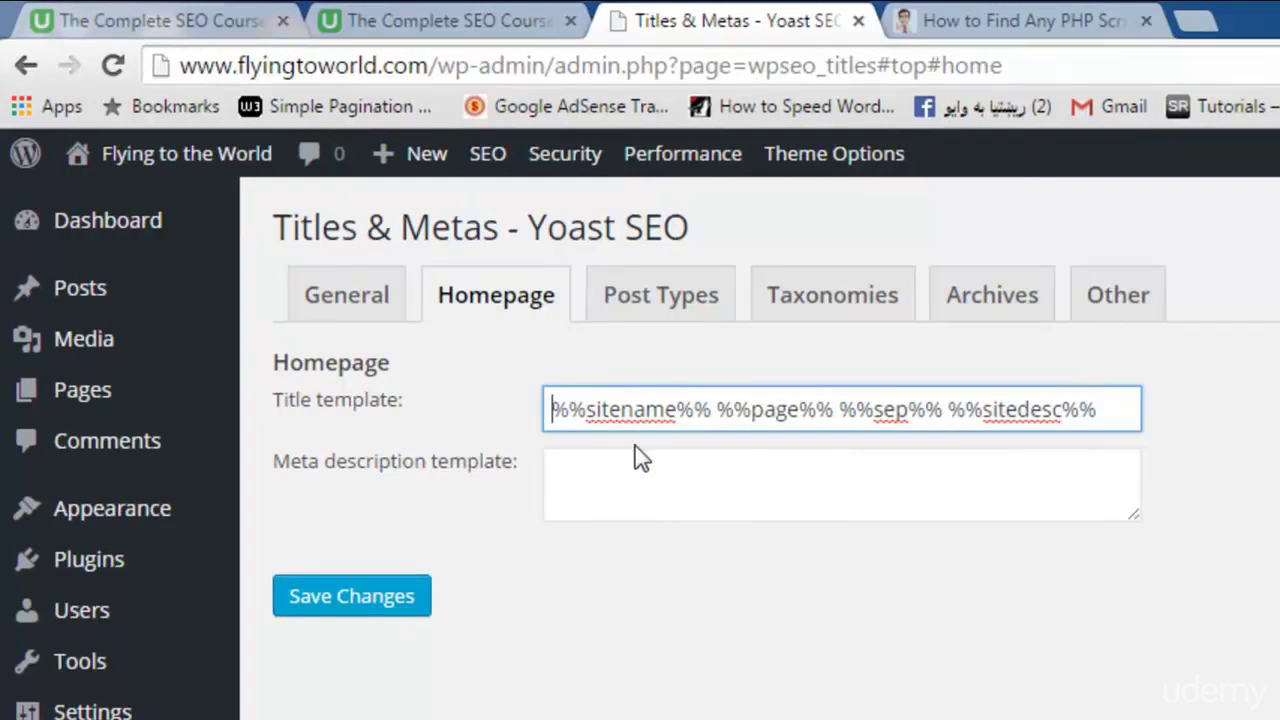
left_click_drag(662, 410, 588, 412)
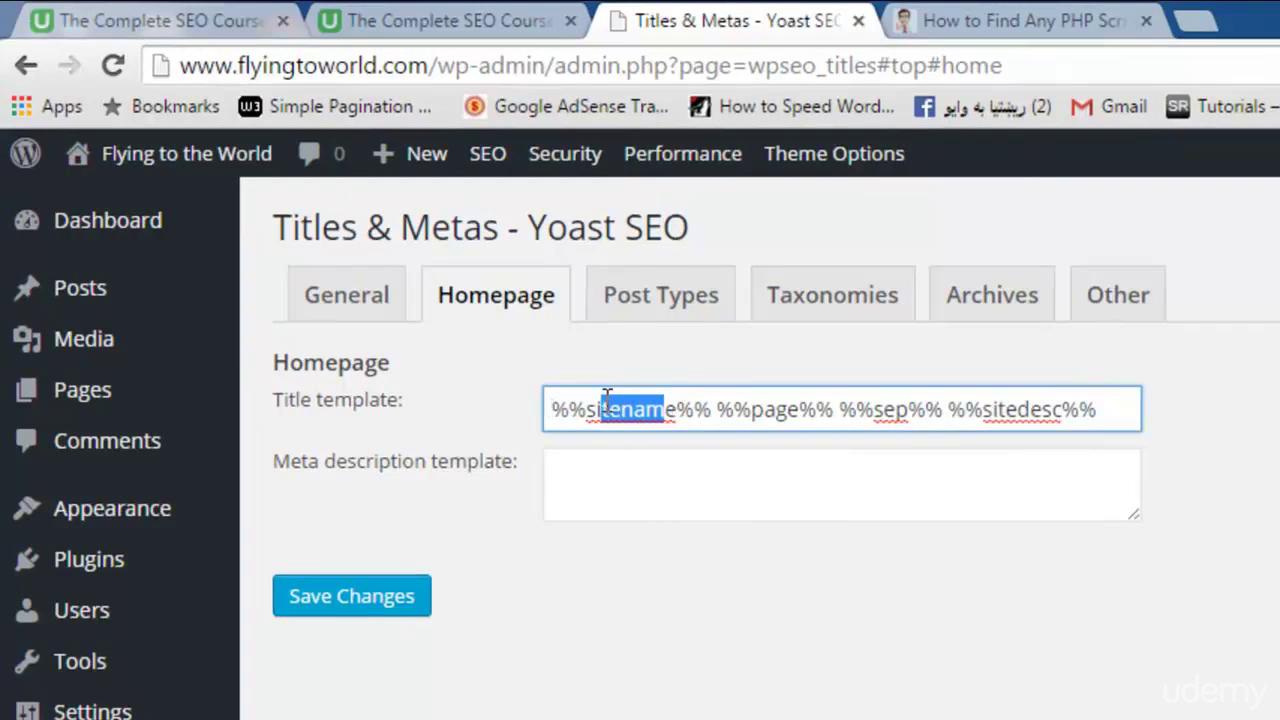
left_click(686, 428)
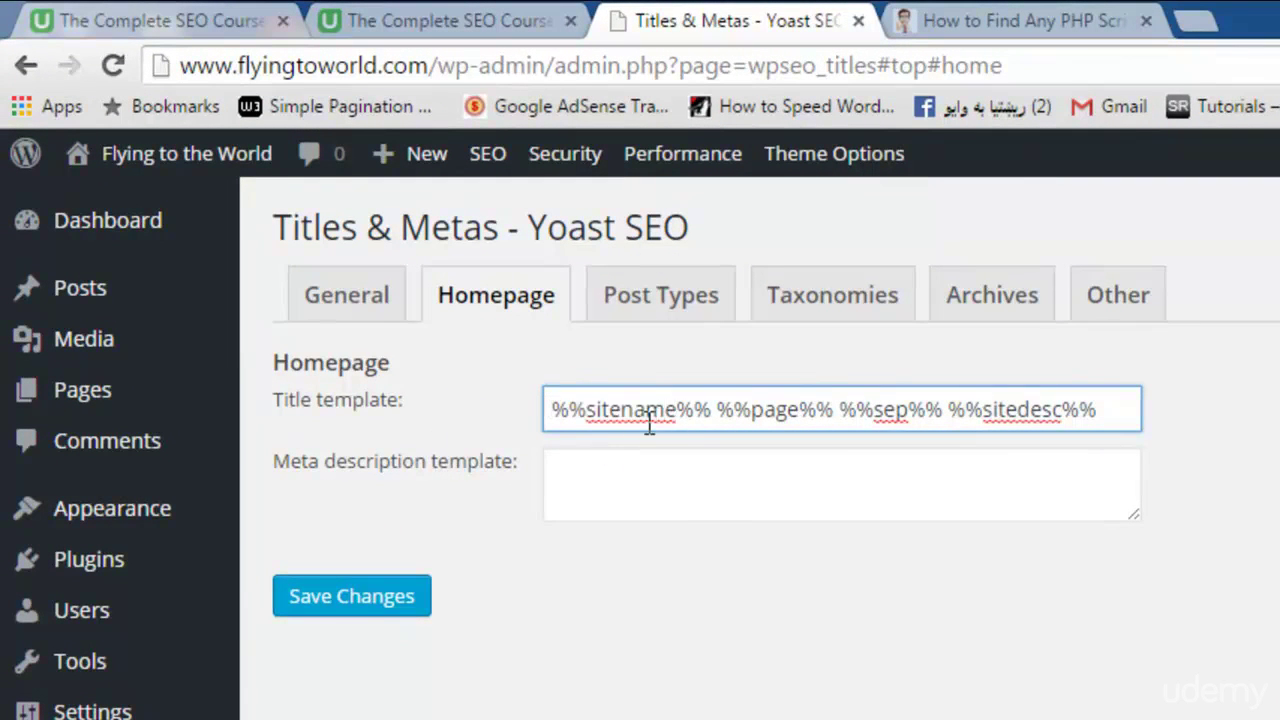
double_click(778, 414)
left_click_drag(907, 412, 924, 412)
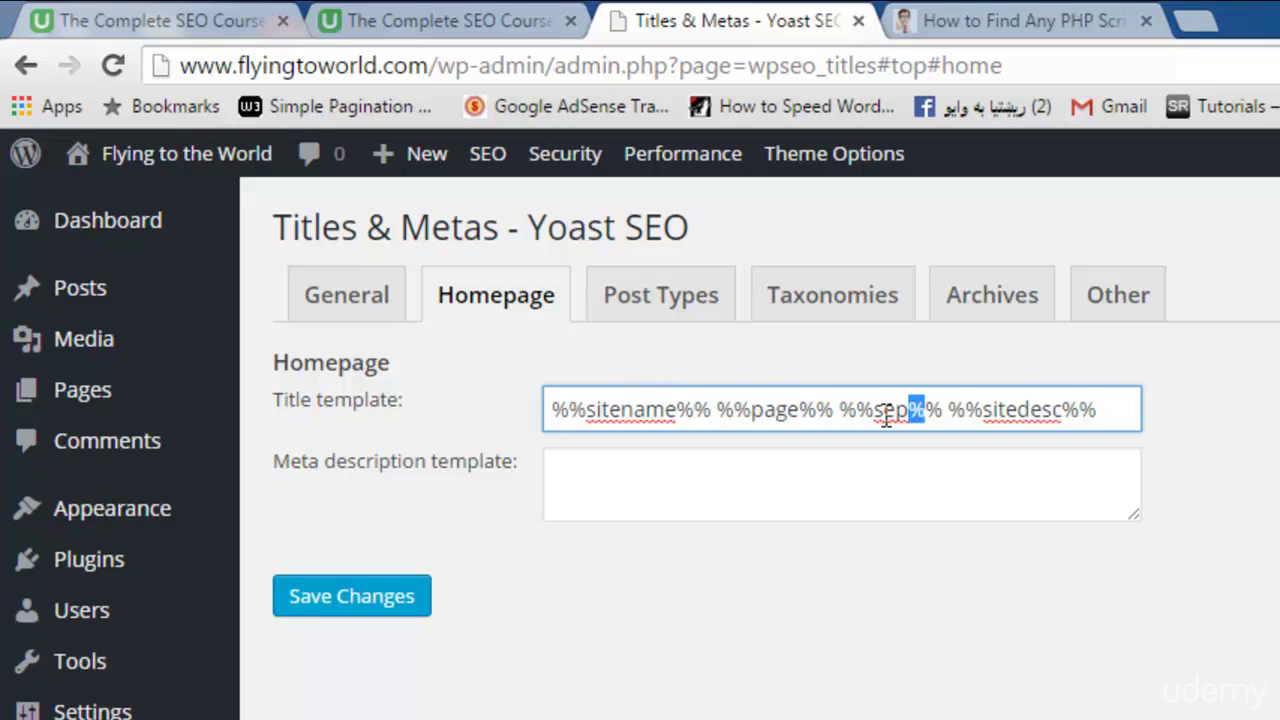
double_click(1055, 412)
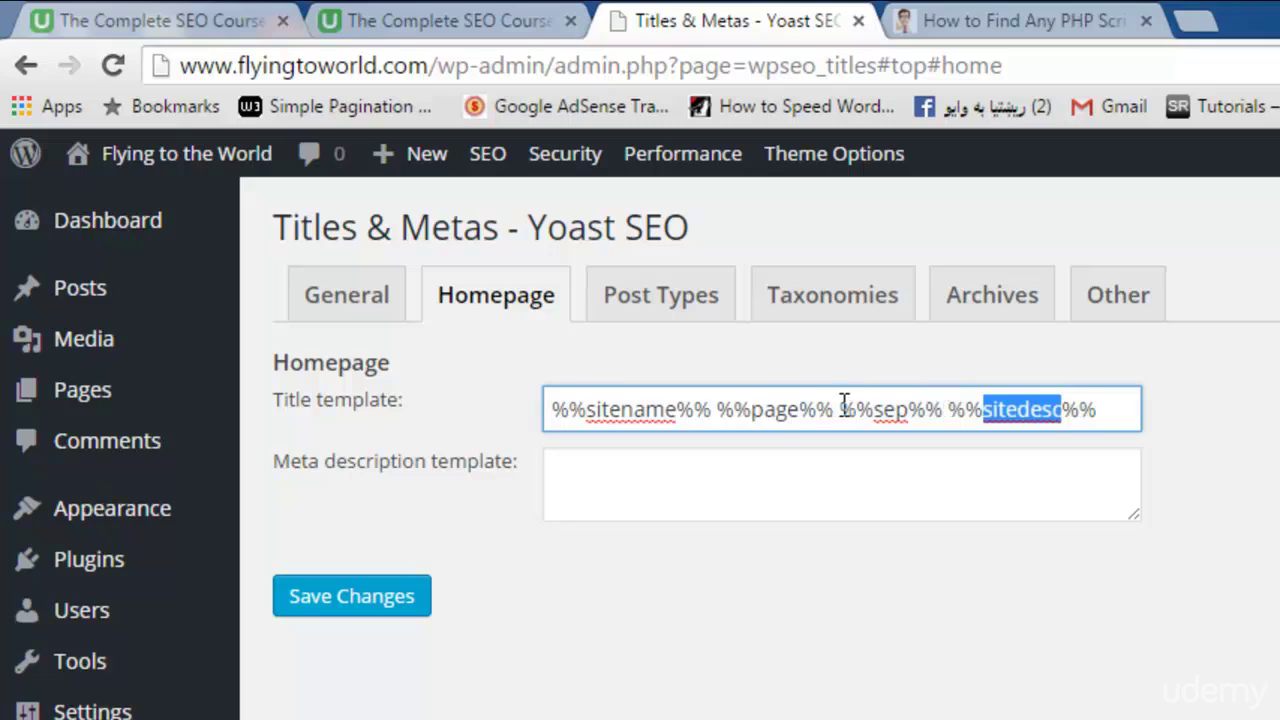
left_click_drag(844, 405, 1100, 422)
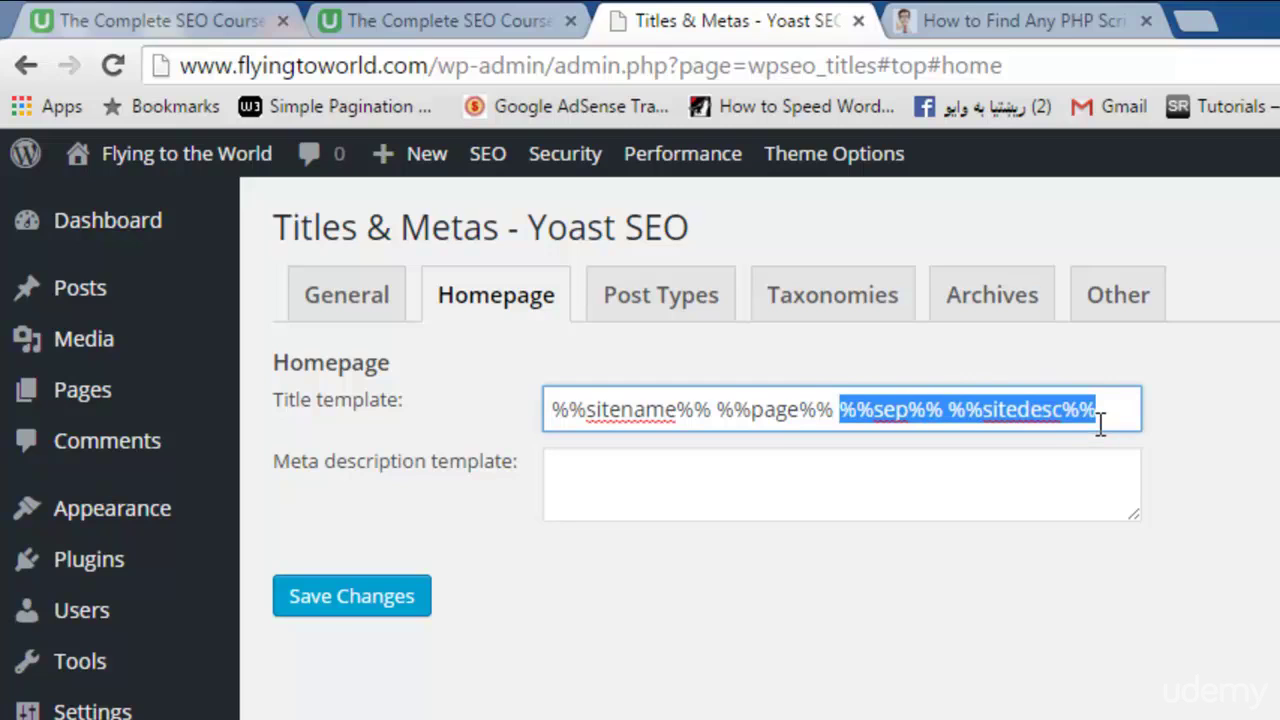
key("BackSpace")
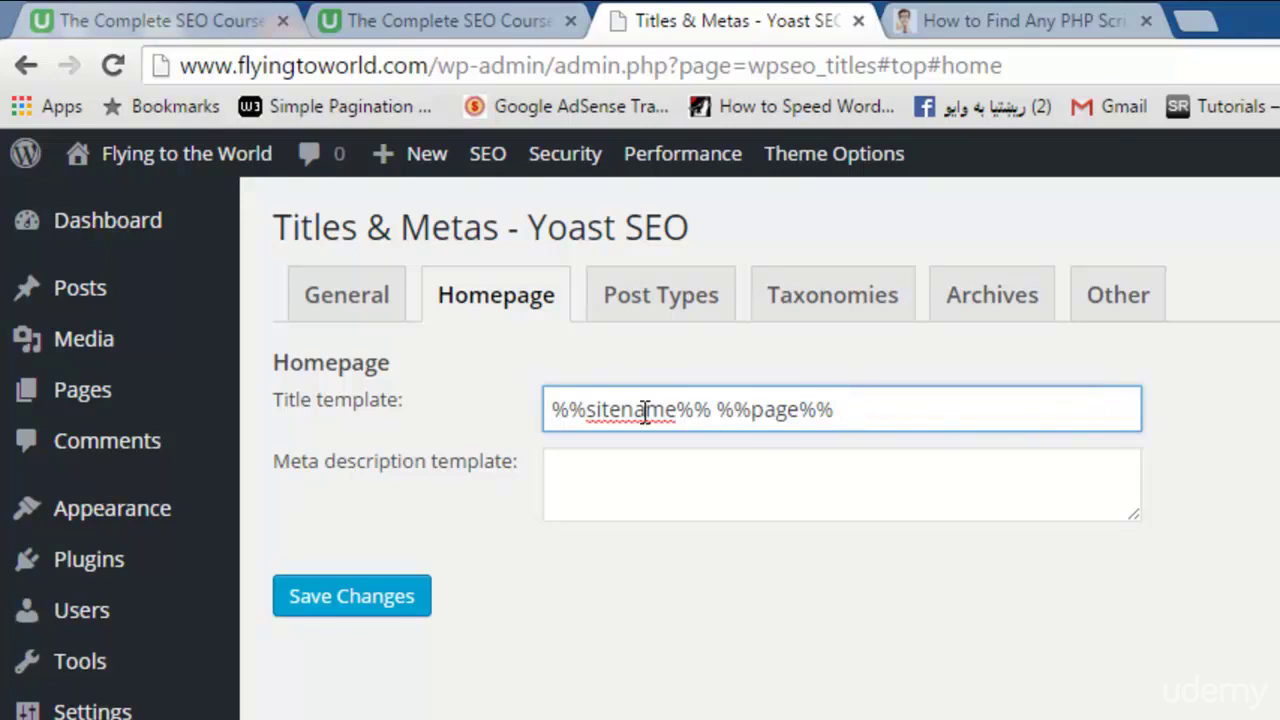
- Try the variable %%excerpt%% as the homepage meta description template and clear it again
left_click(690, 485)
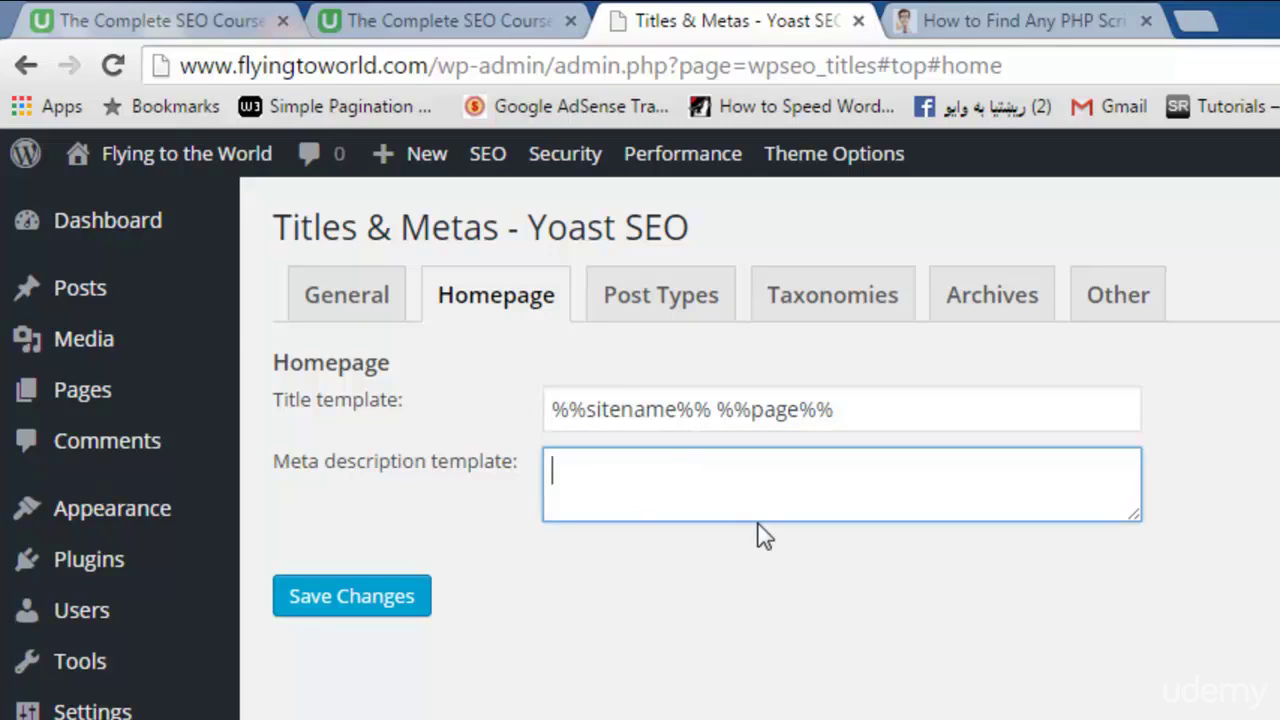
type("%%excerpt")
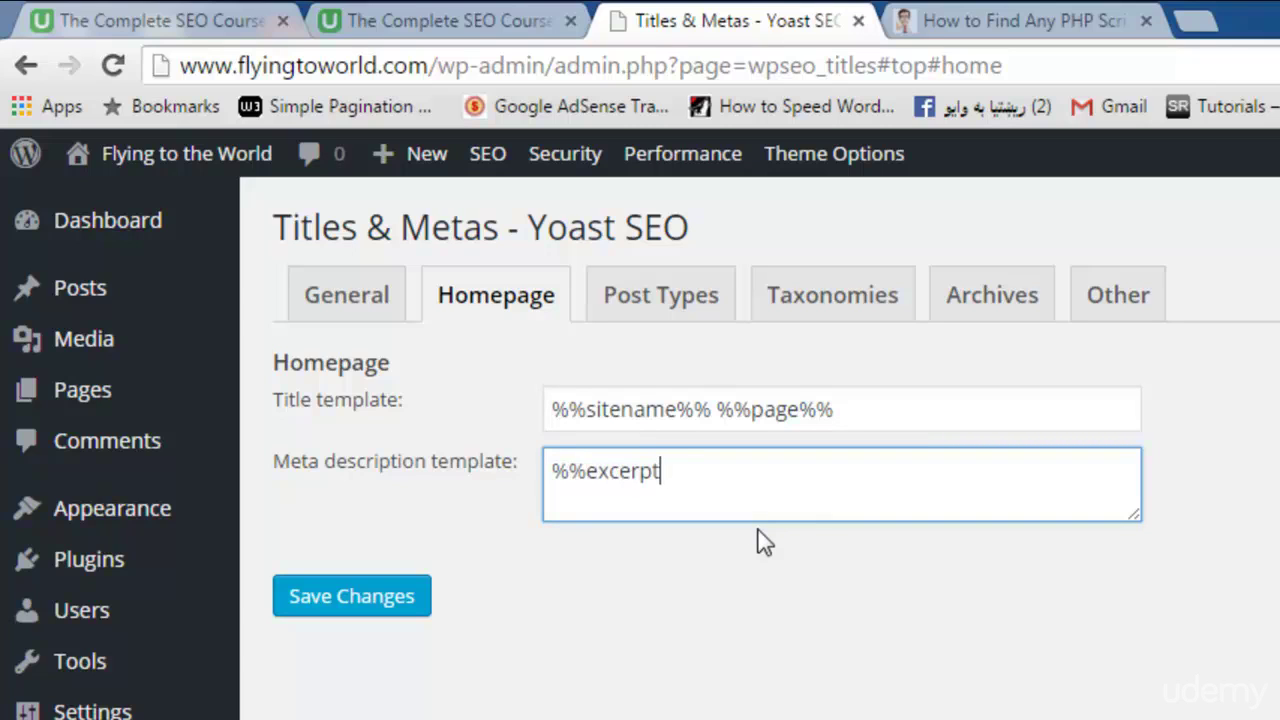
type("%%")
left_click_drag(704, 480, 550, 470)
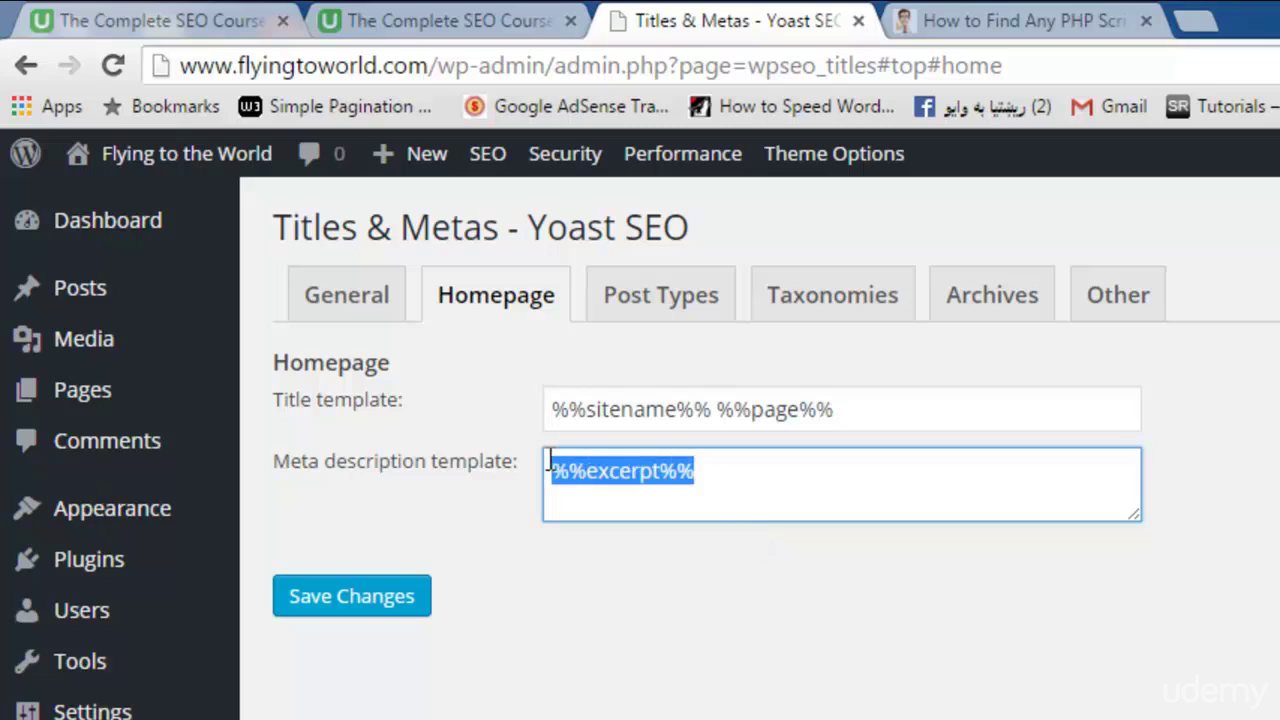
left_click(708, 540)
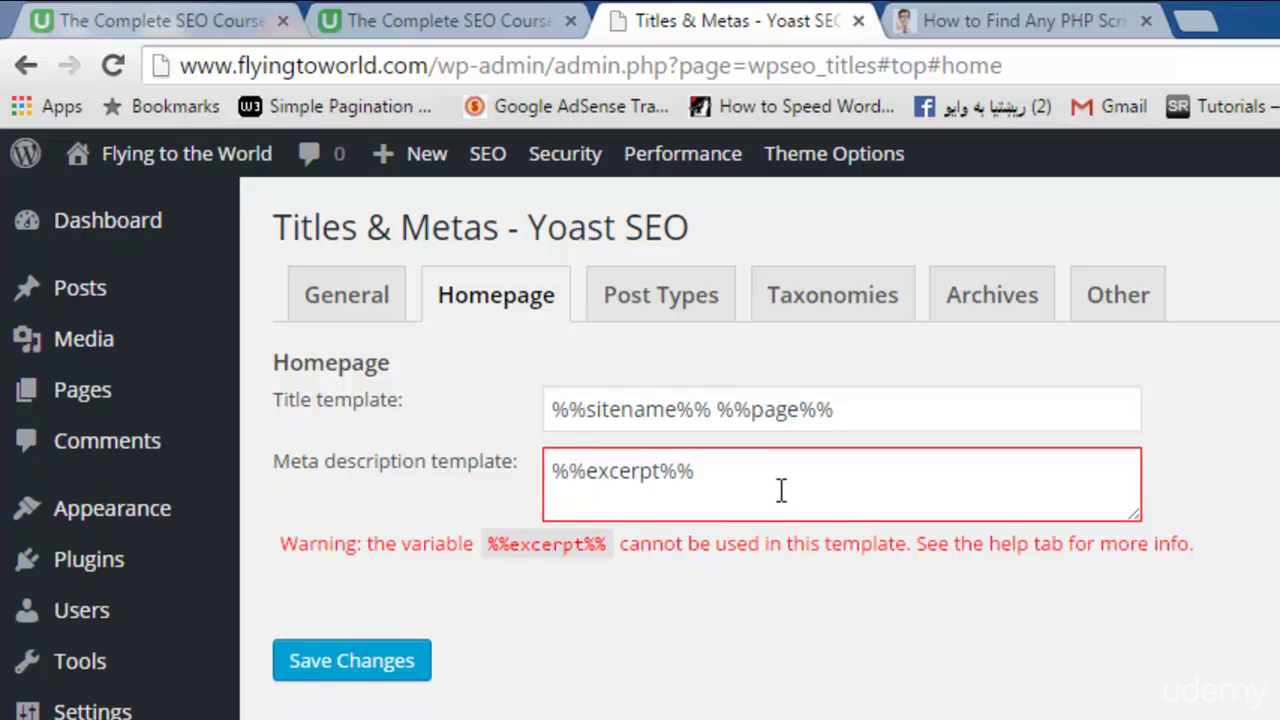
left_click_drag(781, 490, 551, 458)
key("BackSpace")
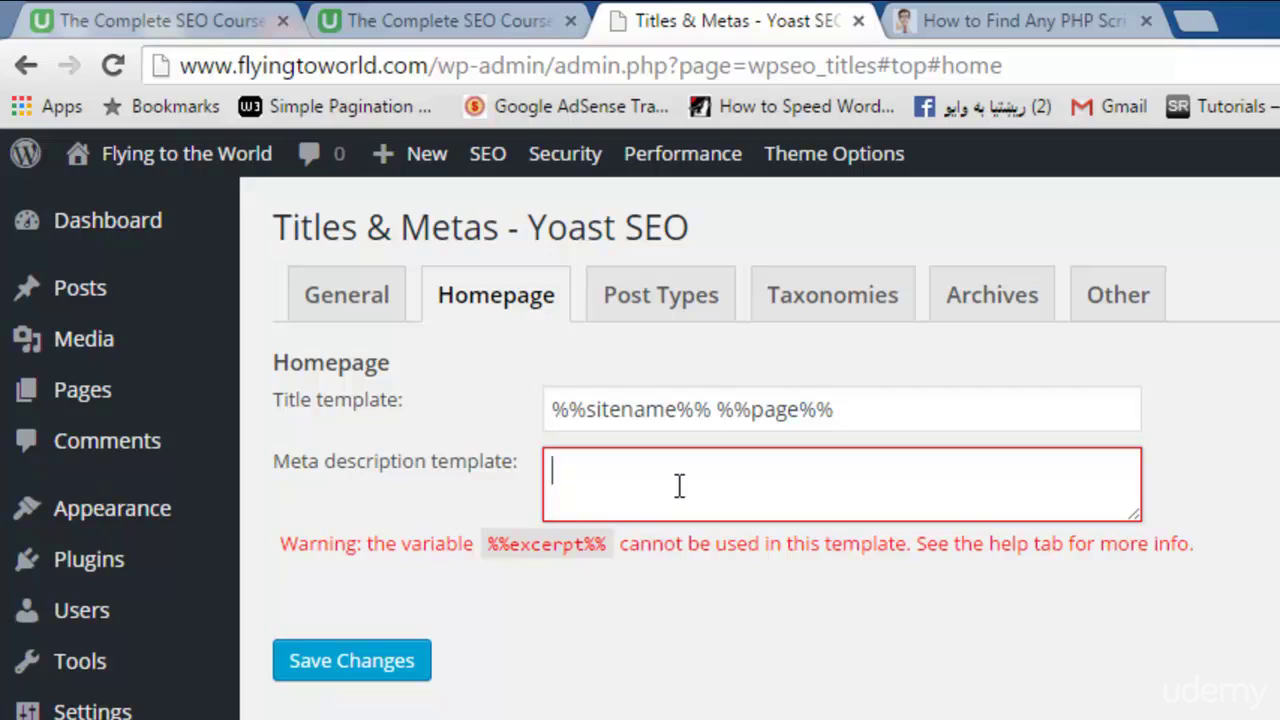
- Draft "A blog for travelers who want to travel the world" as the homepage meta description and cut it back to "A"
type("A blog for ")
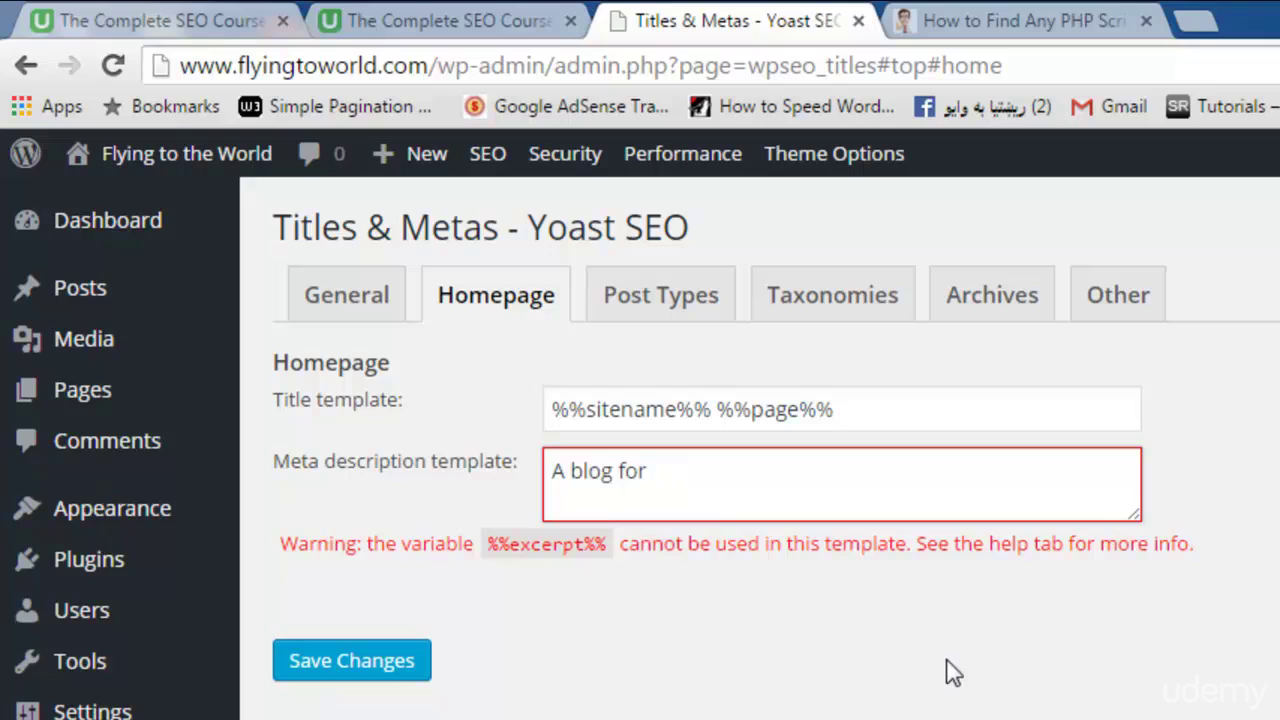
type("traveler")
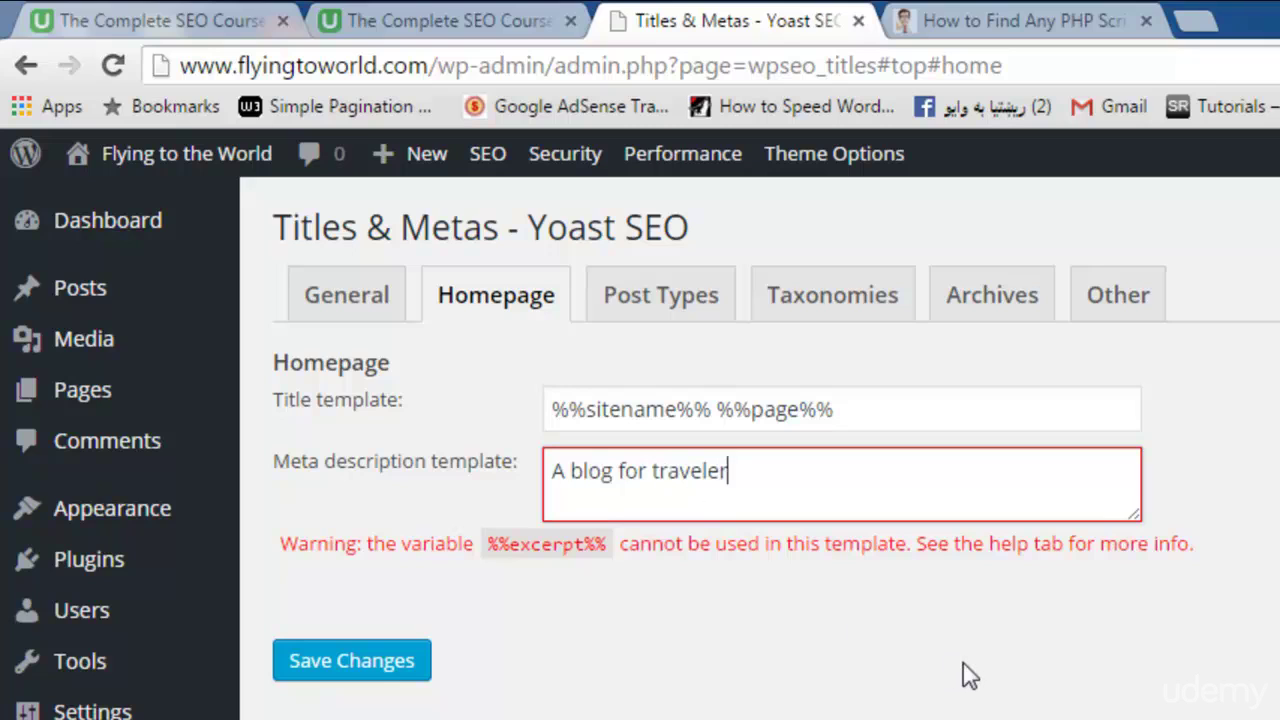
type("s who want to tra")
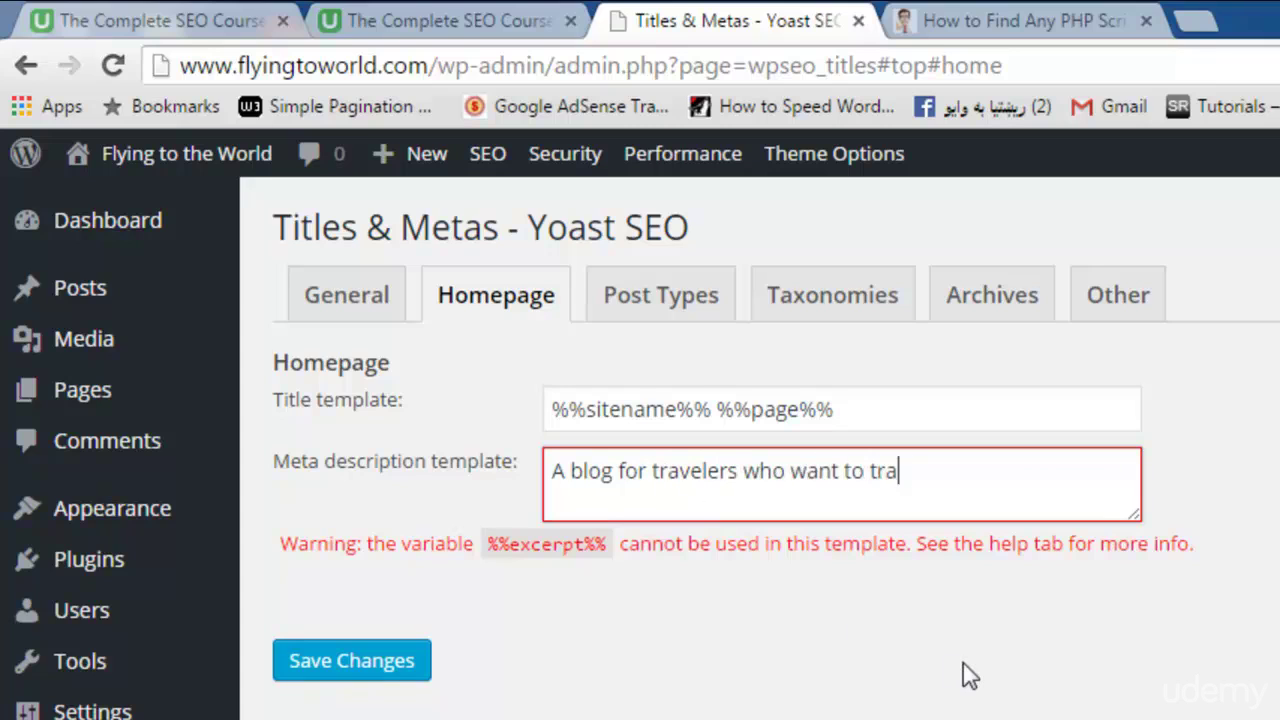
type("vel the world")
key("BackSpace")
key("BackSpace")
key("BackSpace")
key("BackSpace")
key("BackSpace")
key("BackSpace")
key("BackSpace")
key("BackSpace")
key("BackSpace")
key("BackSpace")
key("BackSpace")
key("BackSpace")
key("BackSpace")
key("BackSpace")
key("BackSpace")
key("BackSpace")
key("BackSpace")
key("BackSpace")
key("BackSpace")
key("BackSpace")
key("BackSpace")
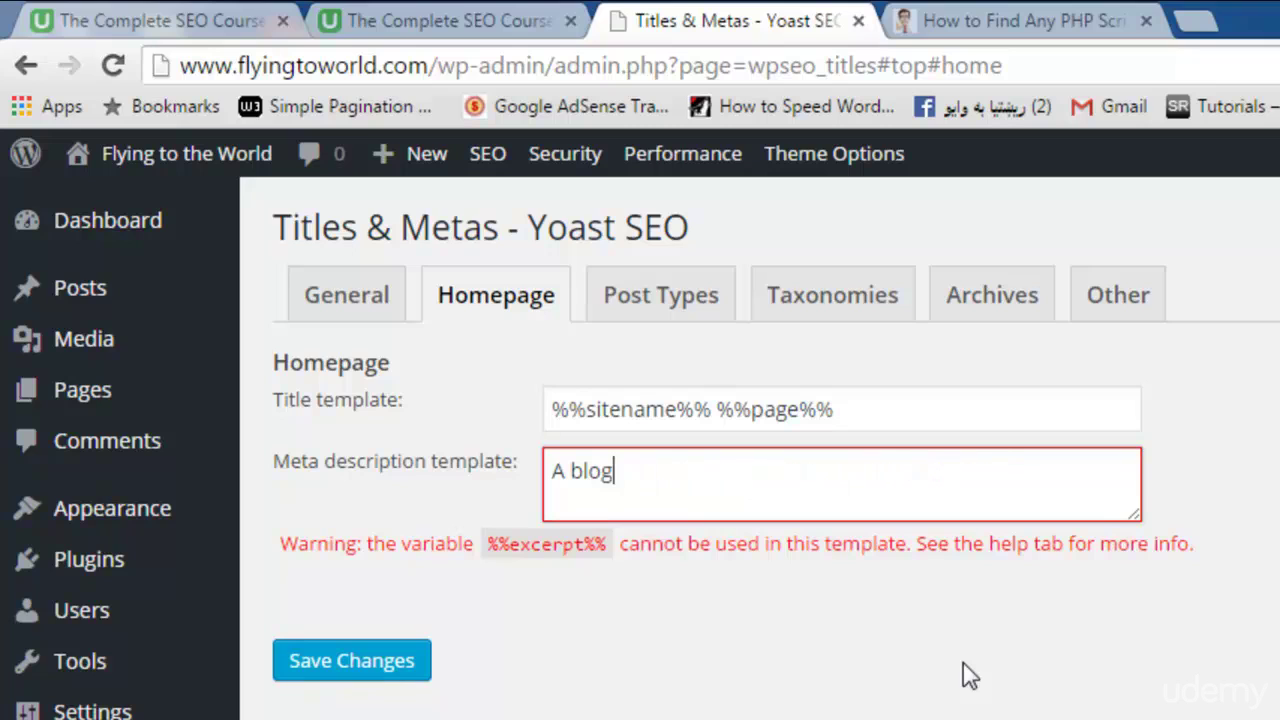
key("BackSpace")
key("BackSpace")
- Set the homepage meta description template to "A travel blog about immigration and visa tips and everything related to traveling." and save the changes
type("travel blog about ")
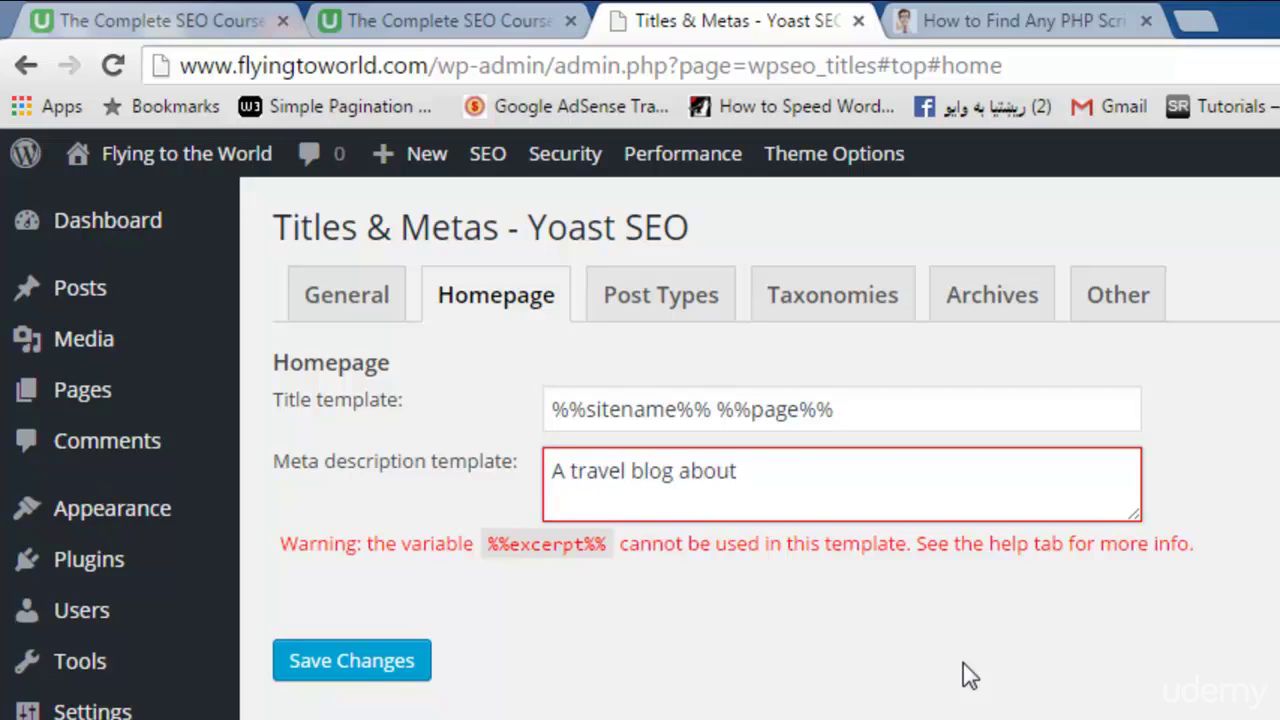
type("immigrat")
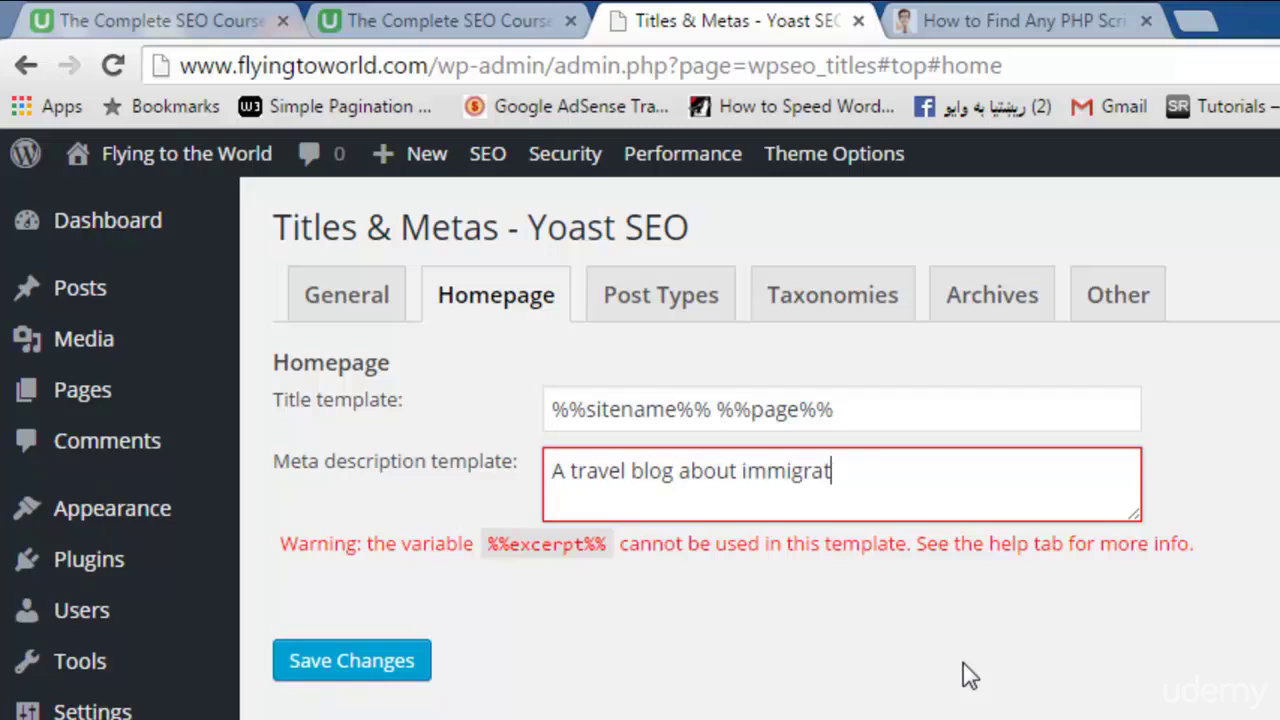
type("ion and visa ")
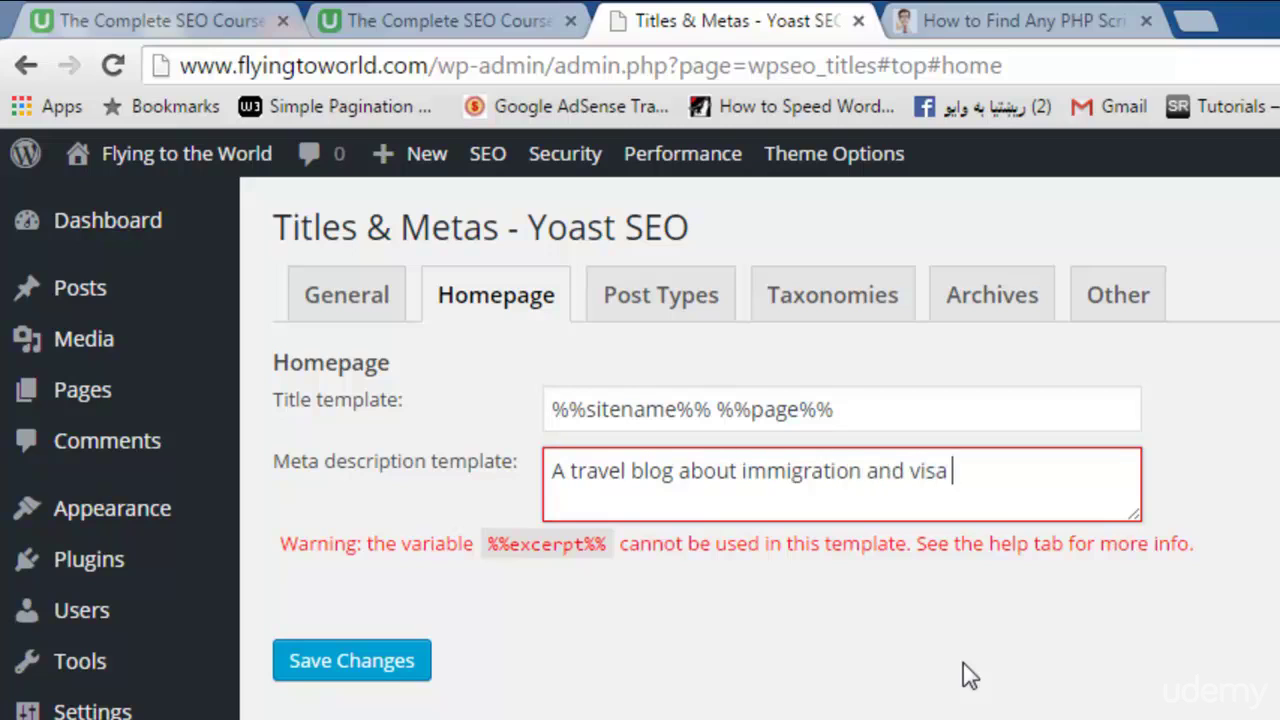
type("tips and e")
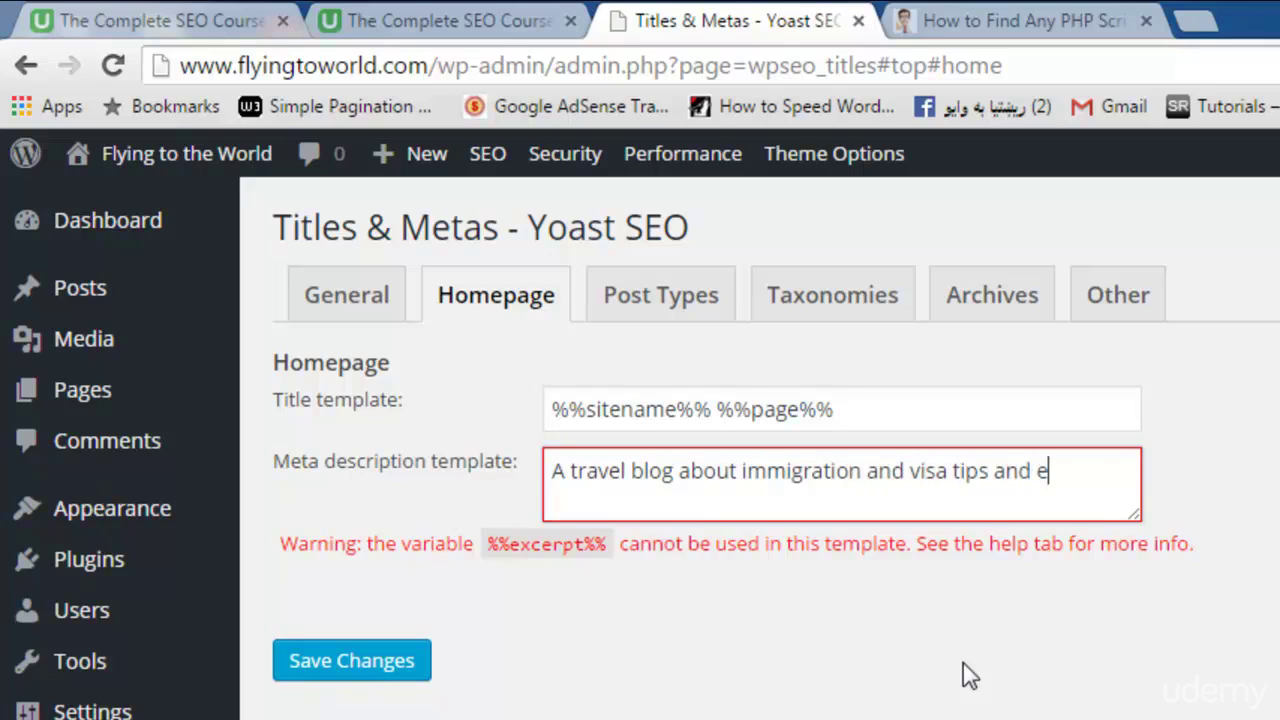
type("verything rel")
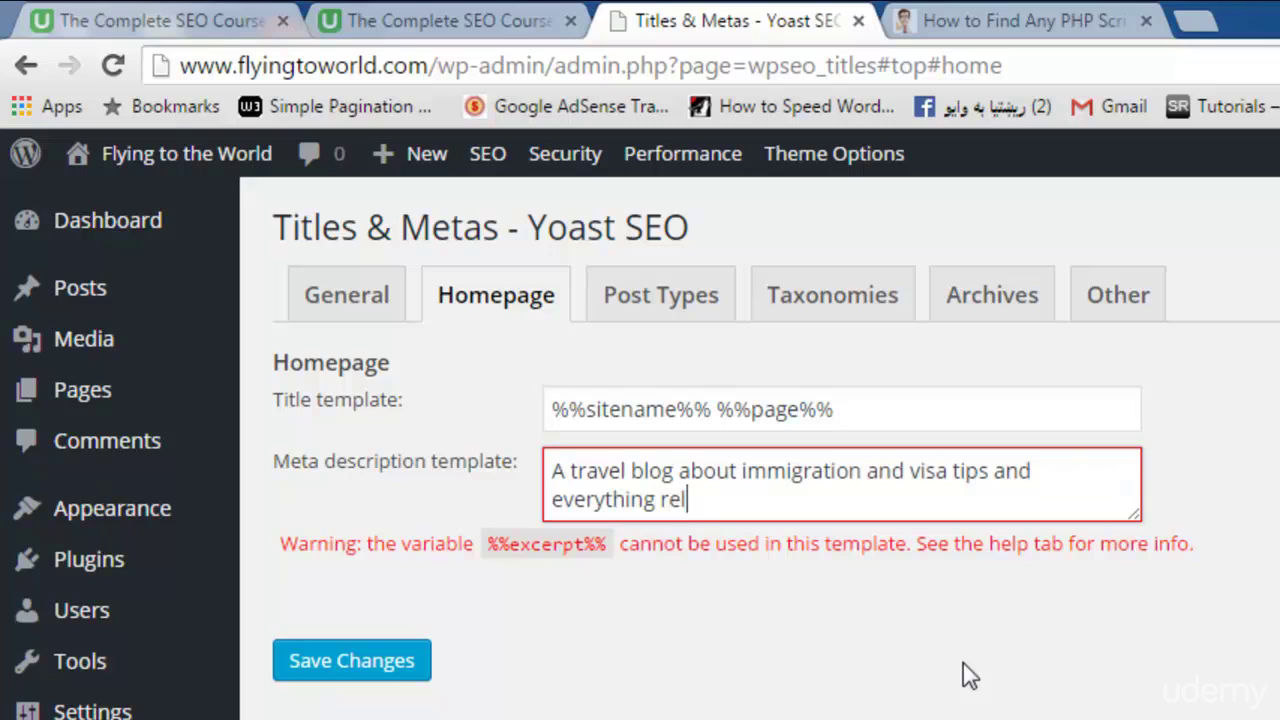
type("ated to traveling.")
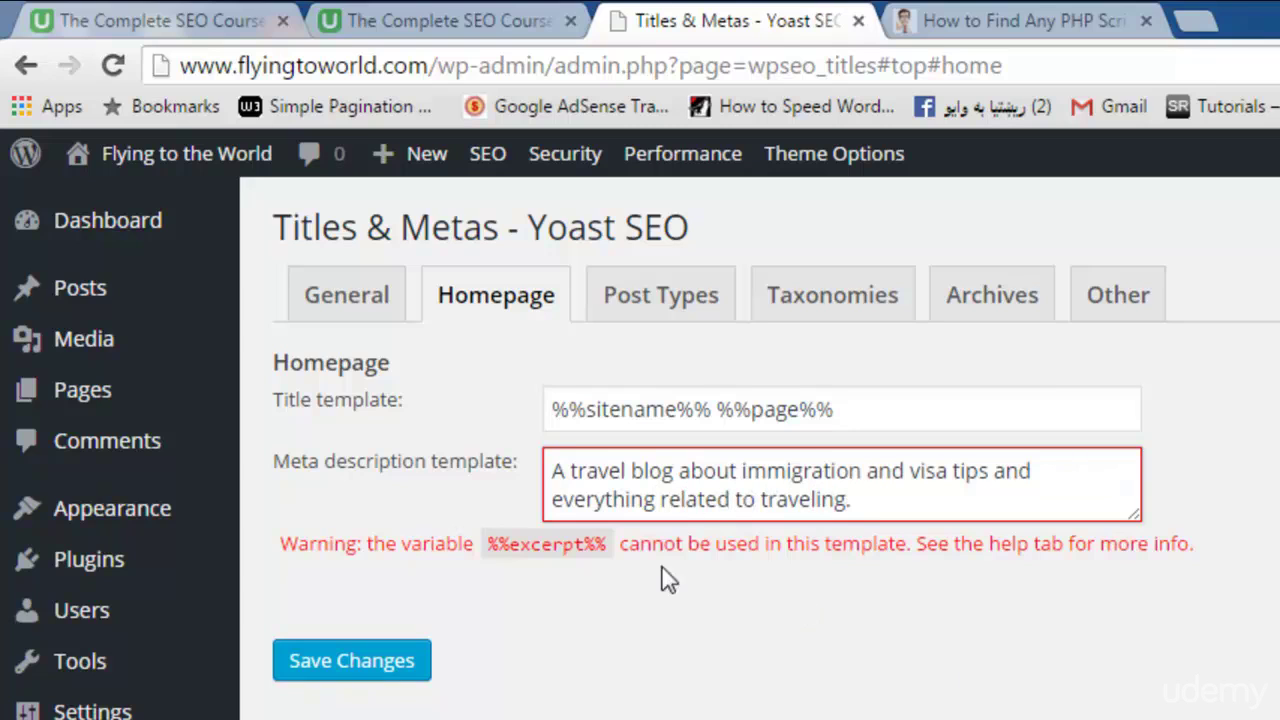
left_click(362, 668)
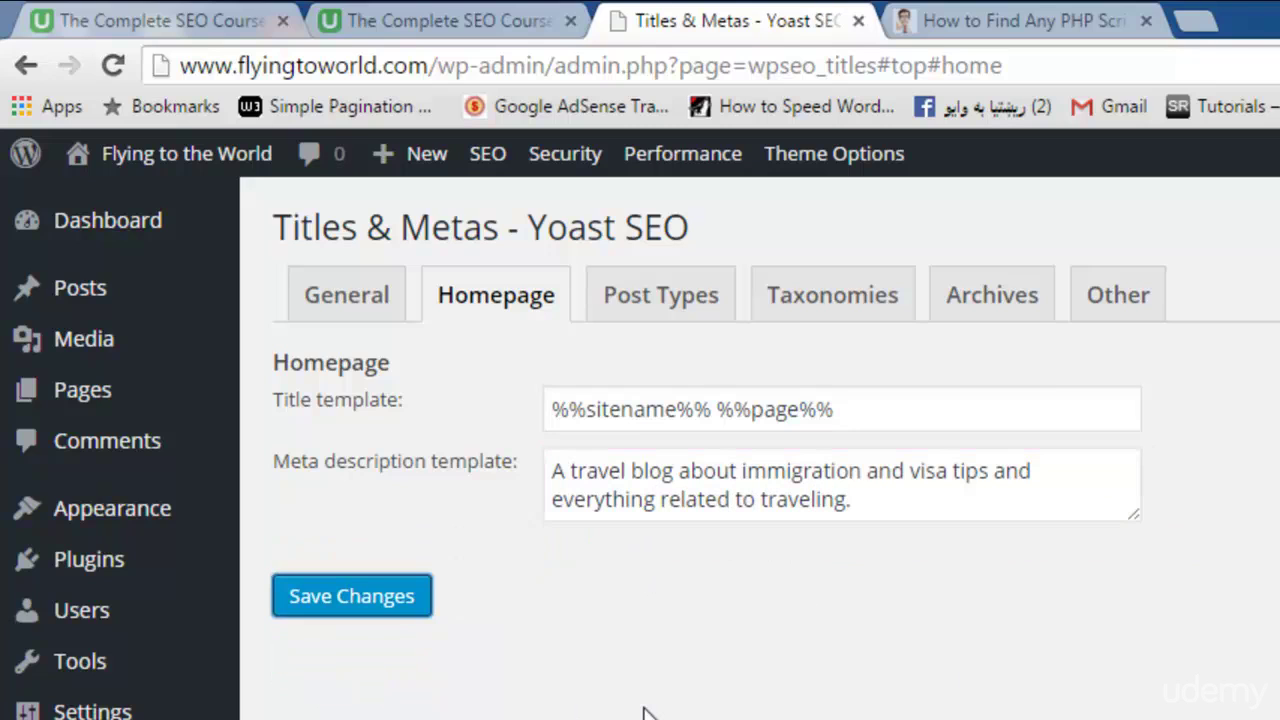
left_click(400, 602)
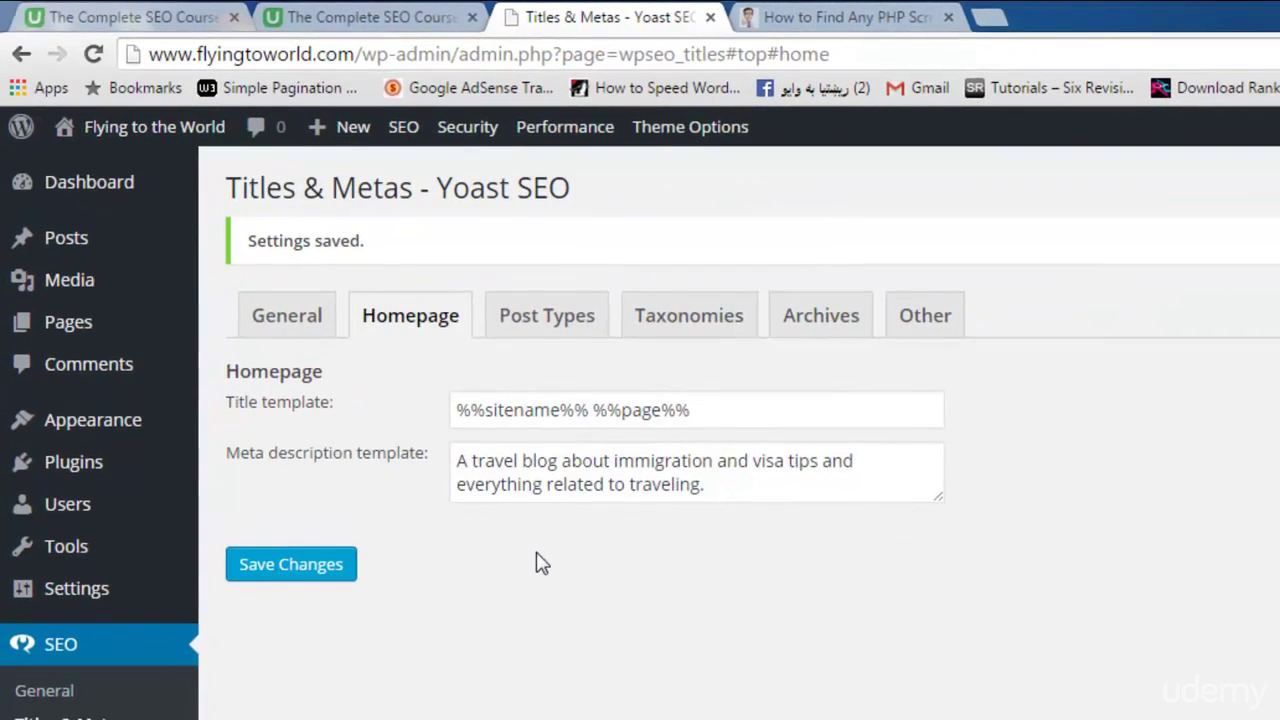
- In the Post Types settings, remove %%page%% %%sep%% %%sitename%% from the Posts title template, leaving only %%title%%
left_click(553, 333)
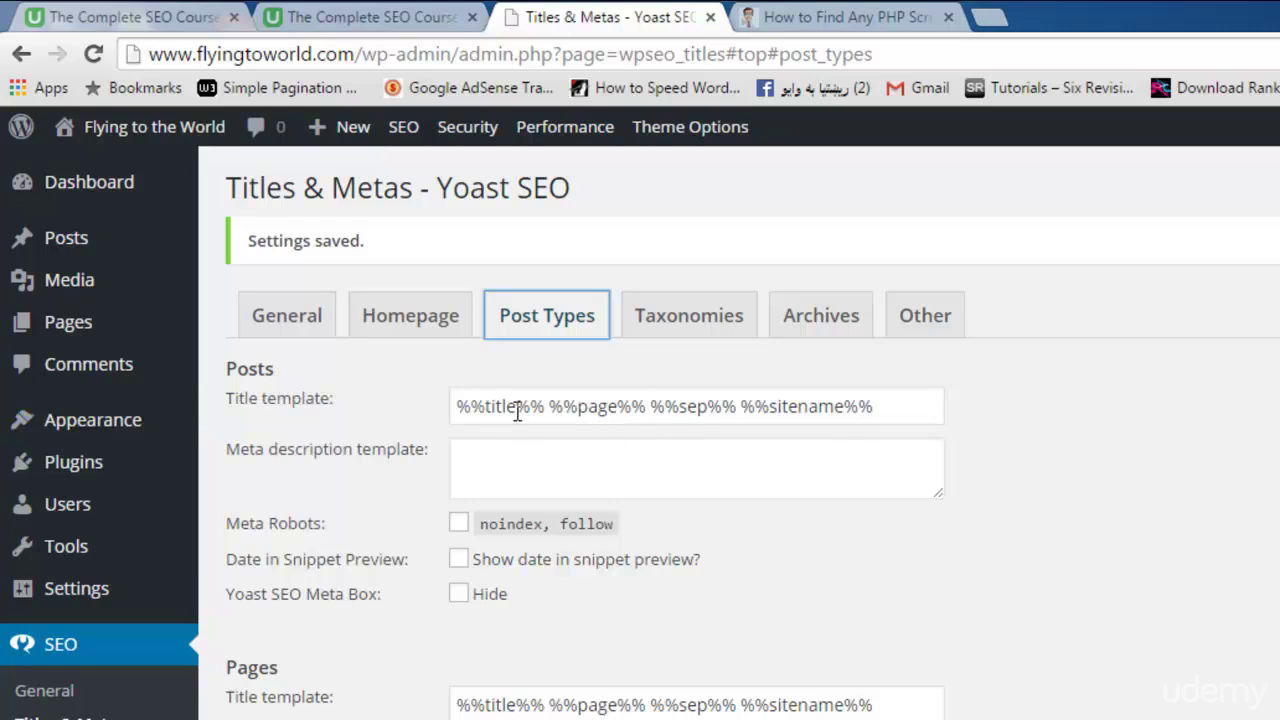
double_click(548, 406)
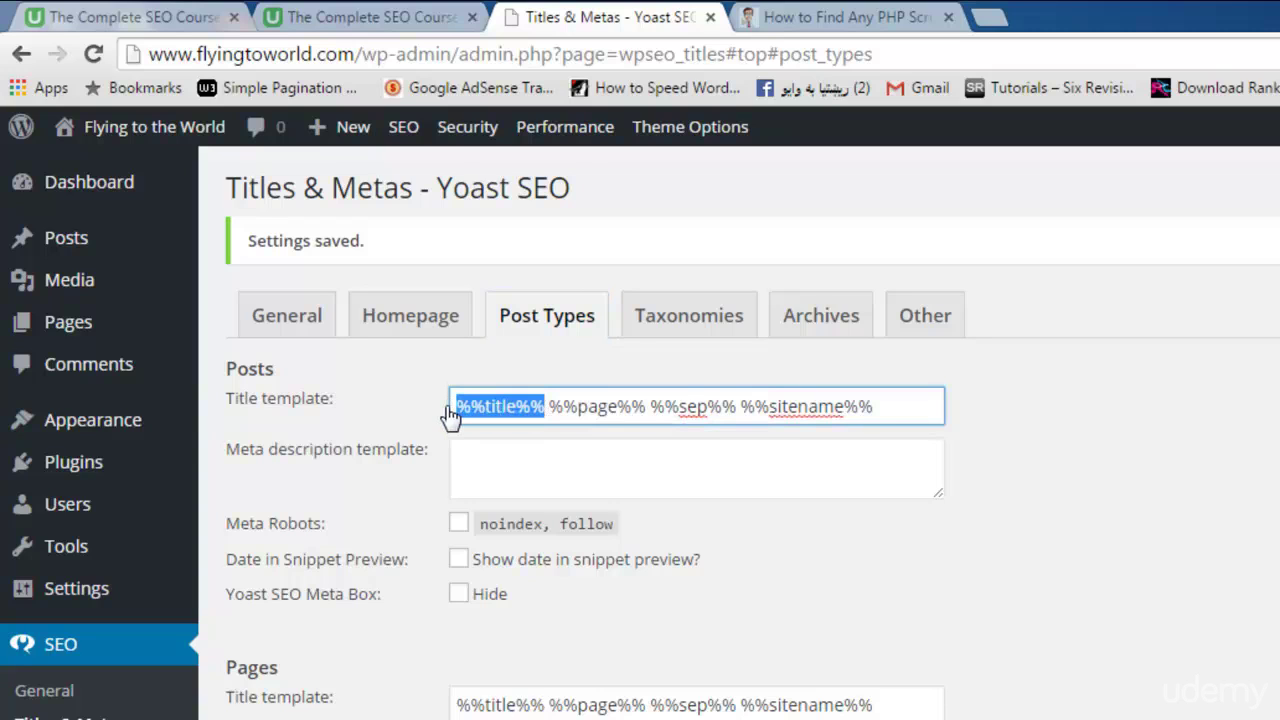
left_click(530, 412)
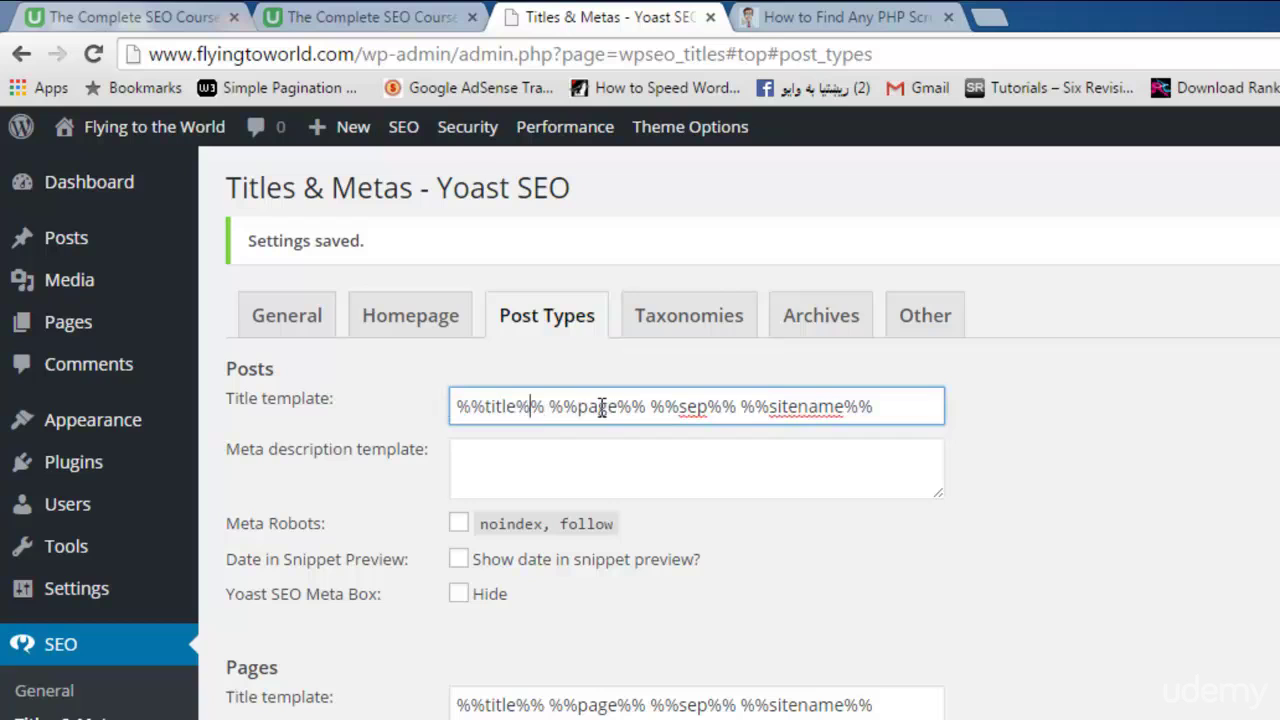
double_click(600, 406)
left_click(695, 406)
double_click(695, 406)
left_click(846, 406)
left_click_drag(555, 406, 930, 405)
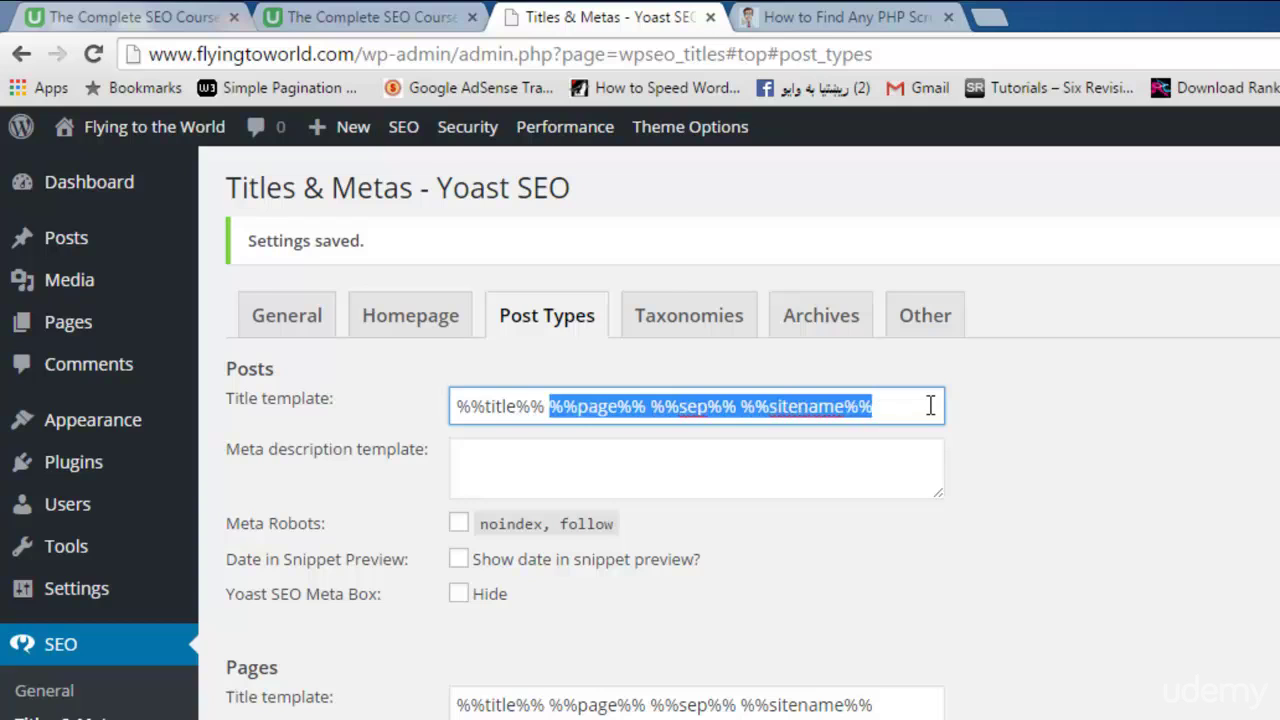
key("BackSpace")
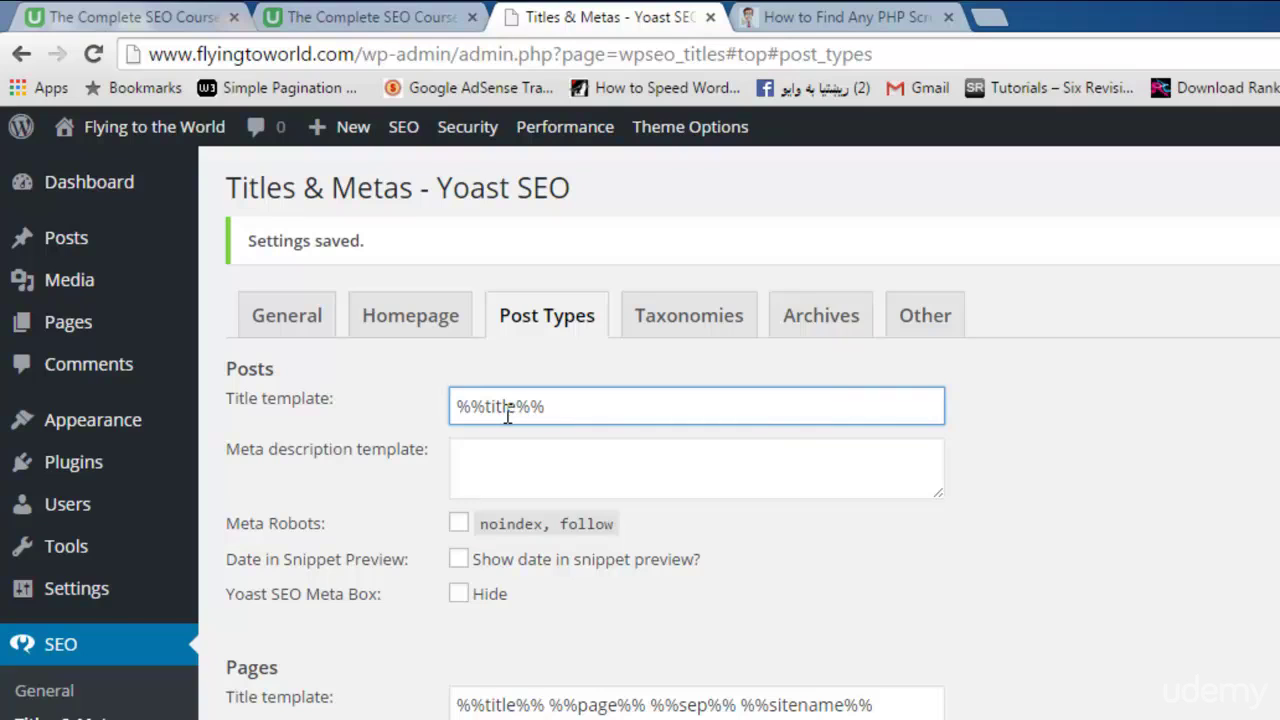
- Set the meta description template for Posts to %%excerpt%%, correcting the variable's spelling
left_click(524, 457)
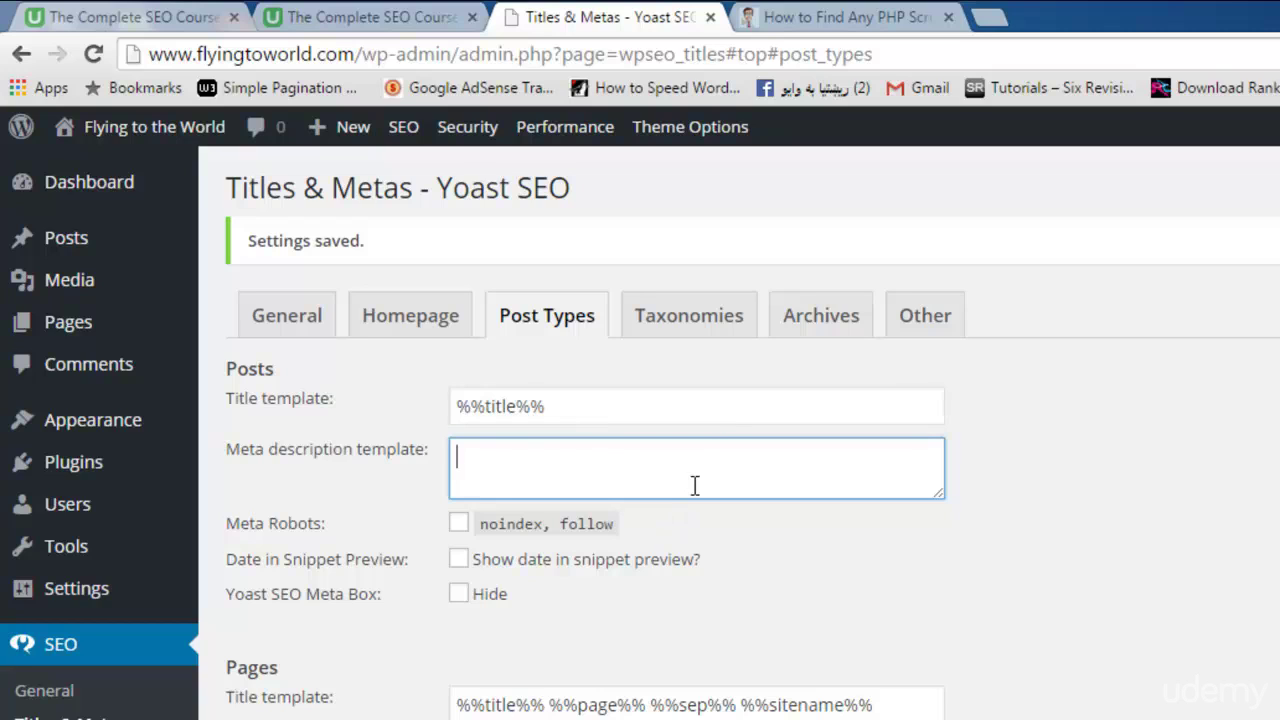
type("%%exerpt")
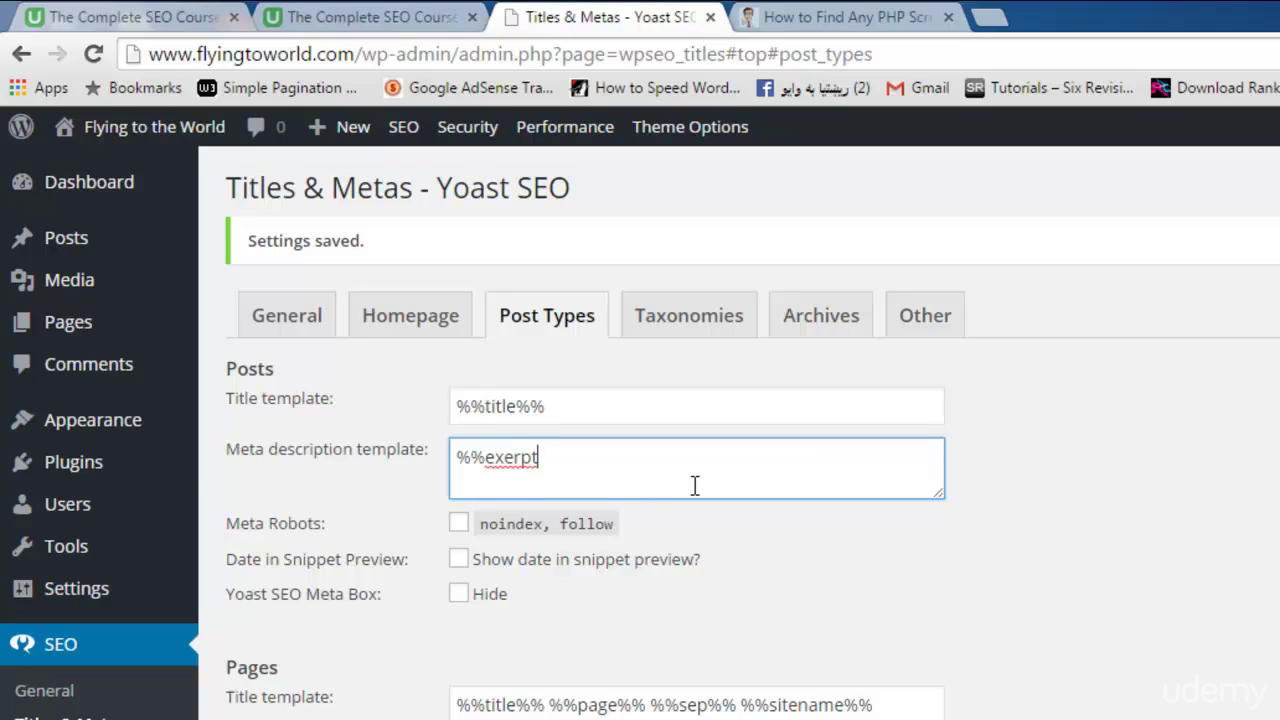
right_click(527, 460)
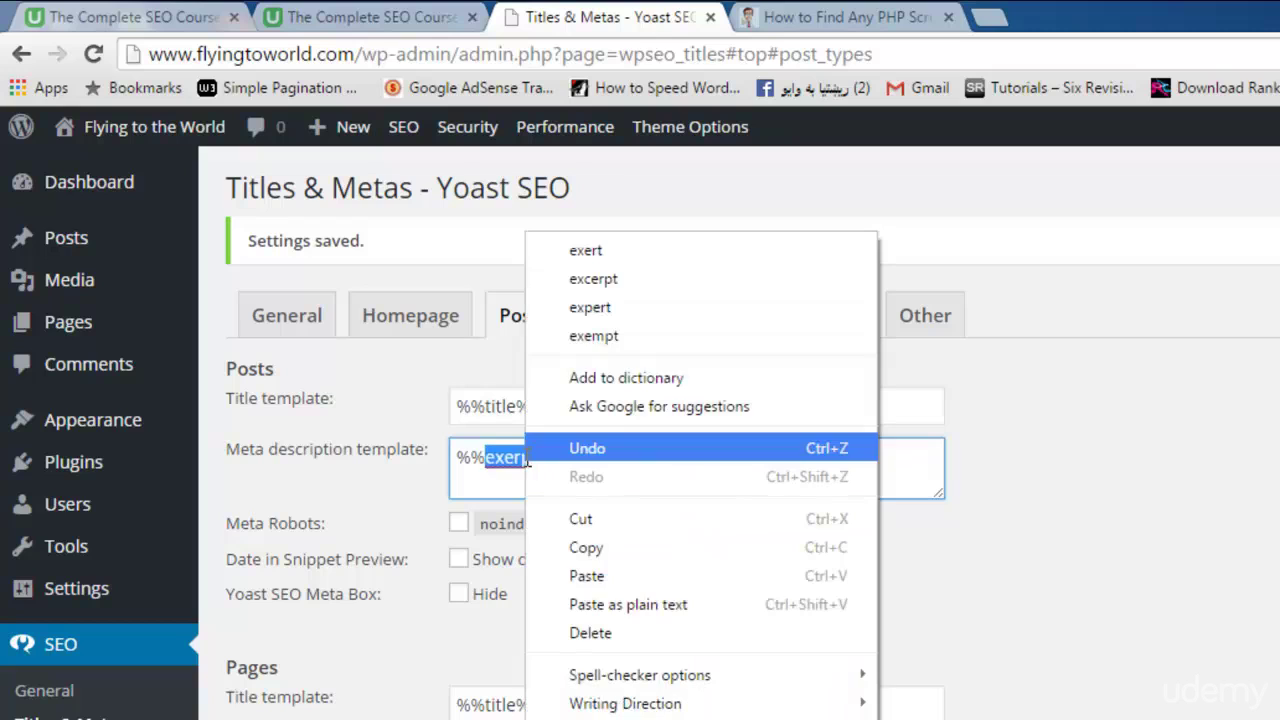
left_click(695, 282)
type("%%")
left_click(1117, 543)
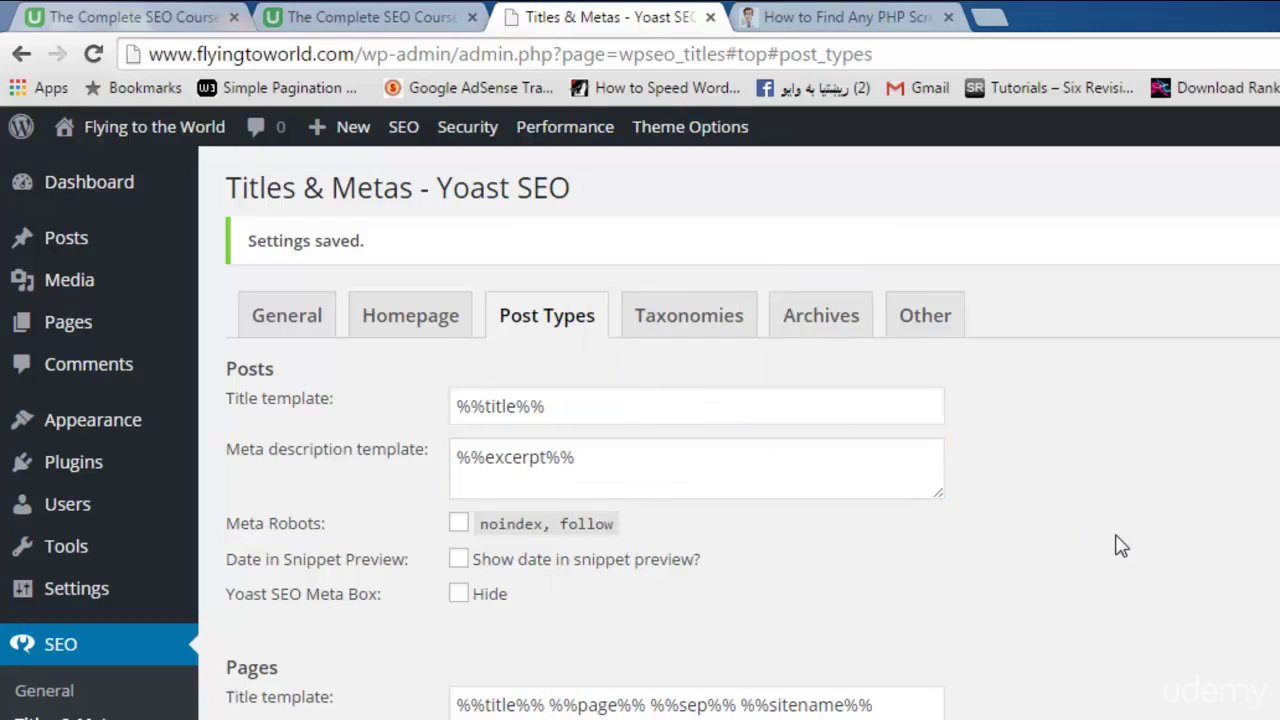
scroll(1117, 543, "down", 1)
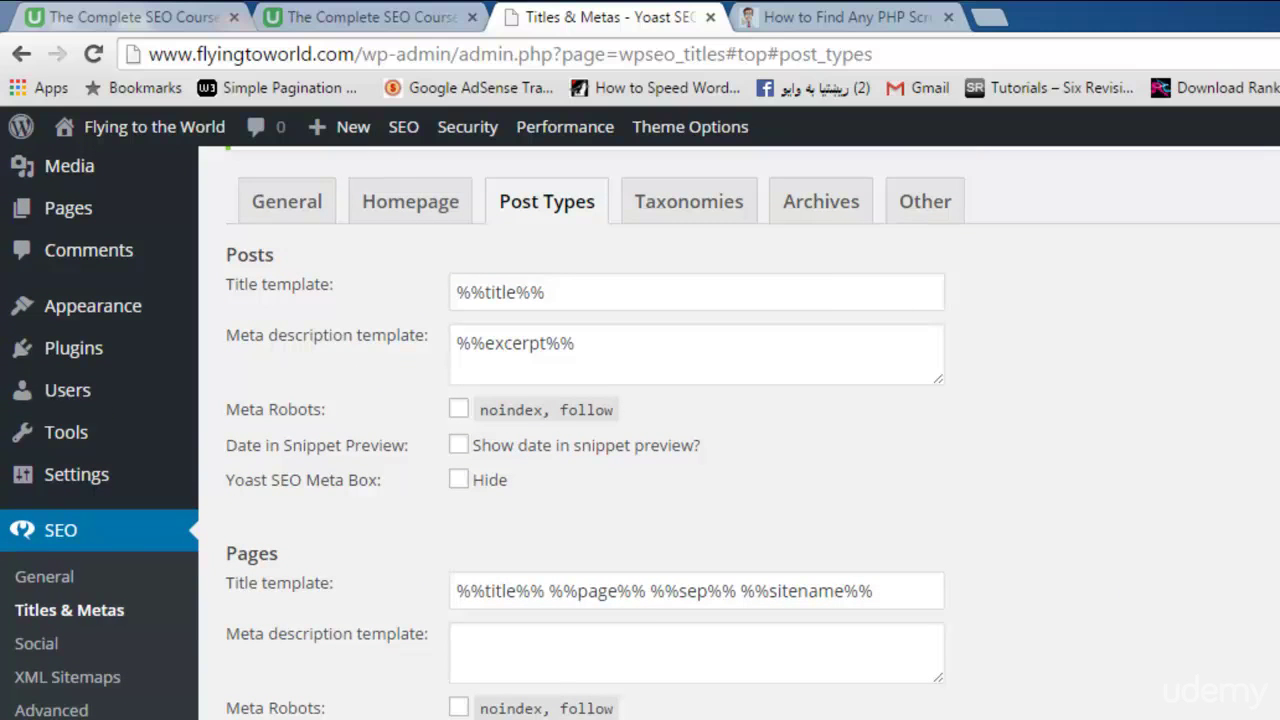
scroll(640, 440, "up", 1)
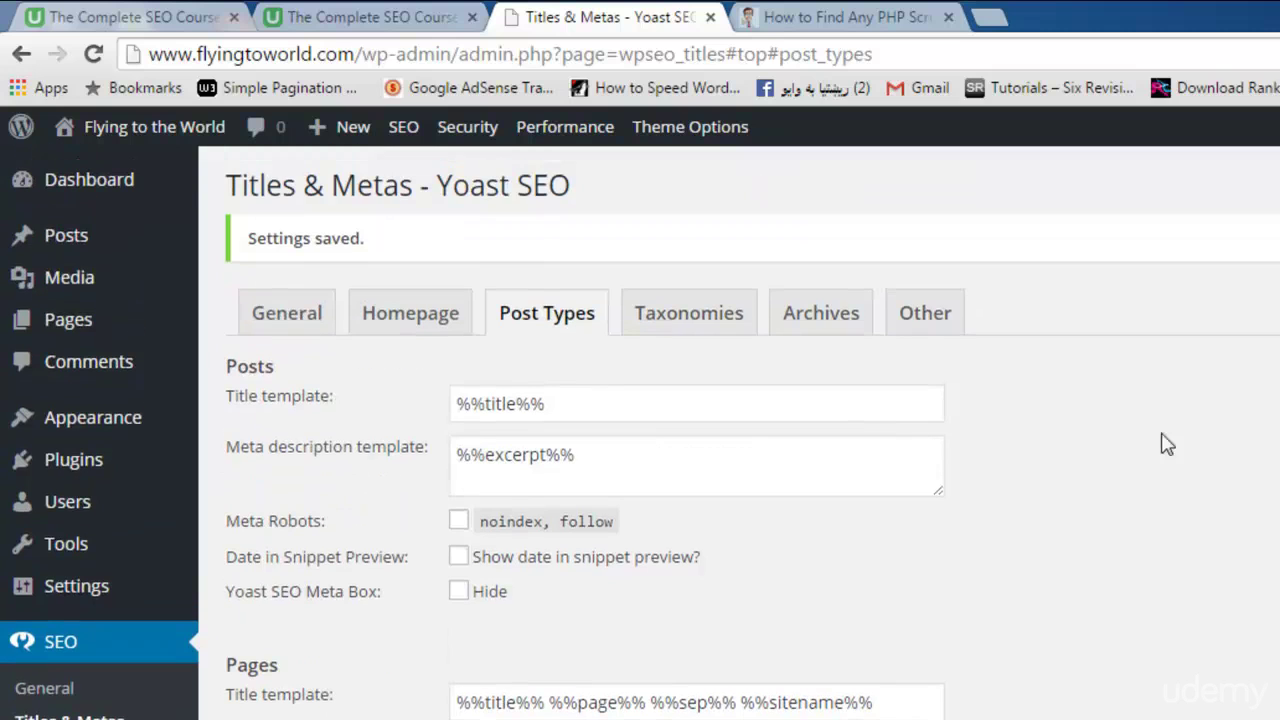
left_click_drag(607, 457, 414, 457)
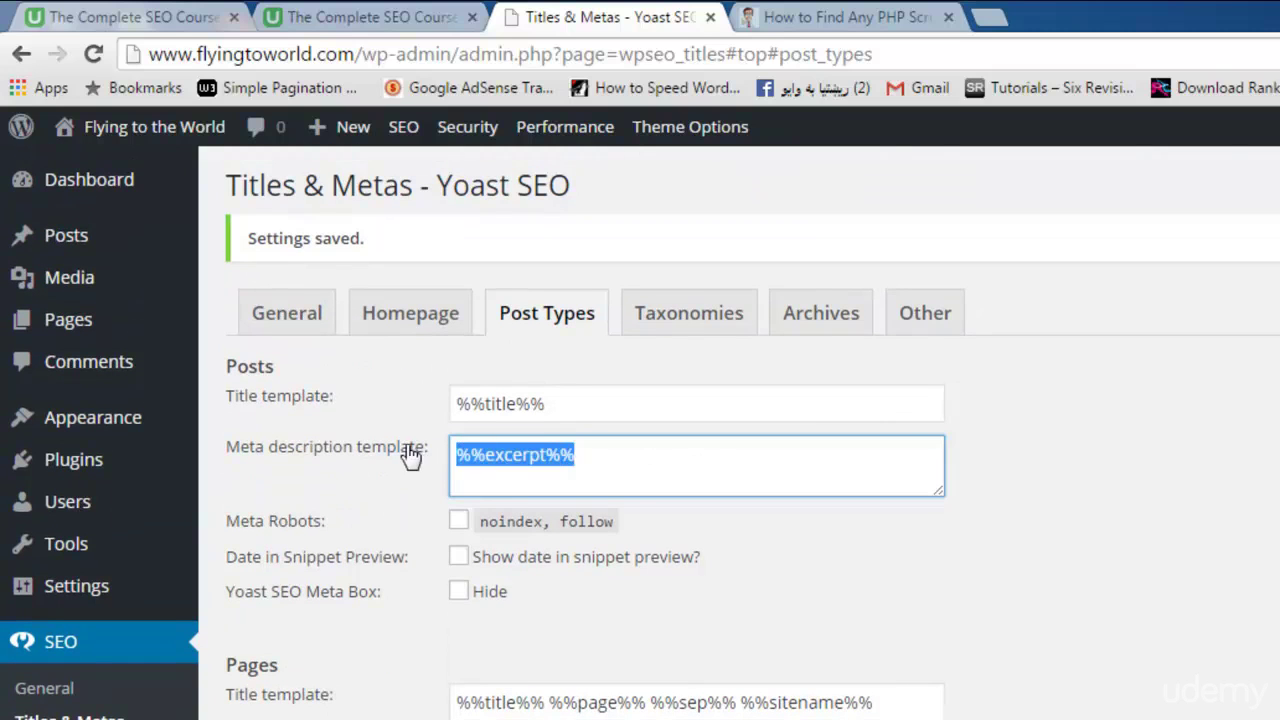
left_click(677, 450)
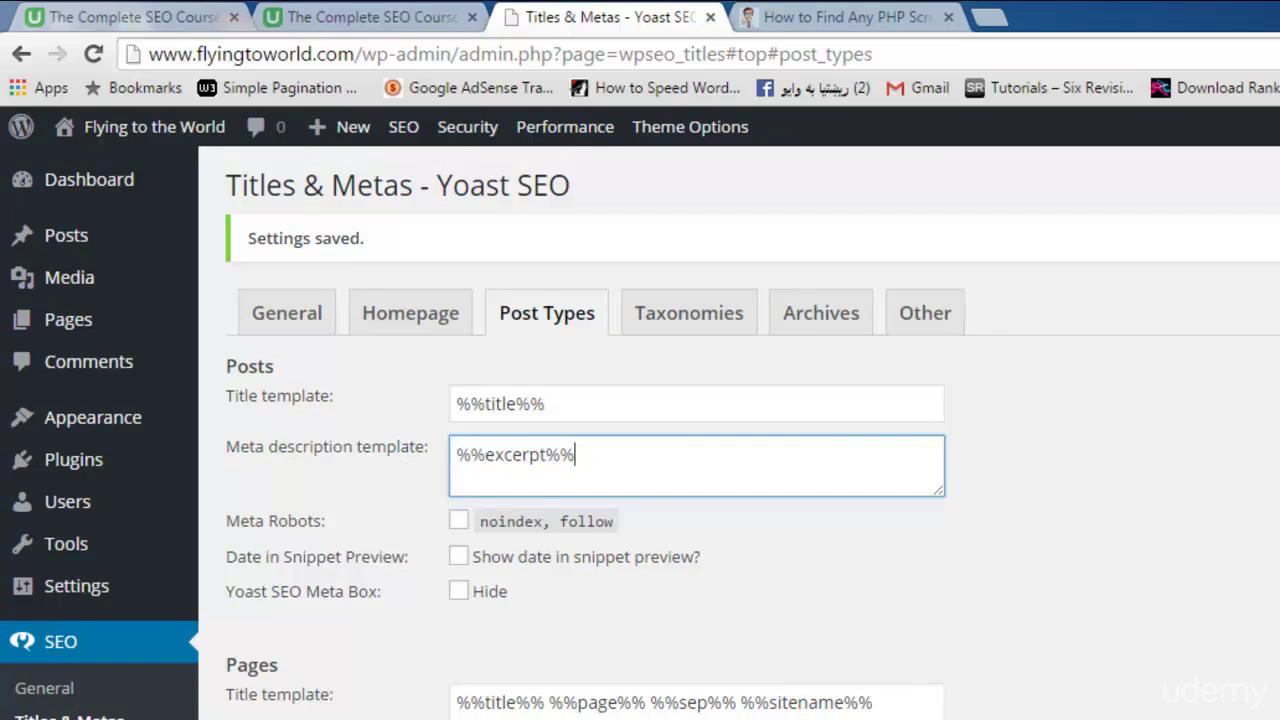
- Remove %%page%% %%sep%% %%sitename%% from the Pages title template, leaving only %%title%%
scroll(1200, 491, "down", 1)
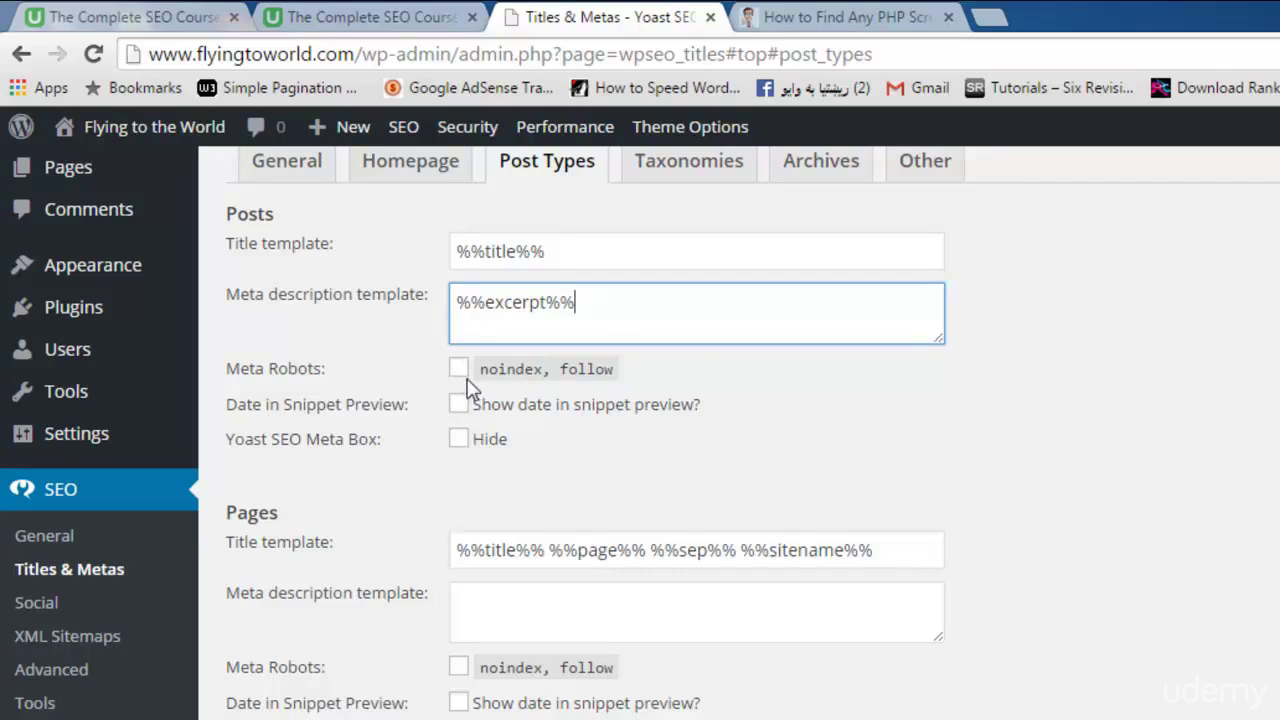
scroll(700, 403, "down", 1)
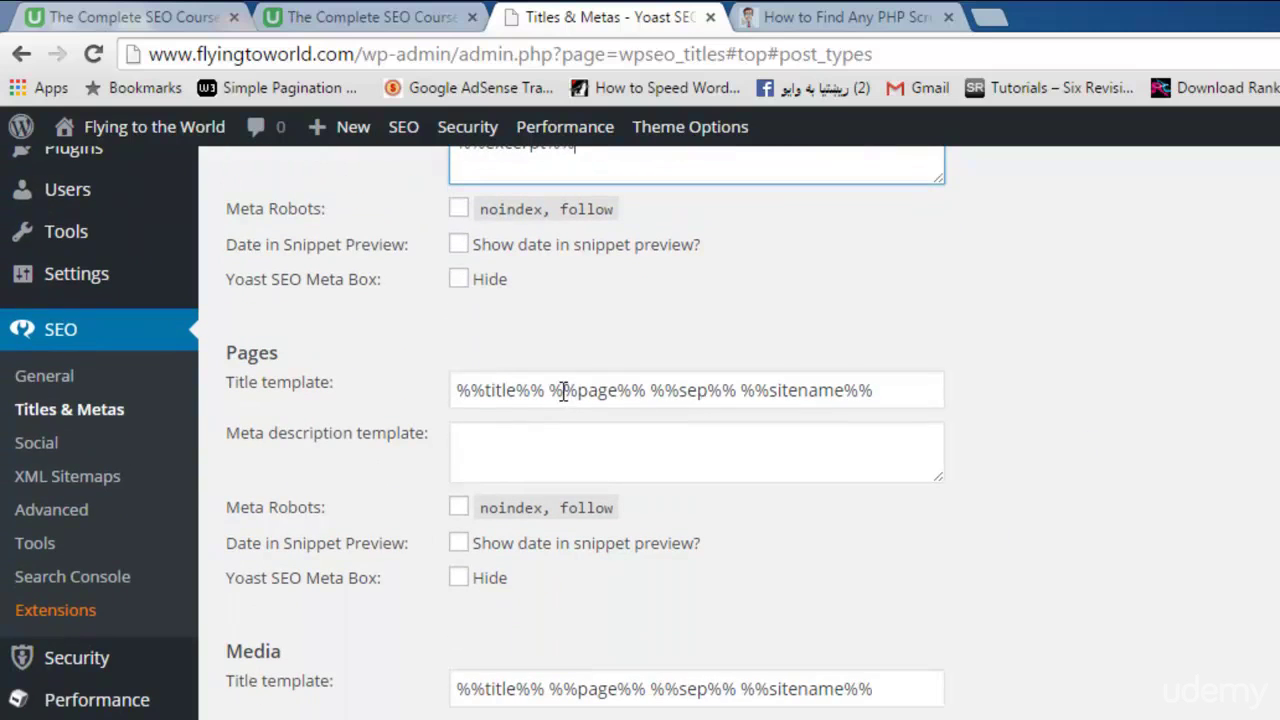
mouse_move(552, 390)
left_mouse_down()
mouse_move(850, 392)
mouse_move(531, 391)
mouse_move(551, 388)
left_mouse_up()
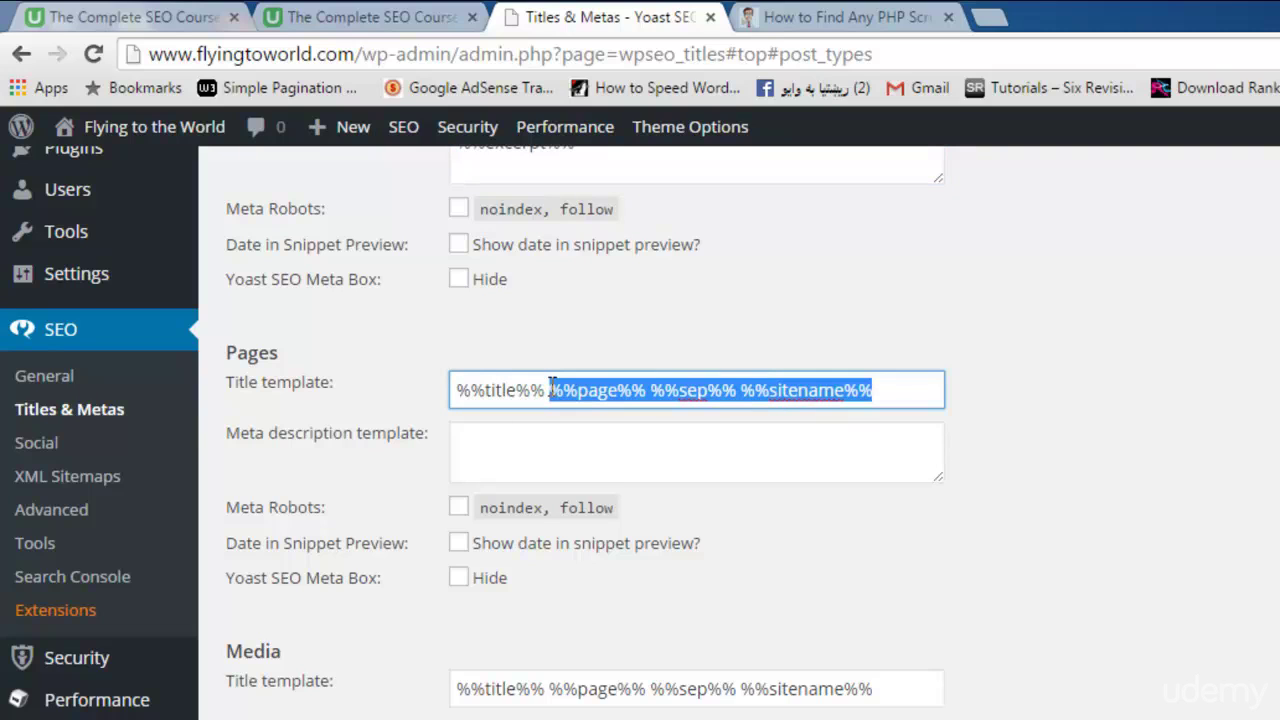
key("BackSpace")
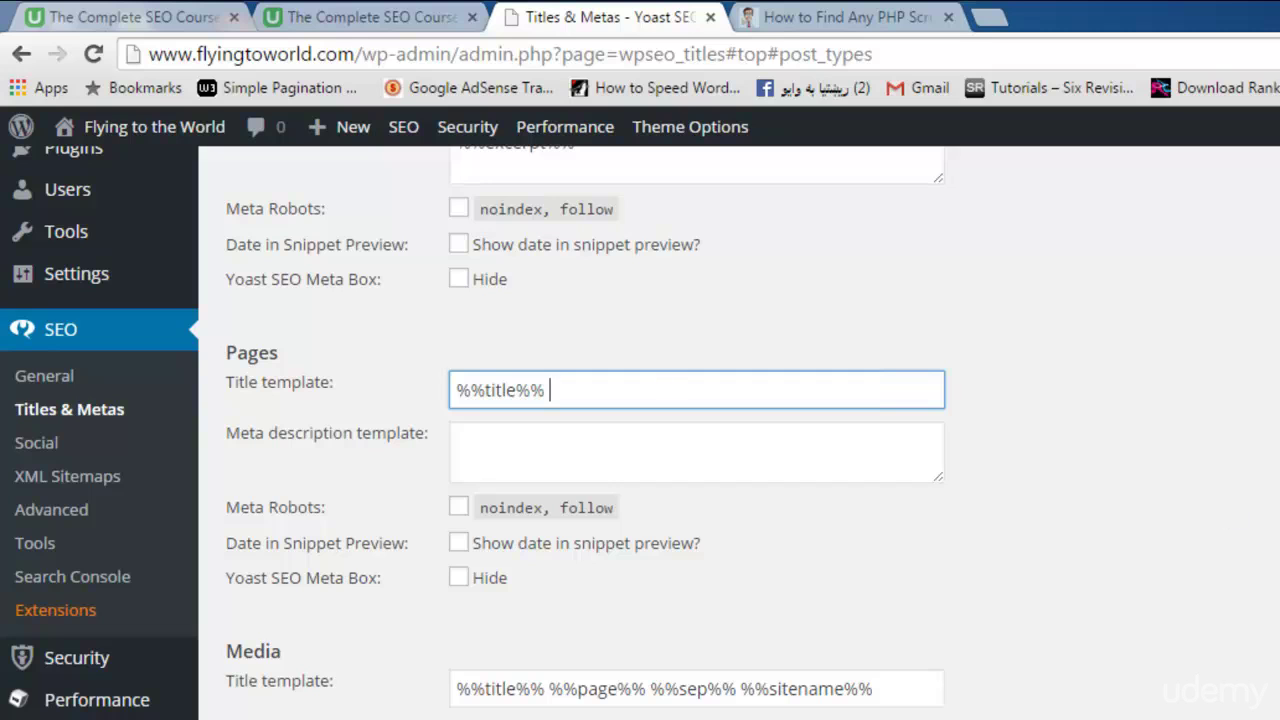
- Reduce the Media title template to %%title%% and save the post type settings
scroll(943, 486, "down", 3)
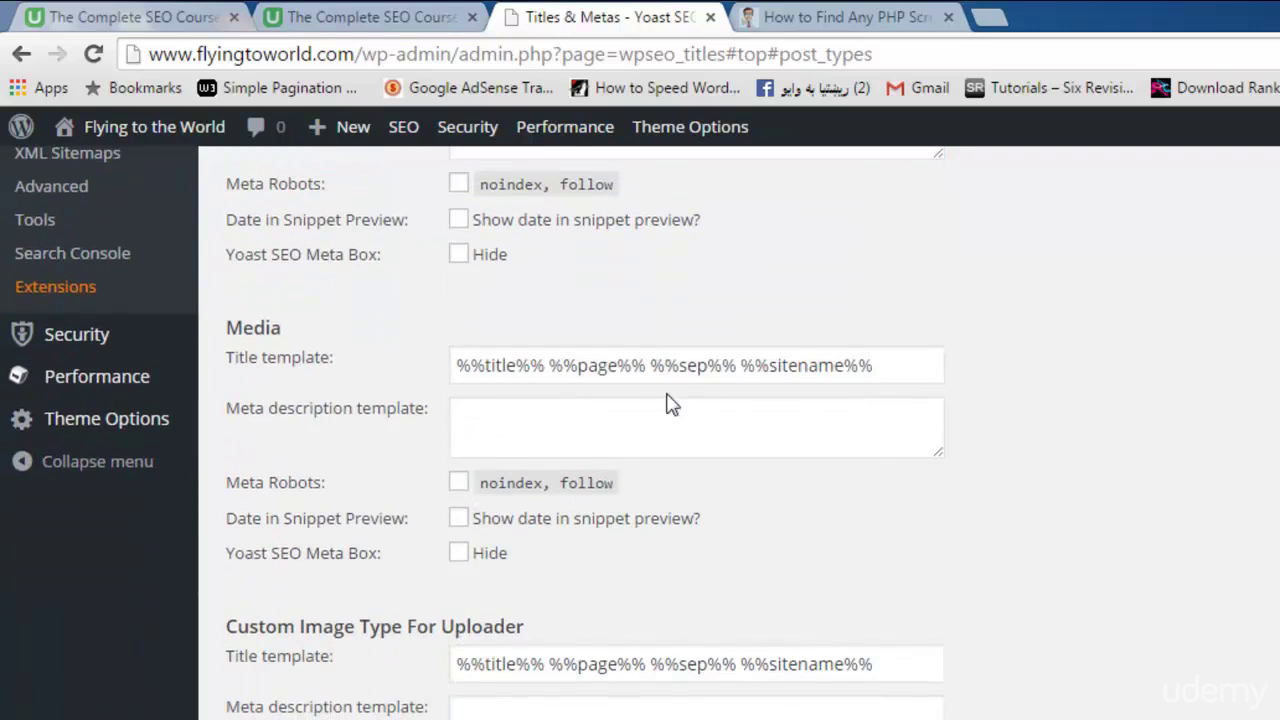
left_click_drag(551, 372, 898, 397)
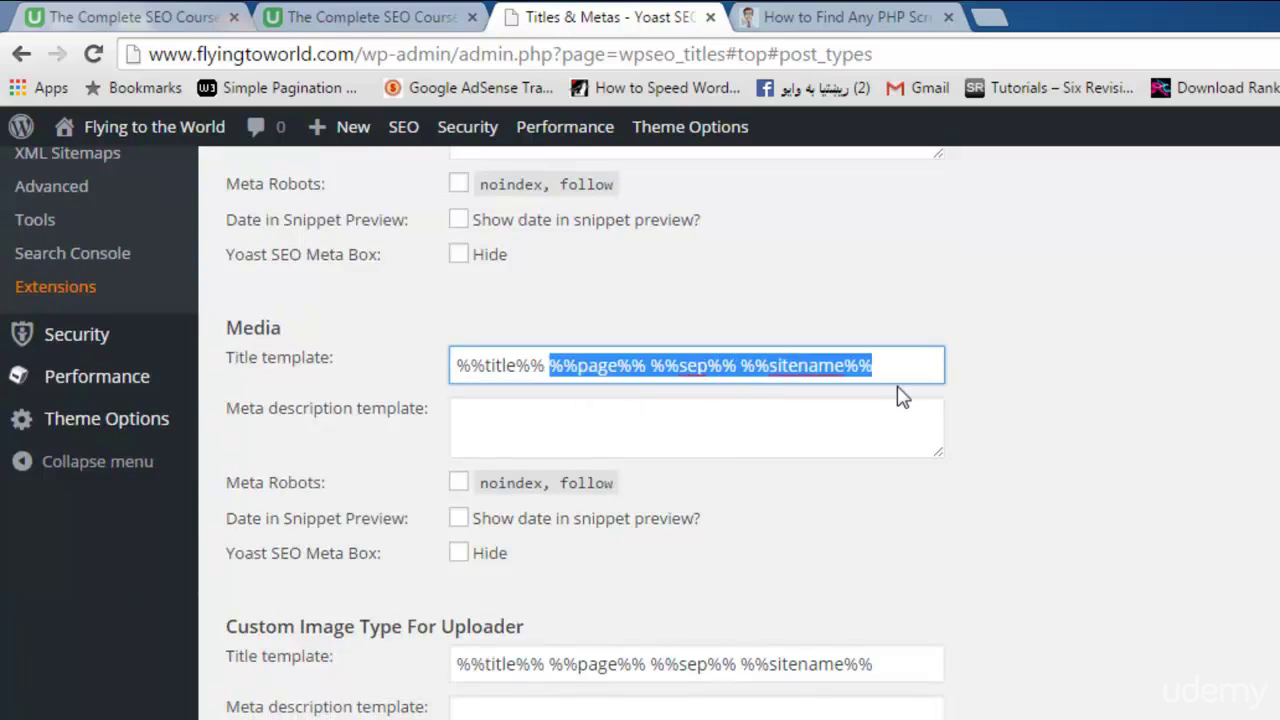
key("BackSpace")
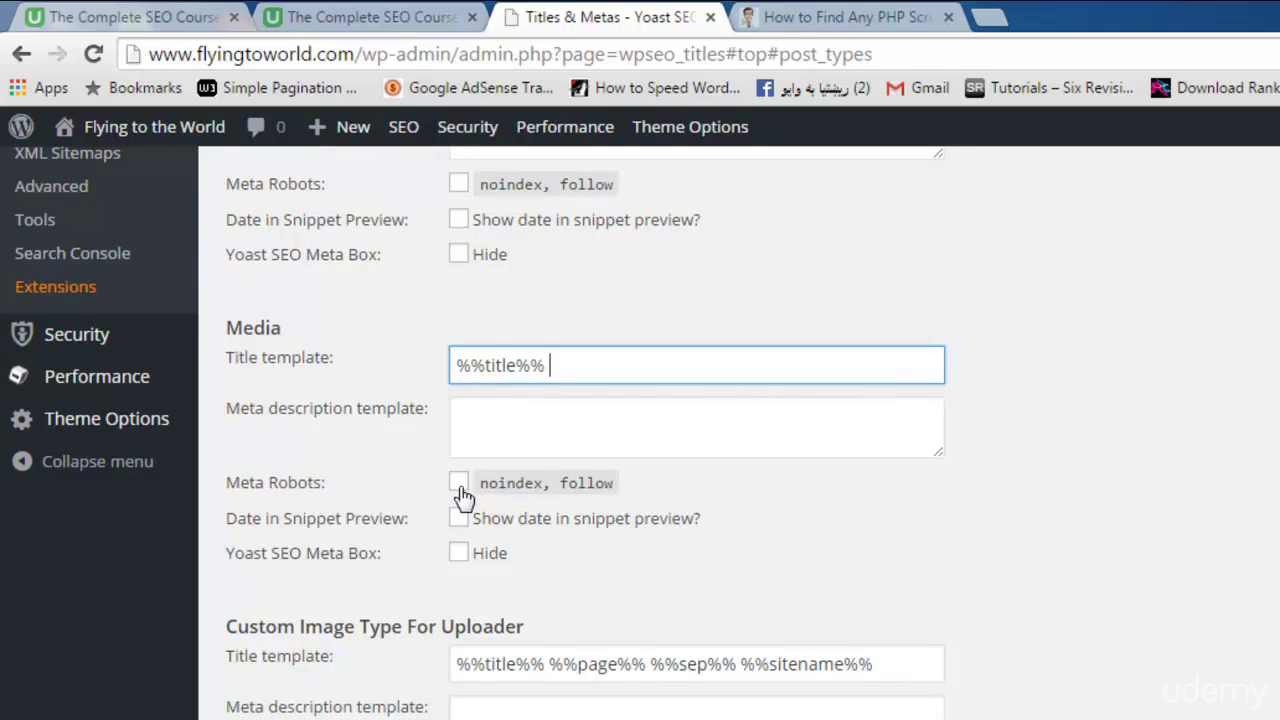
scroll(640, 430, "down", 2)
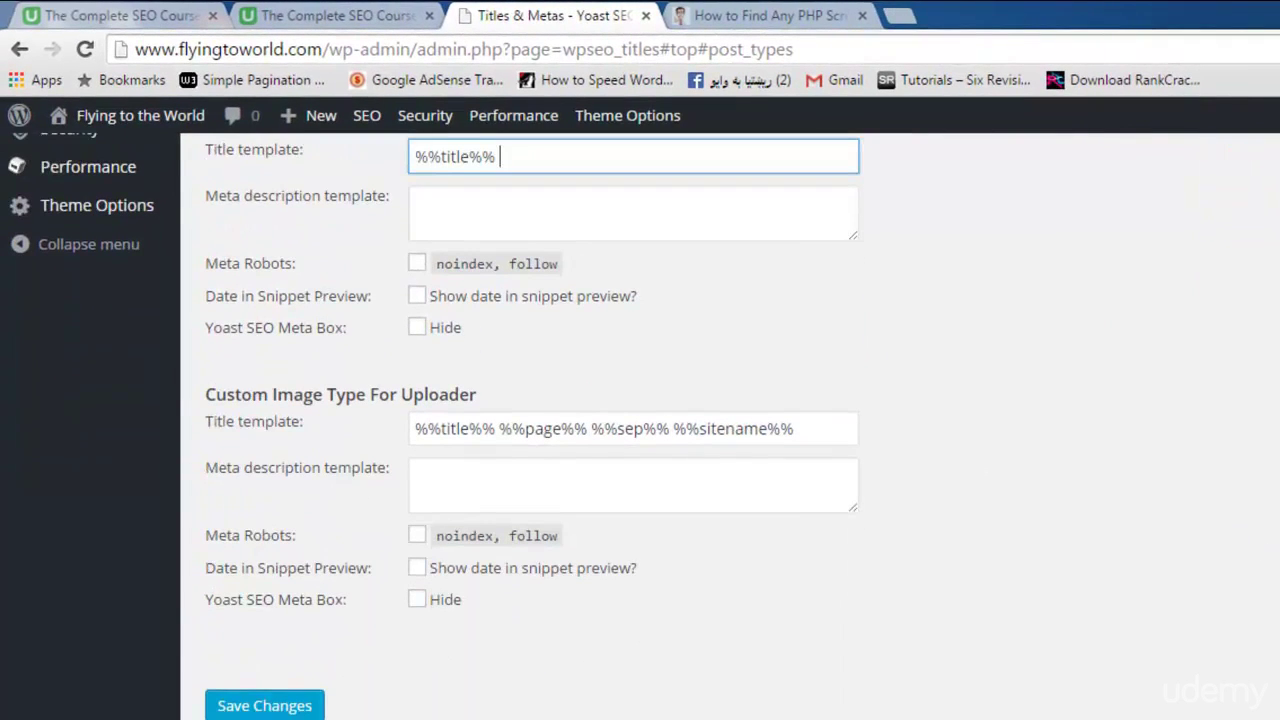
left_click(268, 706)
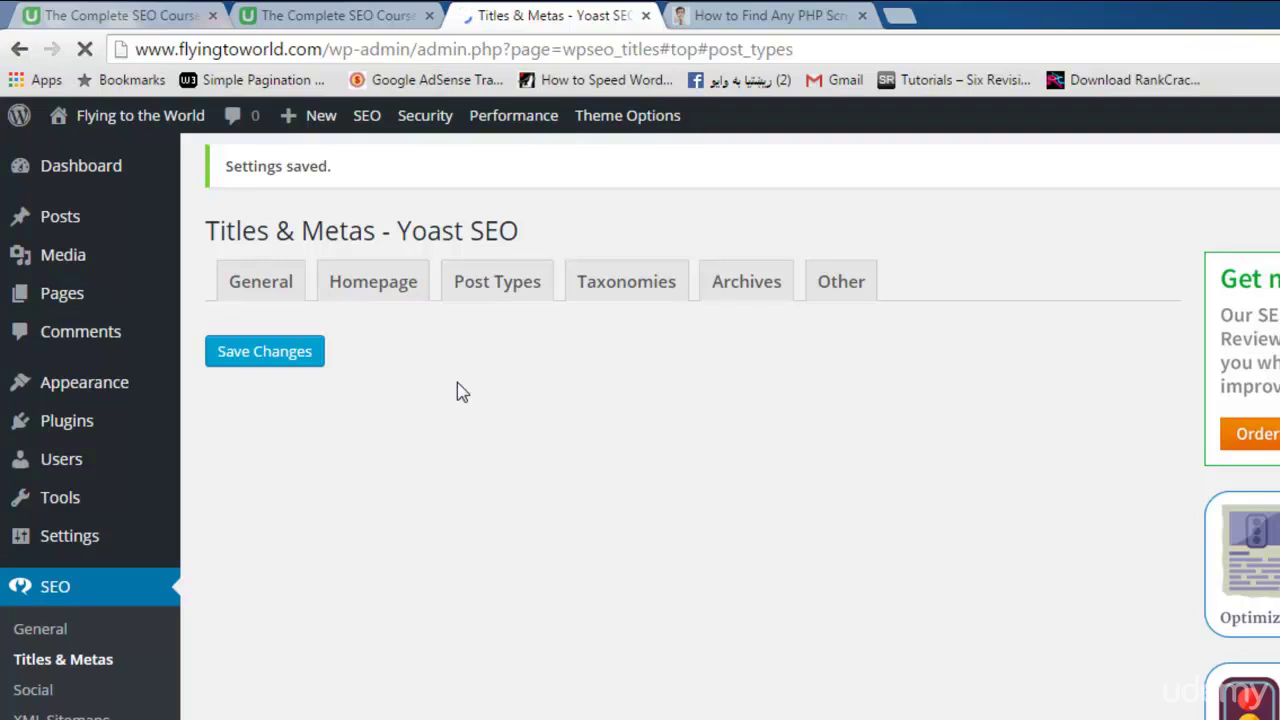
- In the Taxonomies settings, enable the noindex, follow Meta Robots option for both Categories and Tags
left_click(634, 292)
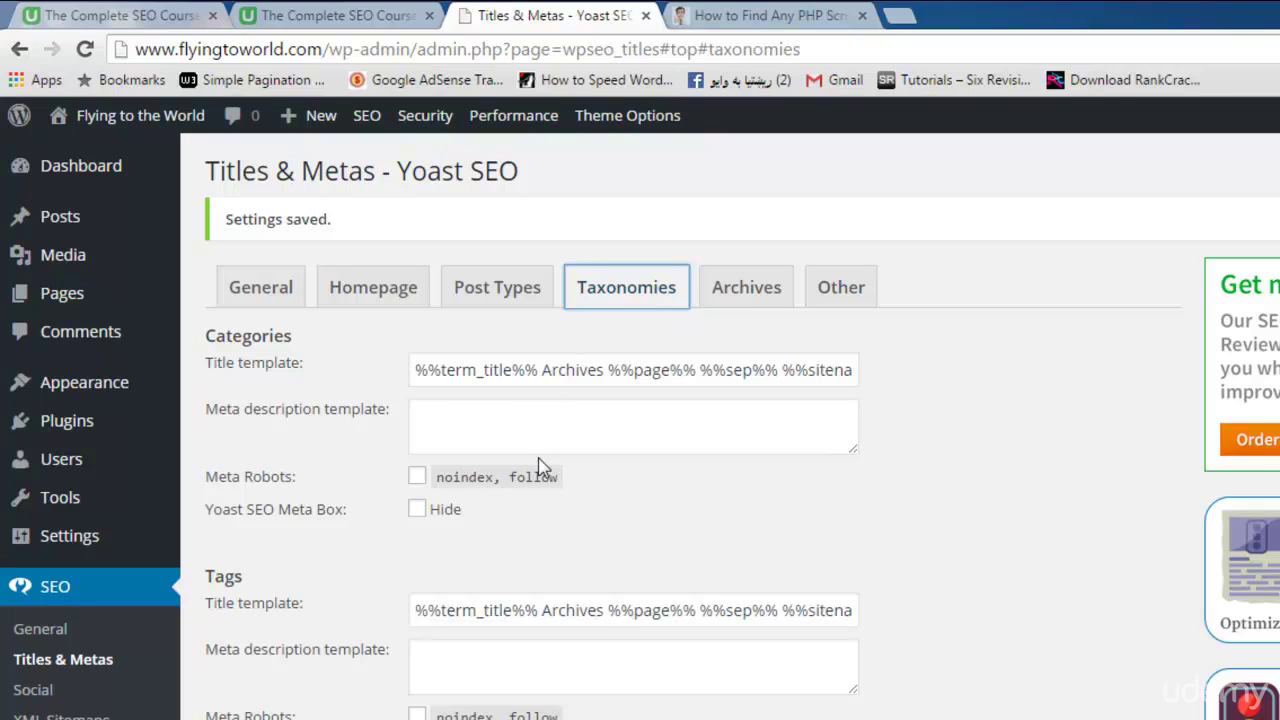
left_click(417, 479)
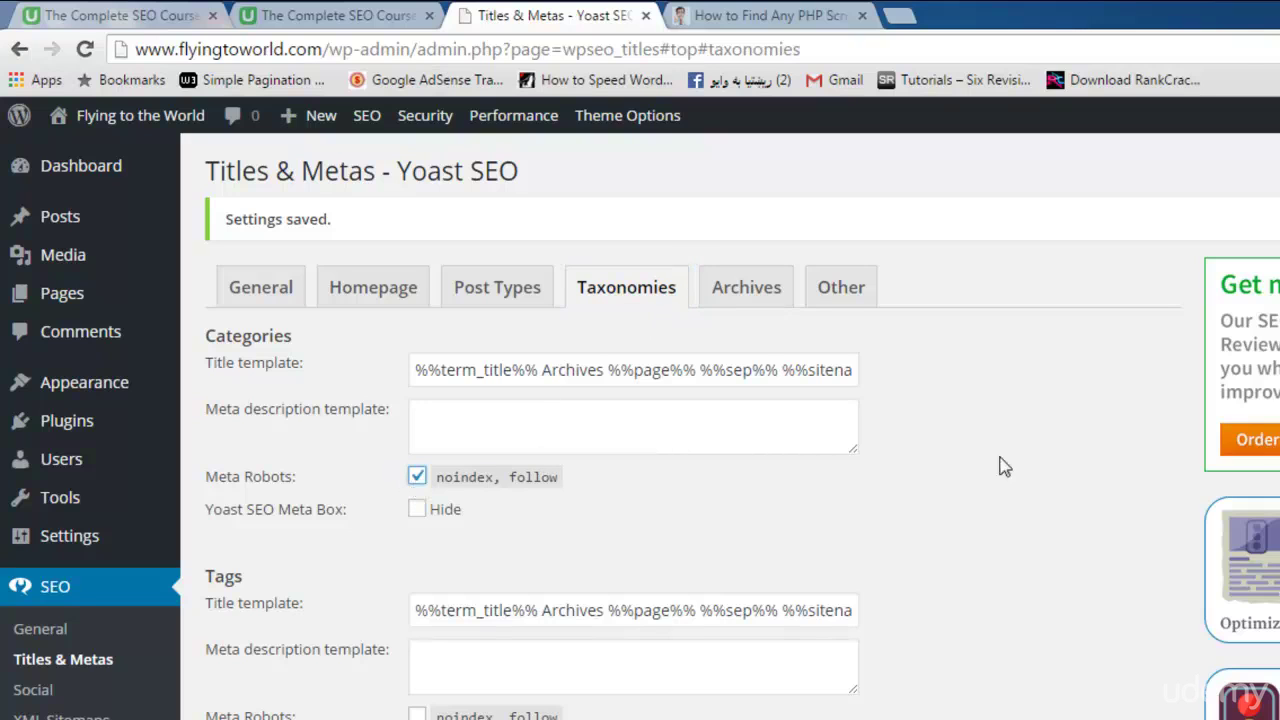
scroll(420, 430, "down", 3)
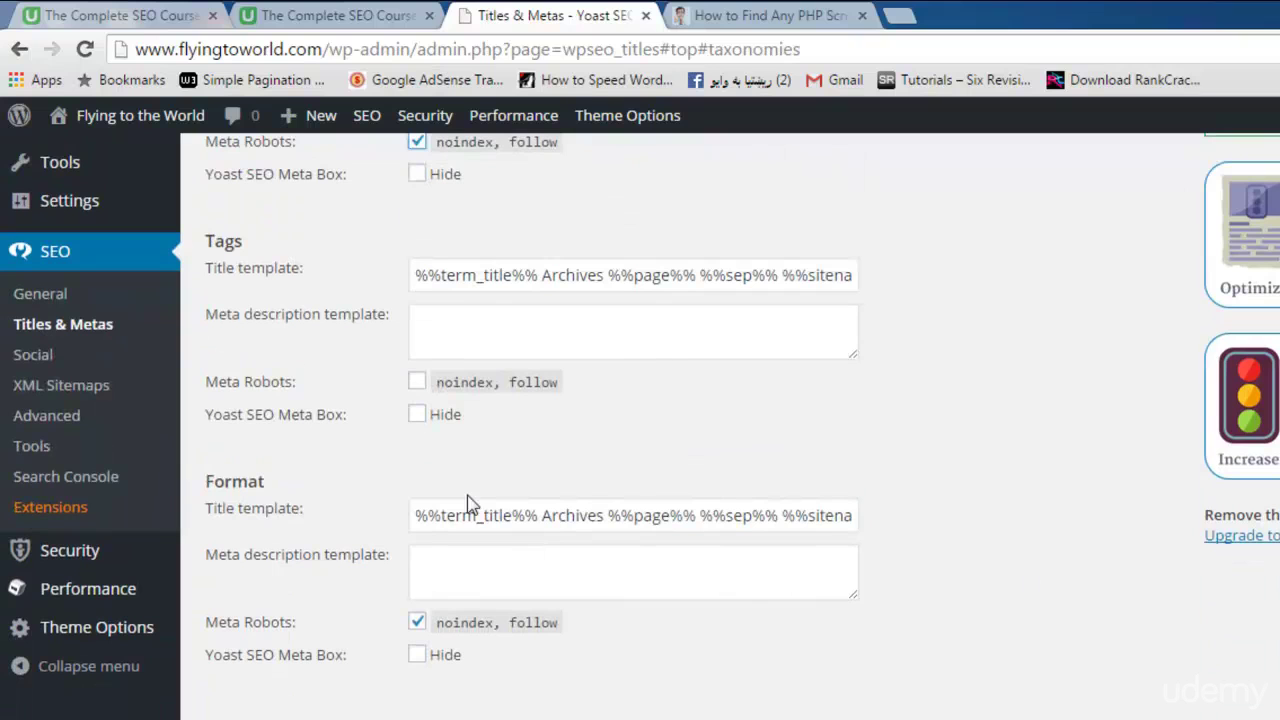
left_click(416, 385)
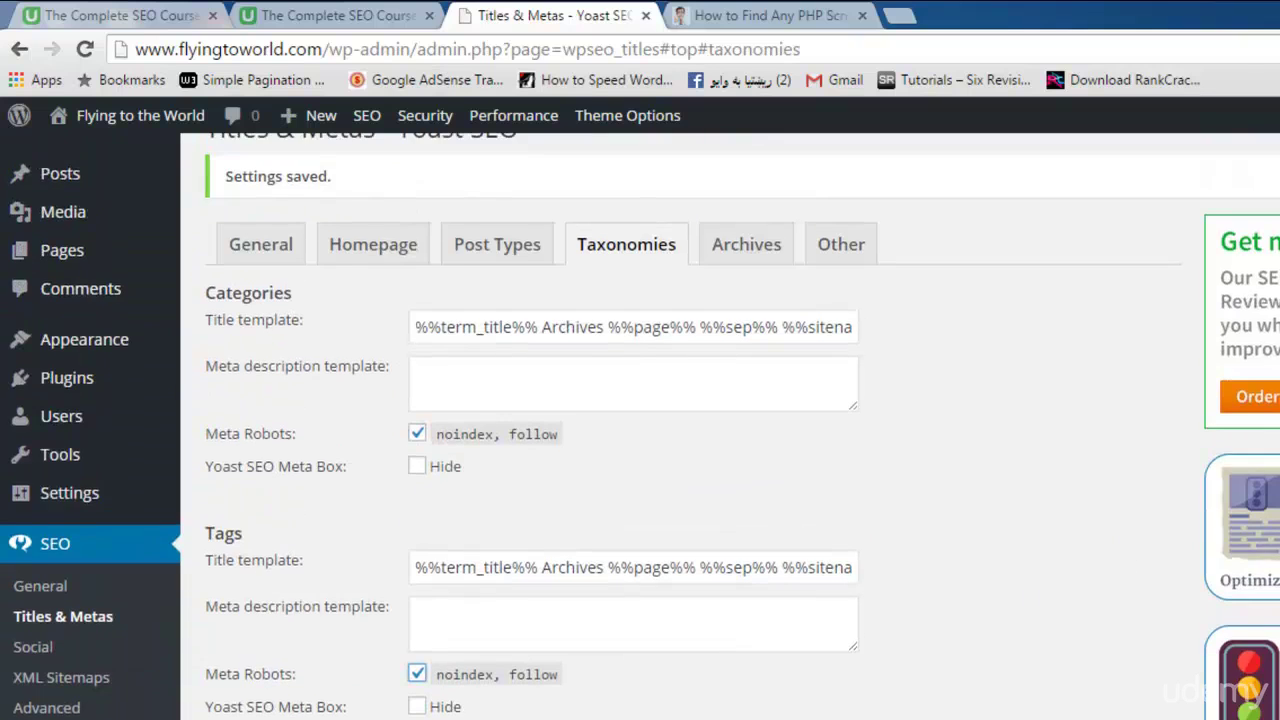
scroll(249, 700, "down", 4)
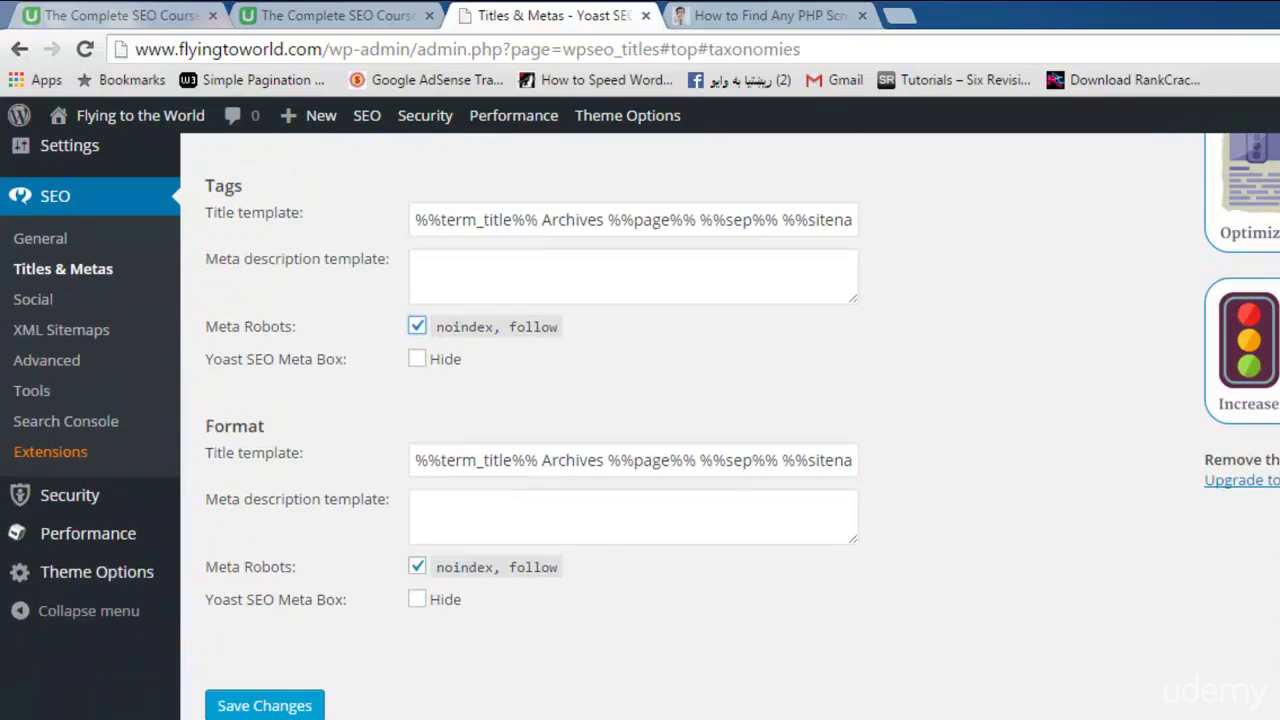
- Save the taxonomy settings and review the Archives title templates and duplicate content prevention options
left_click(249, 710)
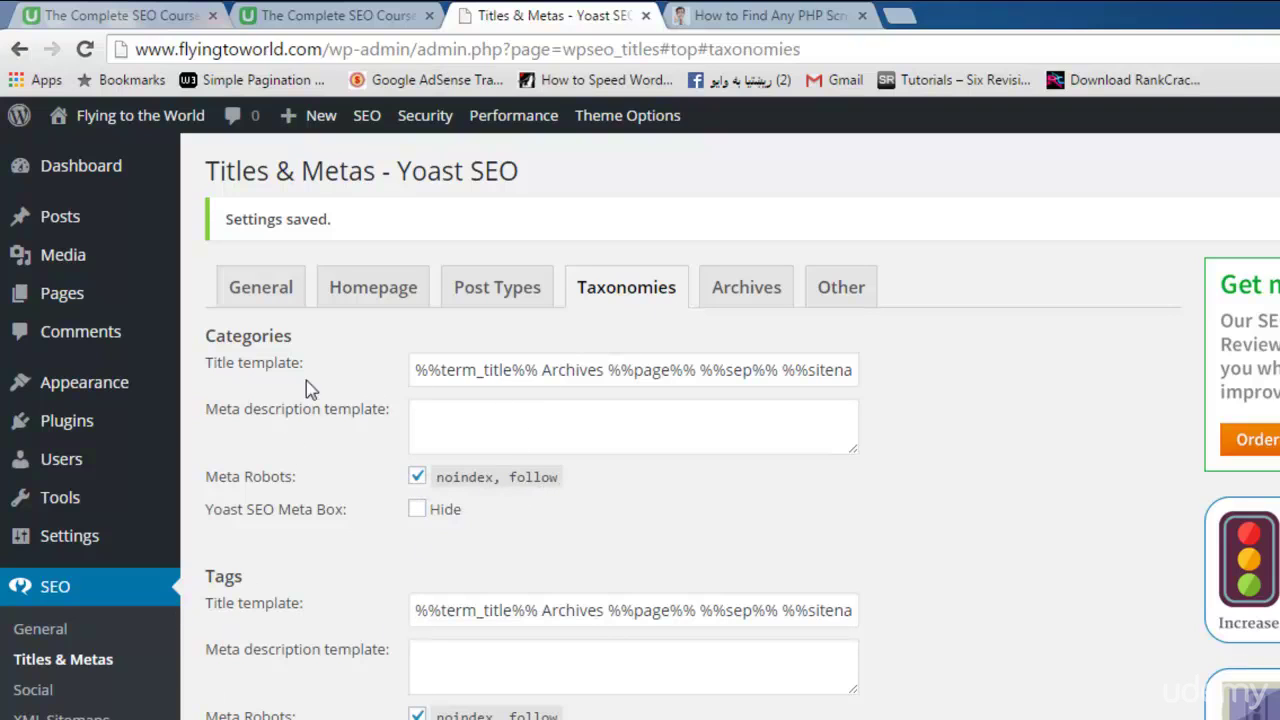
left_click(760, 287)
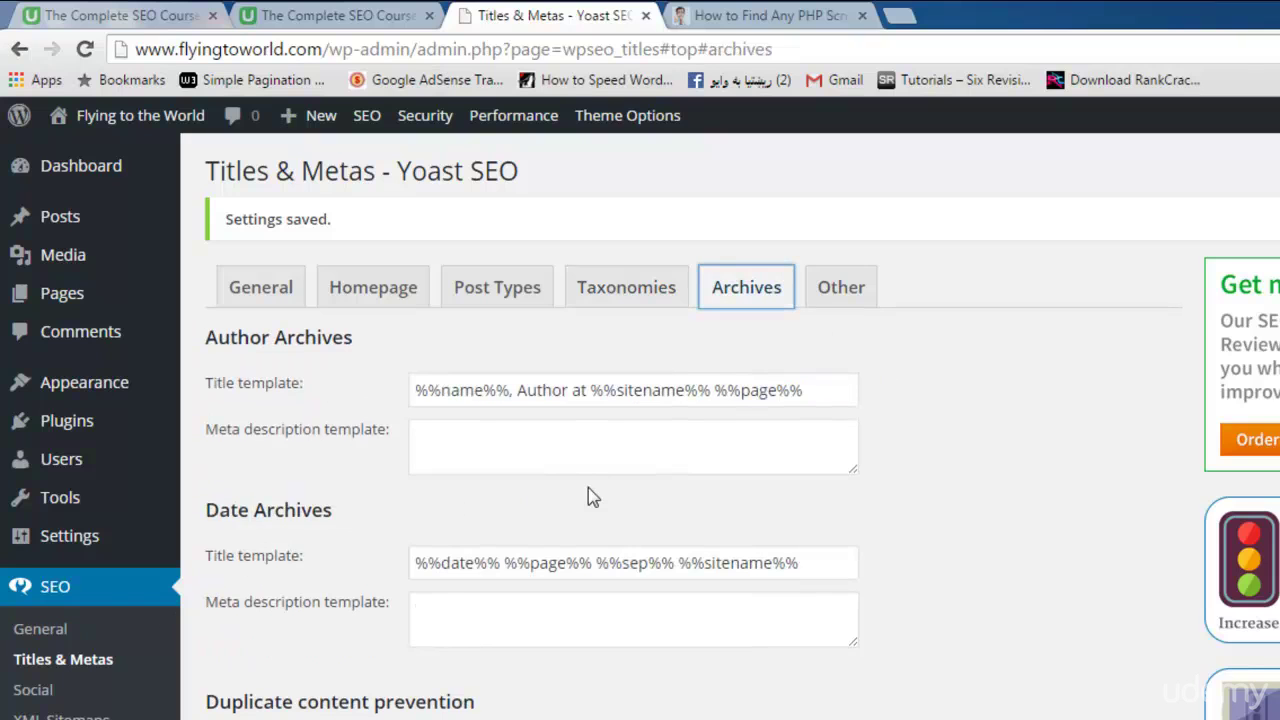
scroll(1068, 527, "down", 5)
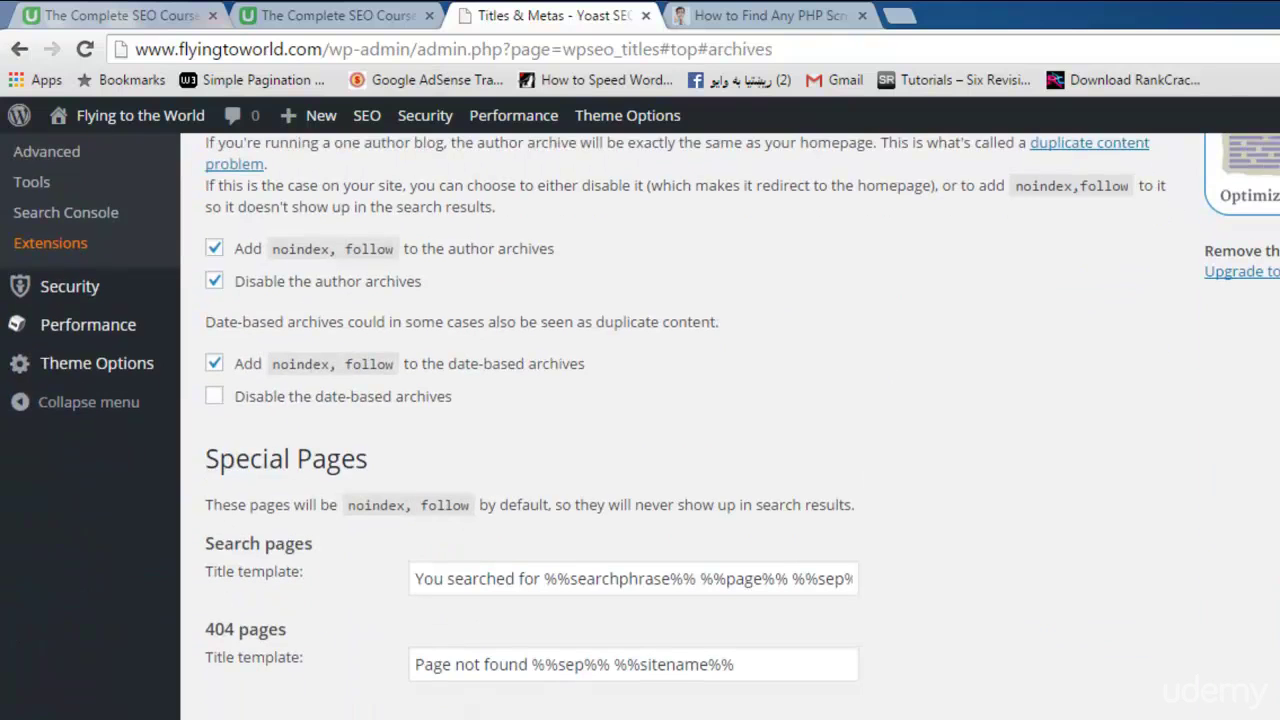
scroll(645, 575, "down", 1)
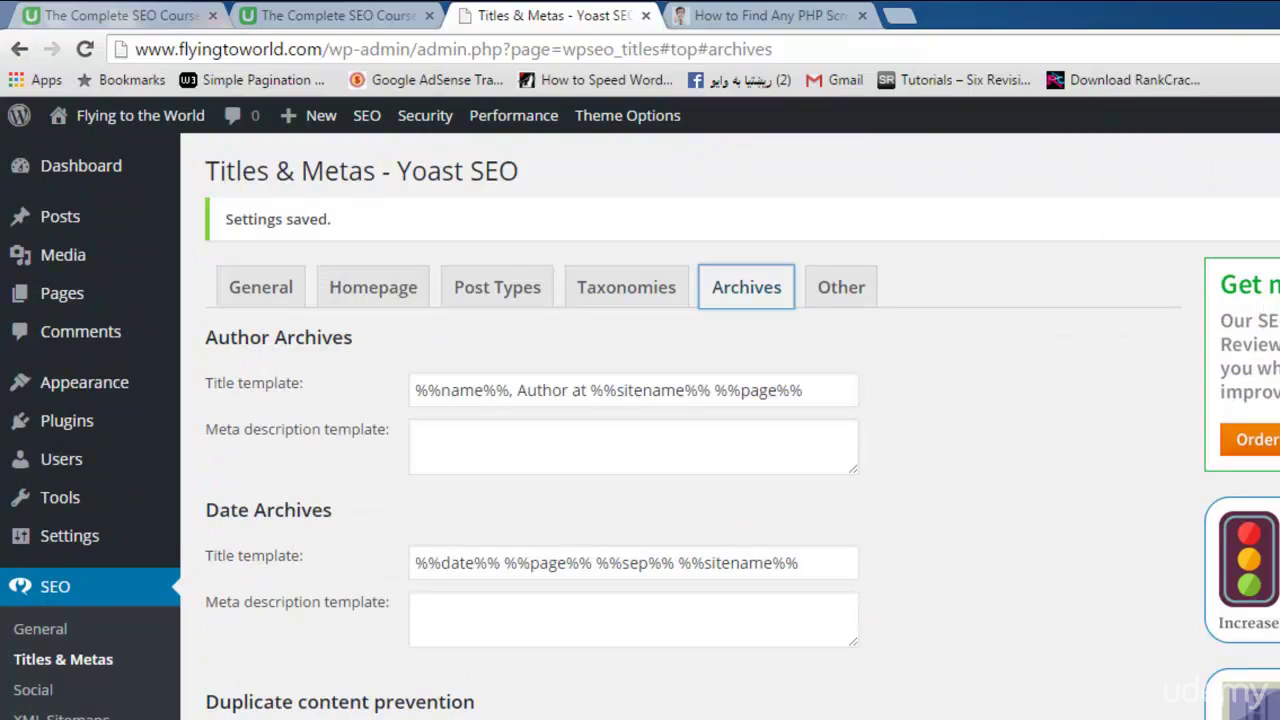
scroll(640, 426, "down", 4)
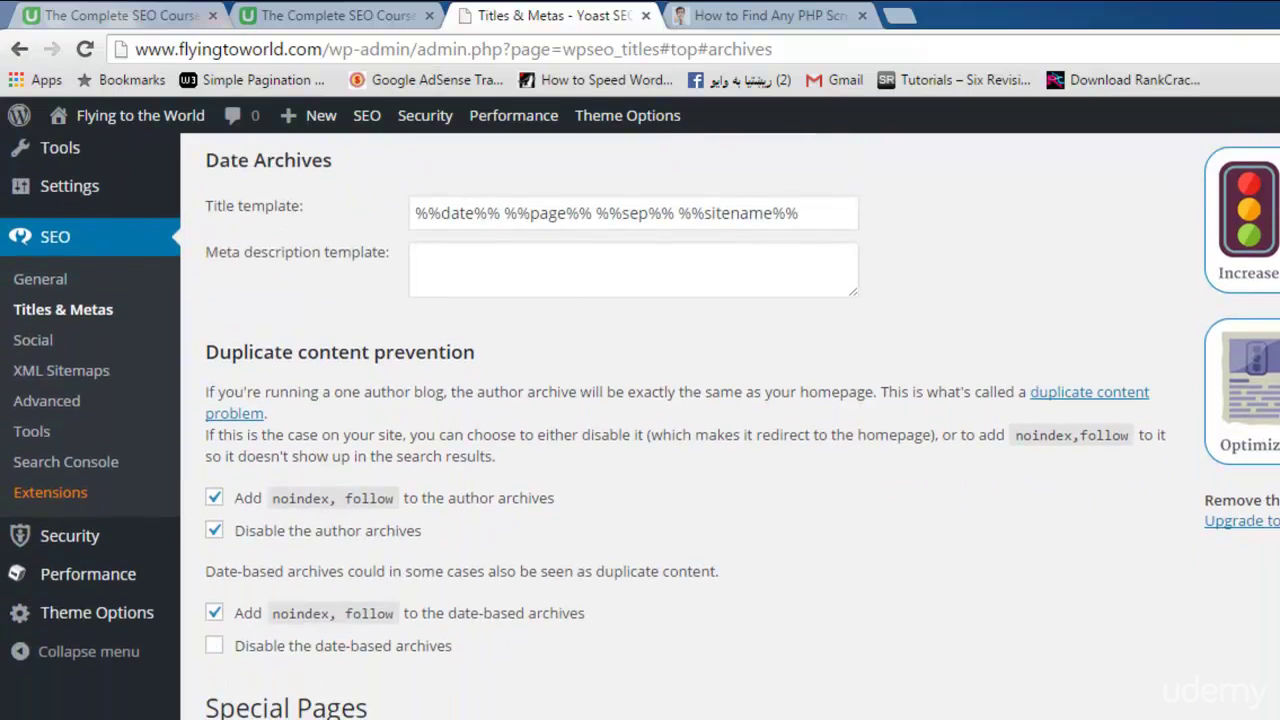
scroll(548, 432, "up", 1)
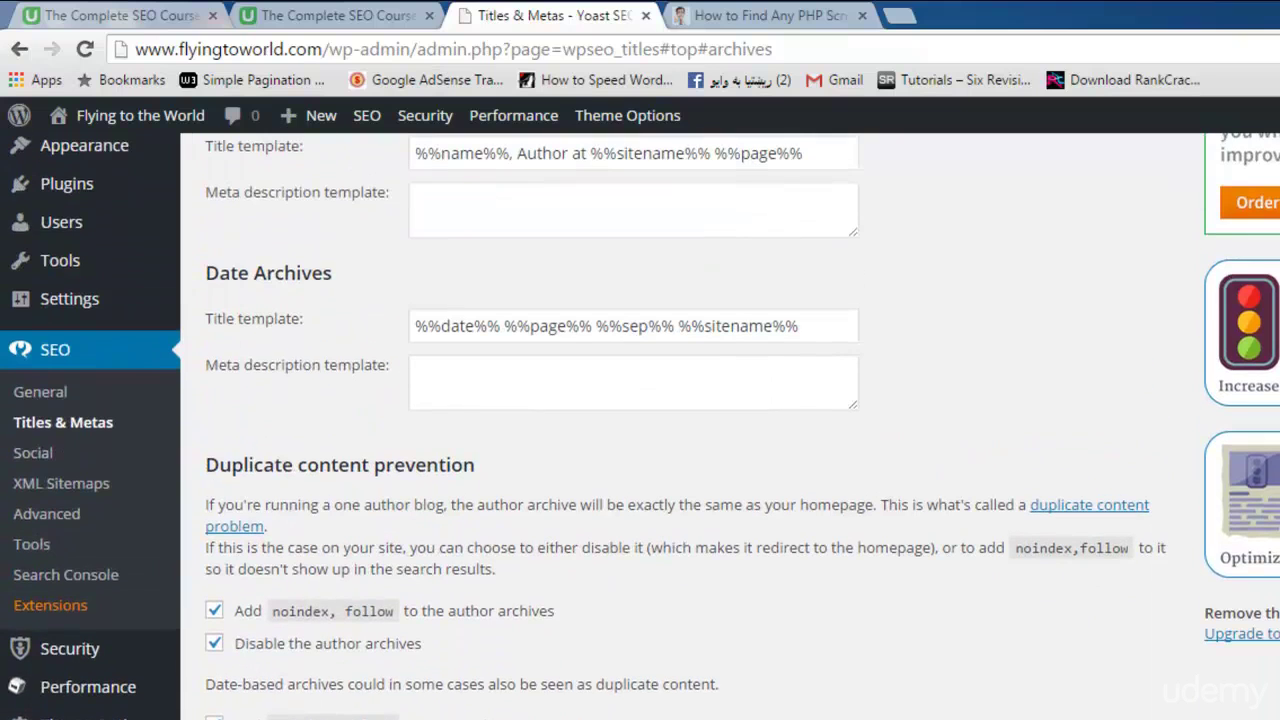
left_click(44, 483)
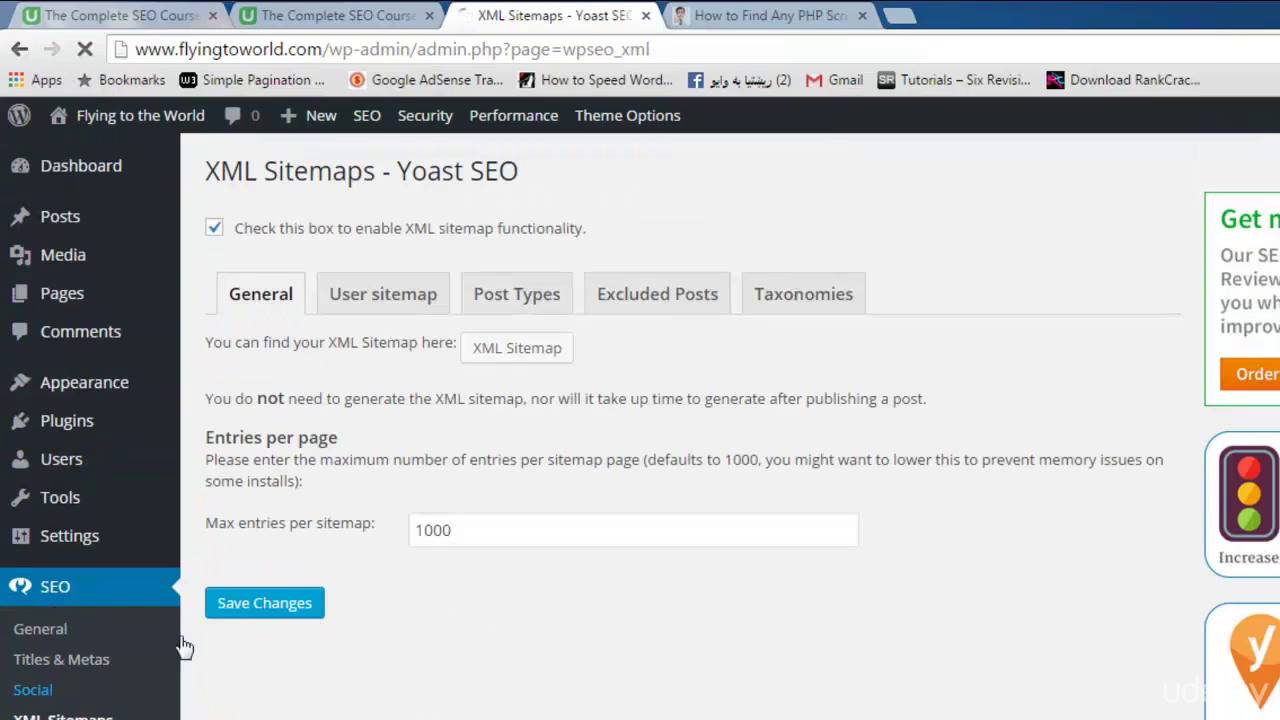
left_click(52, 703)
left_click(606, 349)
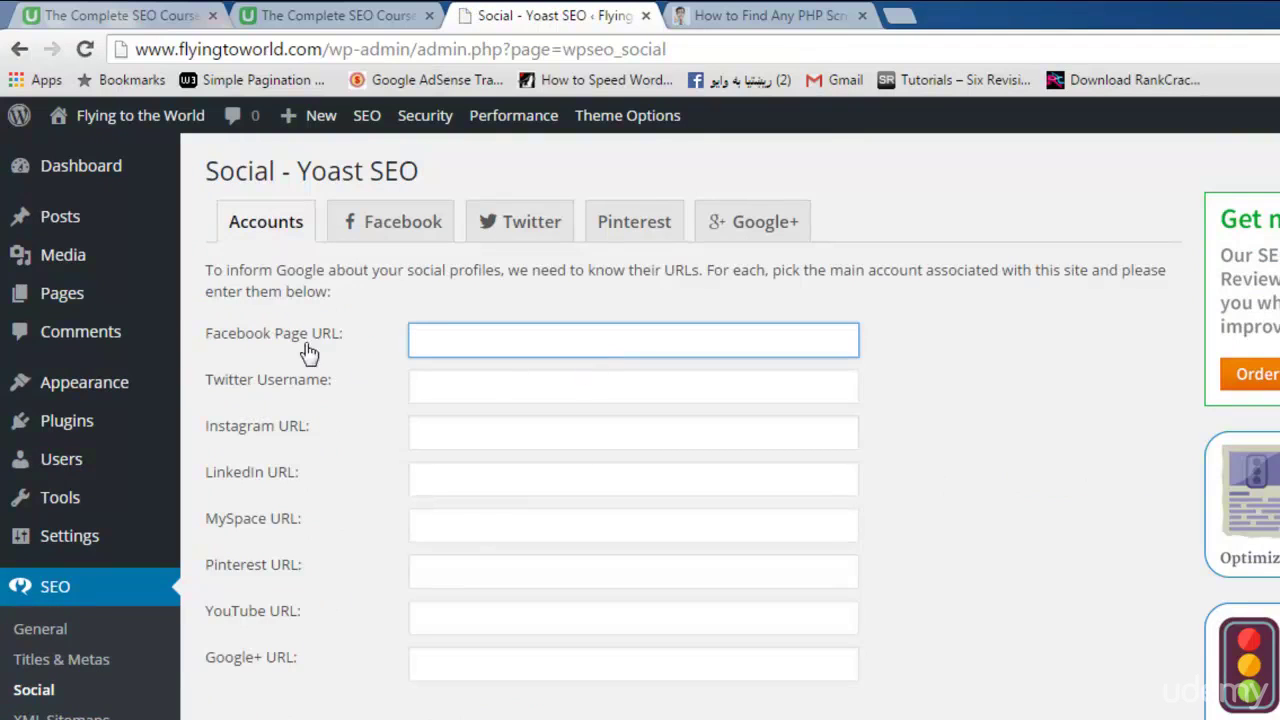
left_click(553, 395)
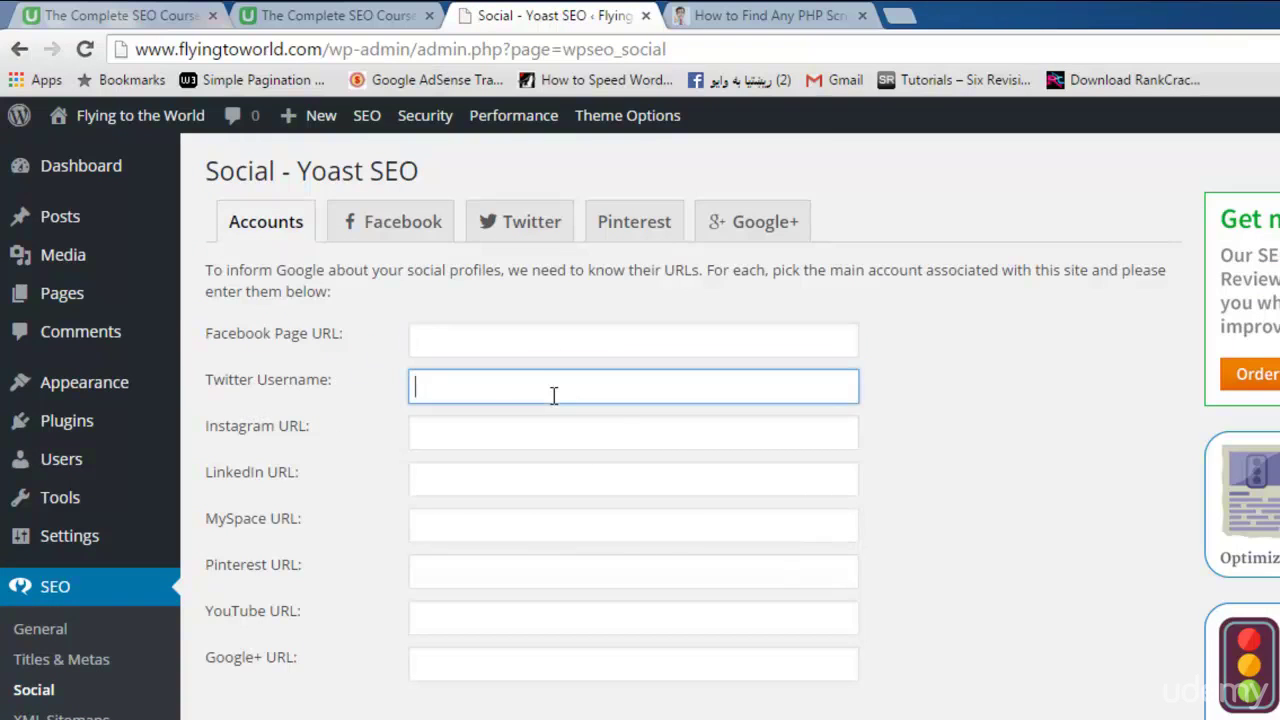
left_click(535, 347)
type("http://www.")
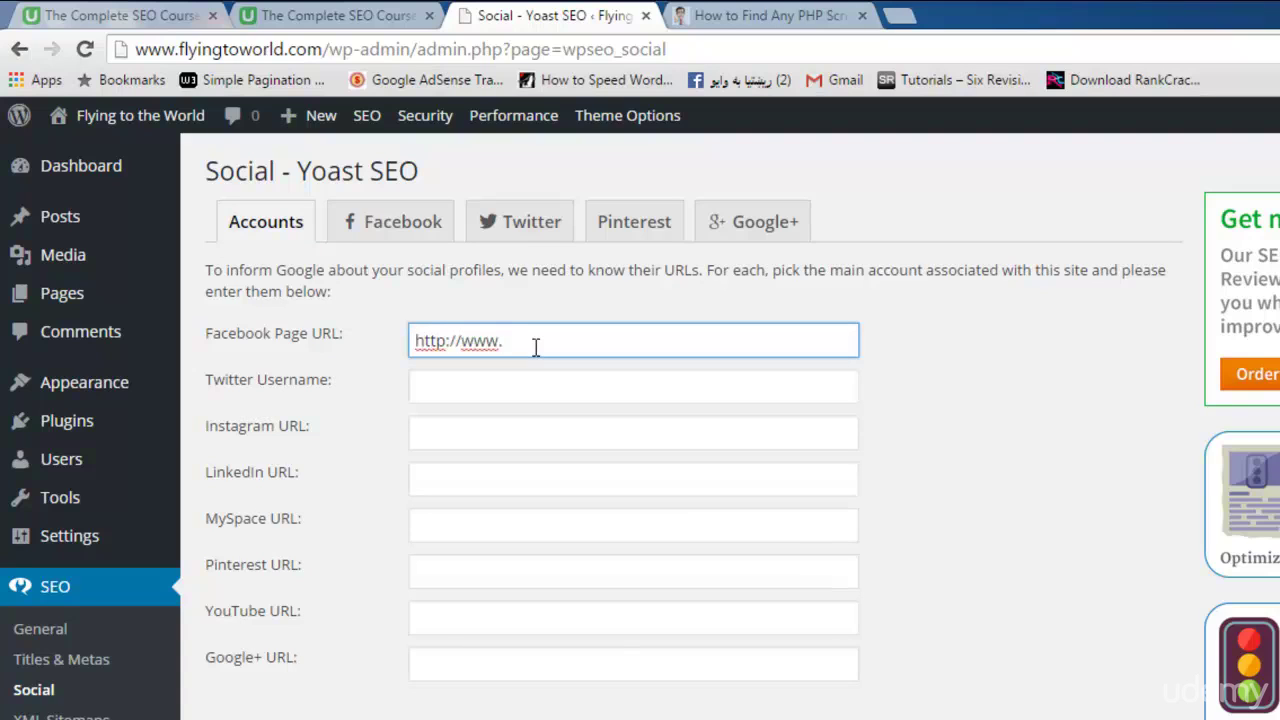
type("facebook.com/flyingtoworld")
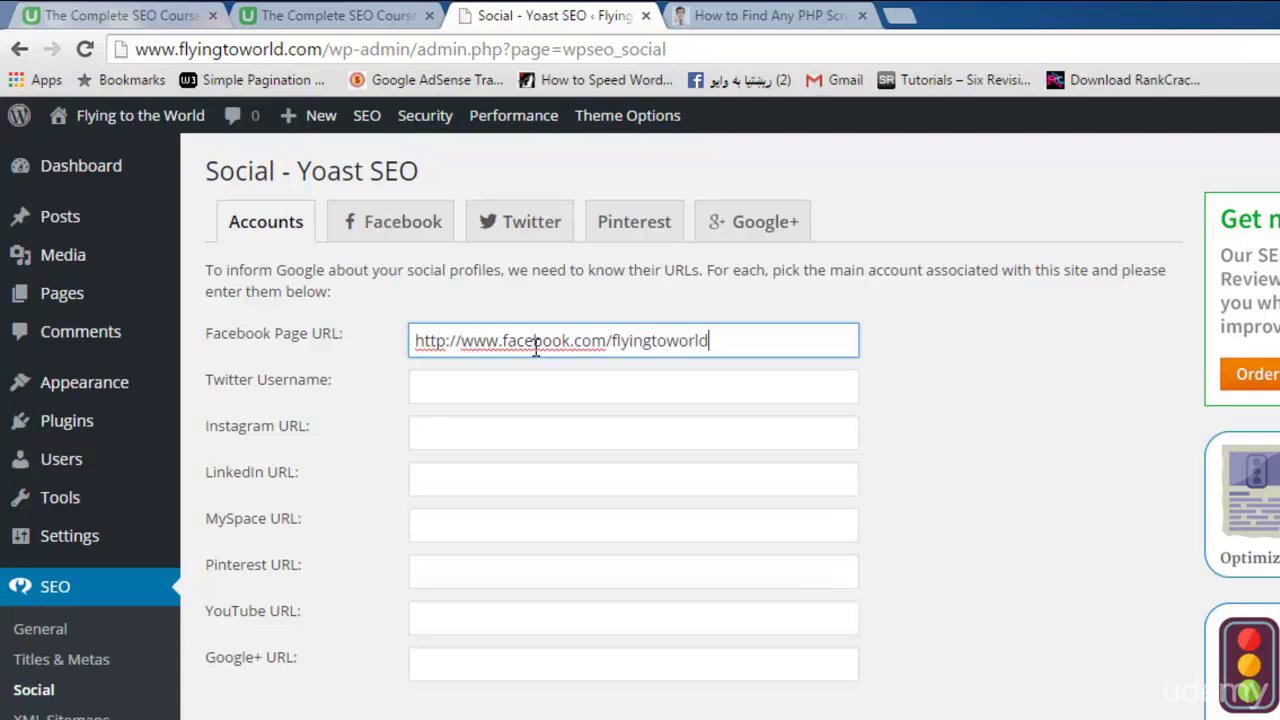
left_click(546, 396)
type("htt")
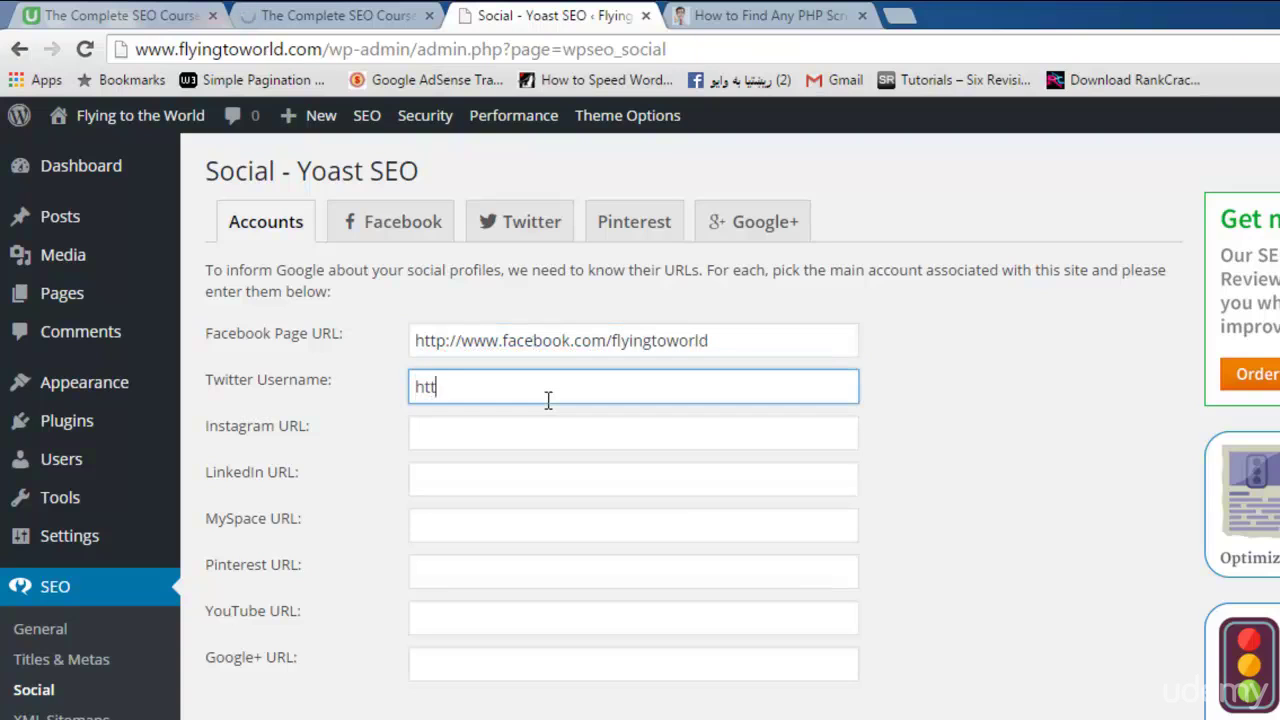
type("p://www.twit")
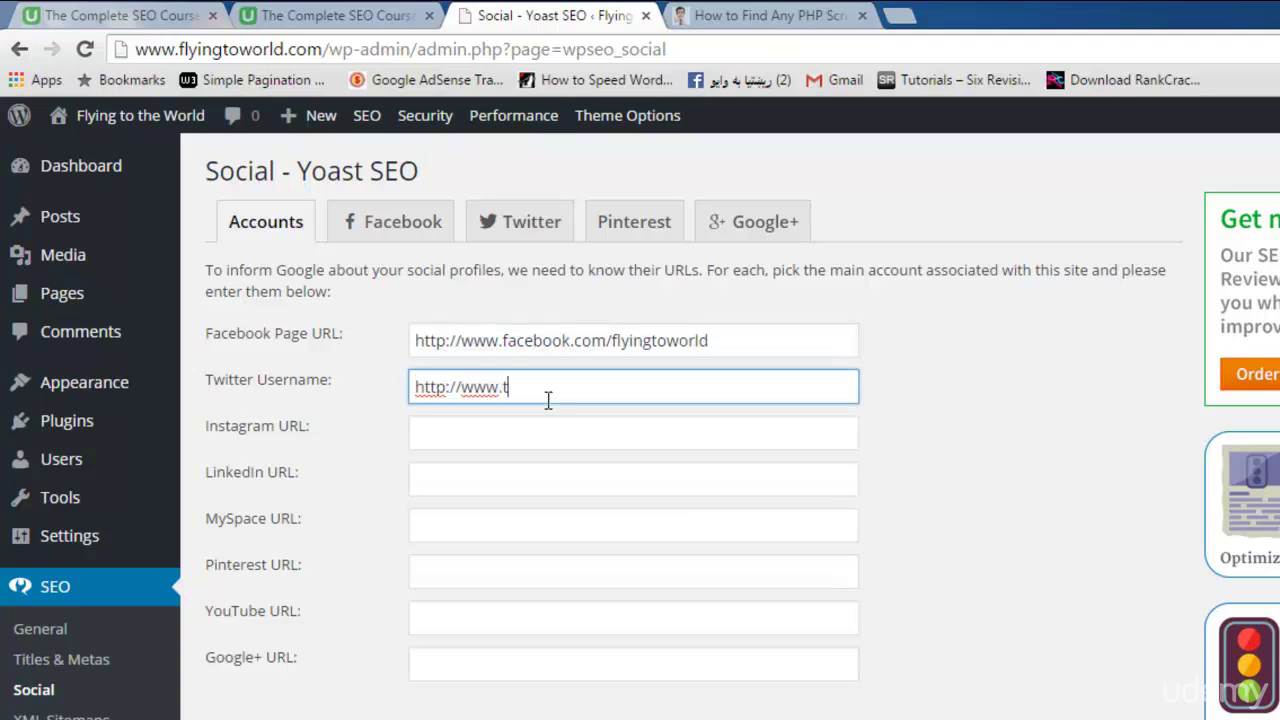
type("ter.com/onnlin")
key("BackSpace")
key("BackSpace")
key("BackSpace")
key("BackSpace")
type("lineust")
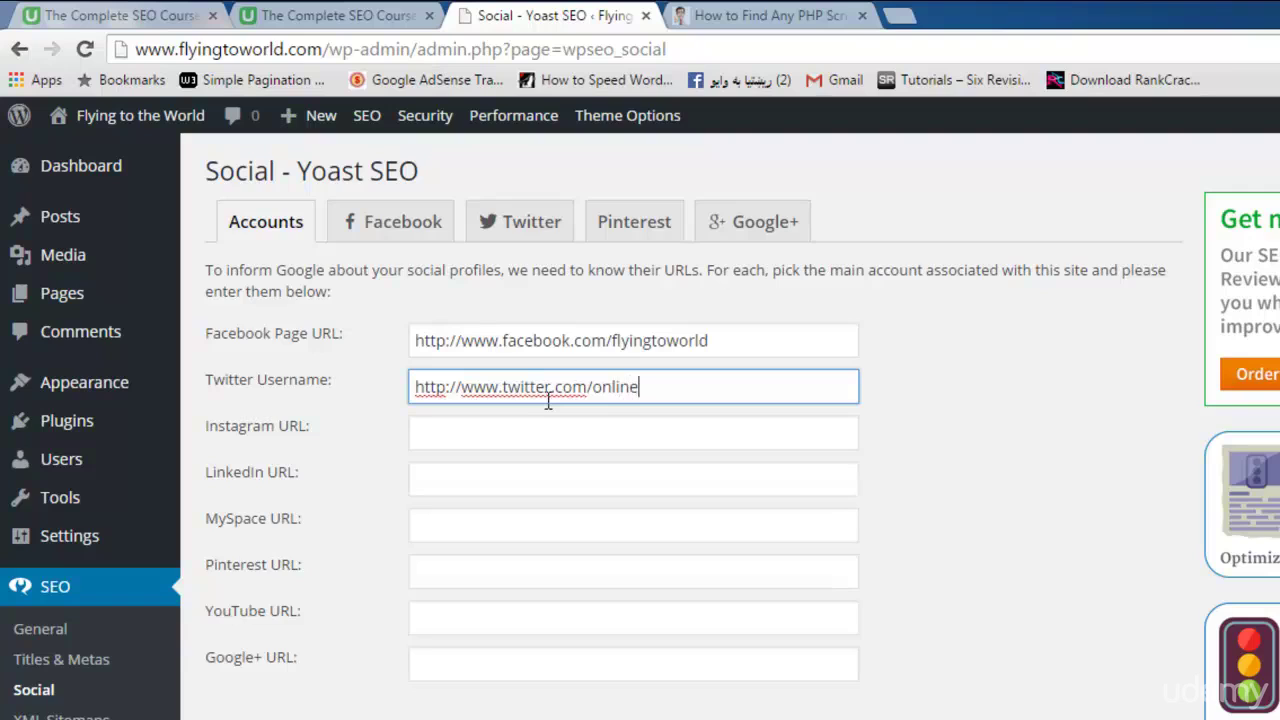
type("aad")
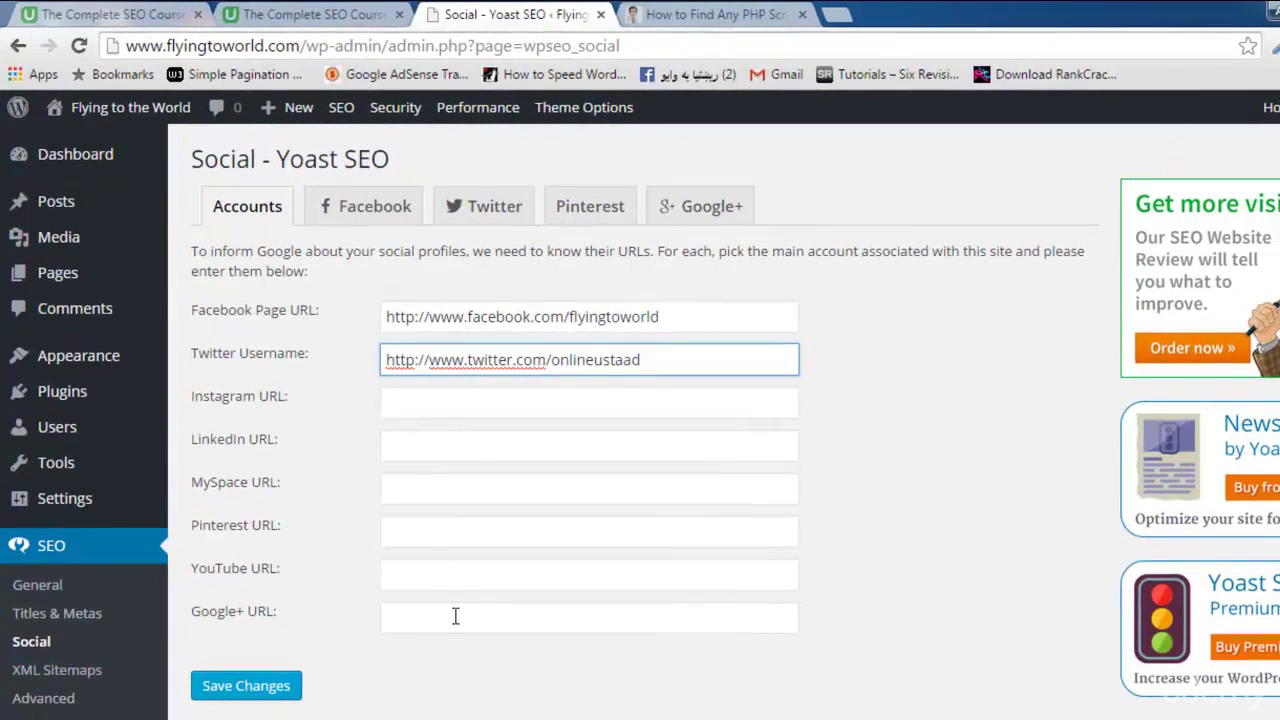
left_click(421, 620)
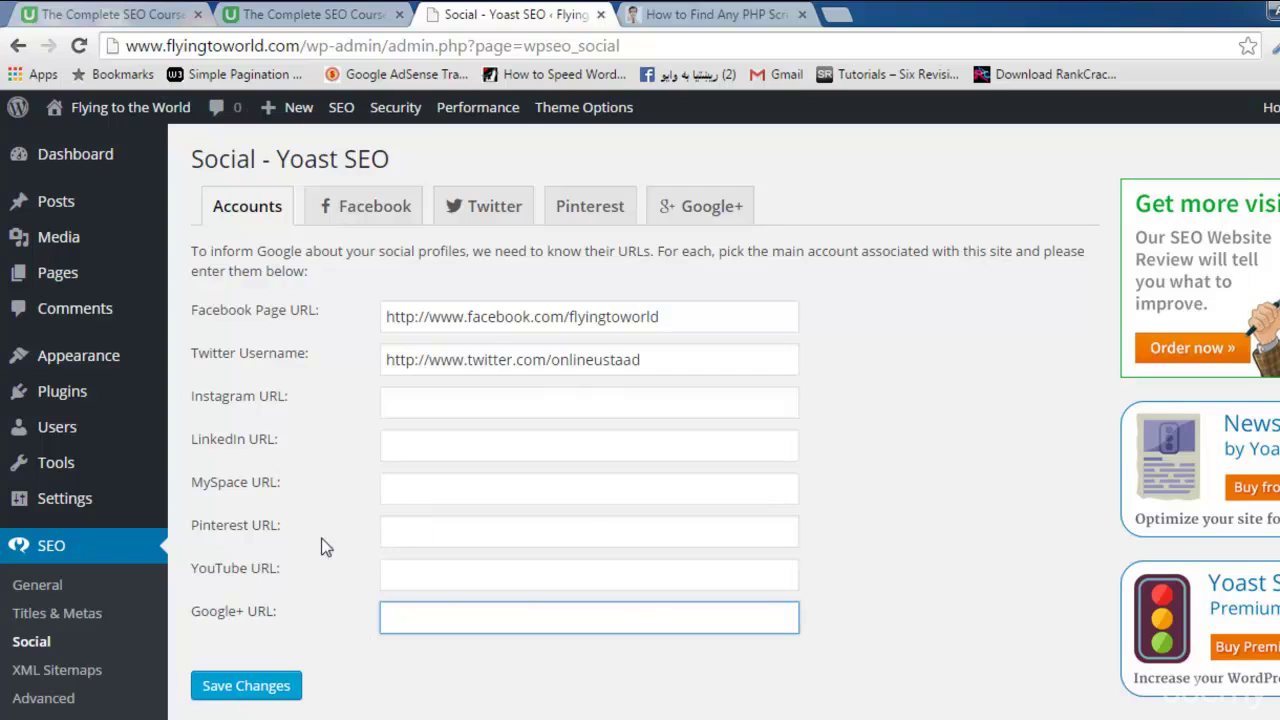
left_click(245, 692)
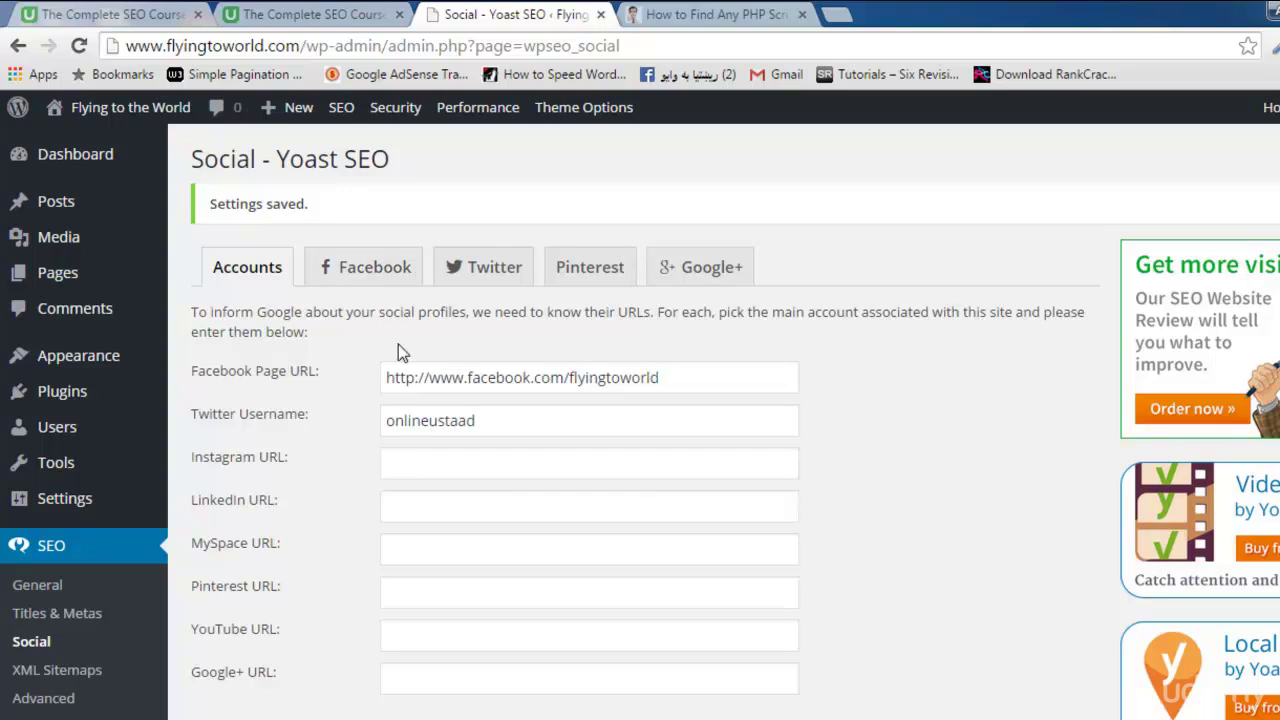
- Examine the Facebook Open Graph settings, including the frontpage image, title and description, default image and Insights options
left_click(388, 279)
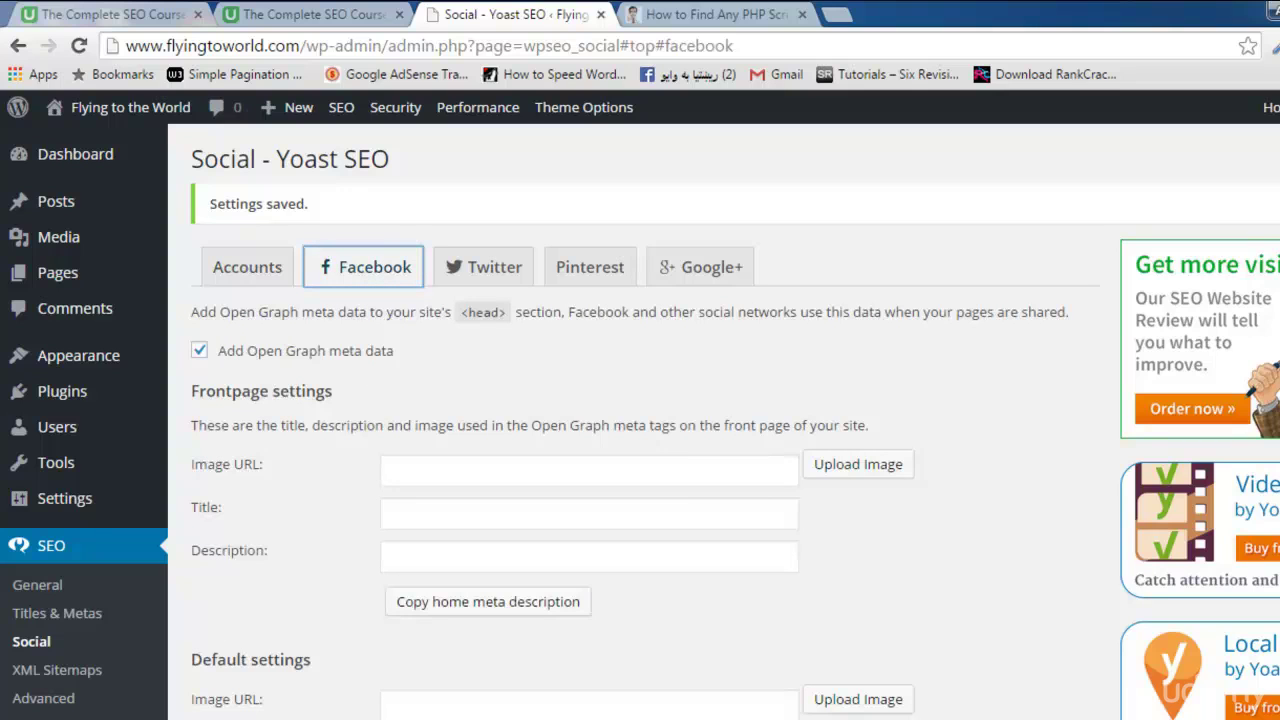
scroll(640, 400, "down", 2)
left_click(629, 292)
left_click(572, 342)
left_click(552, 385)
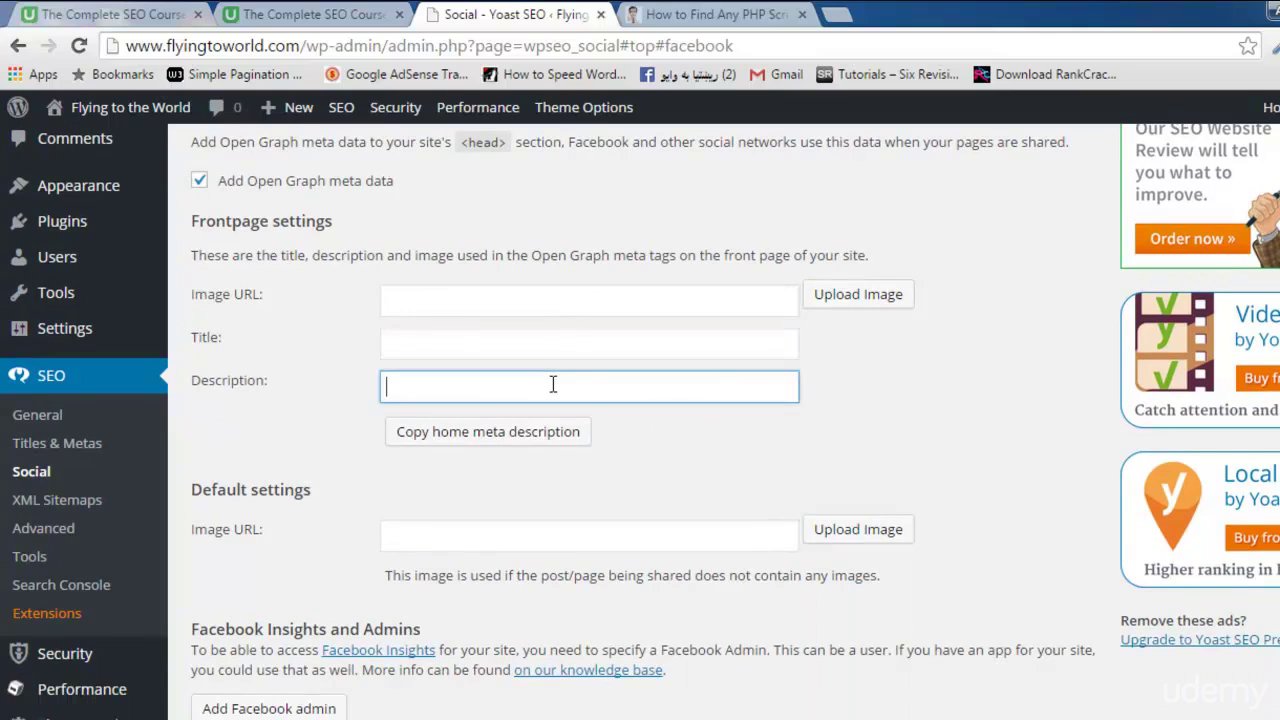
scroll(1117, 500, "down", 2)
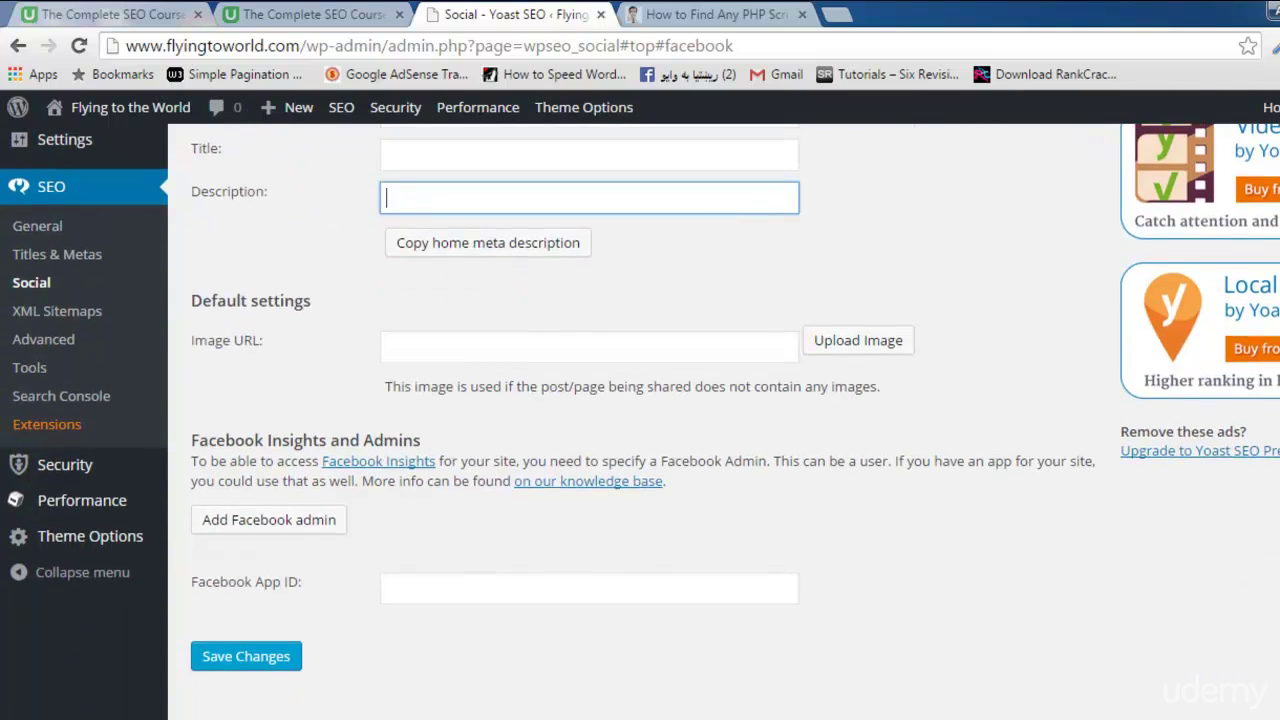
scroll(877, 449, "up", 4)
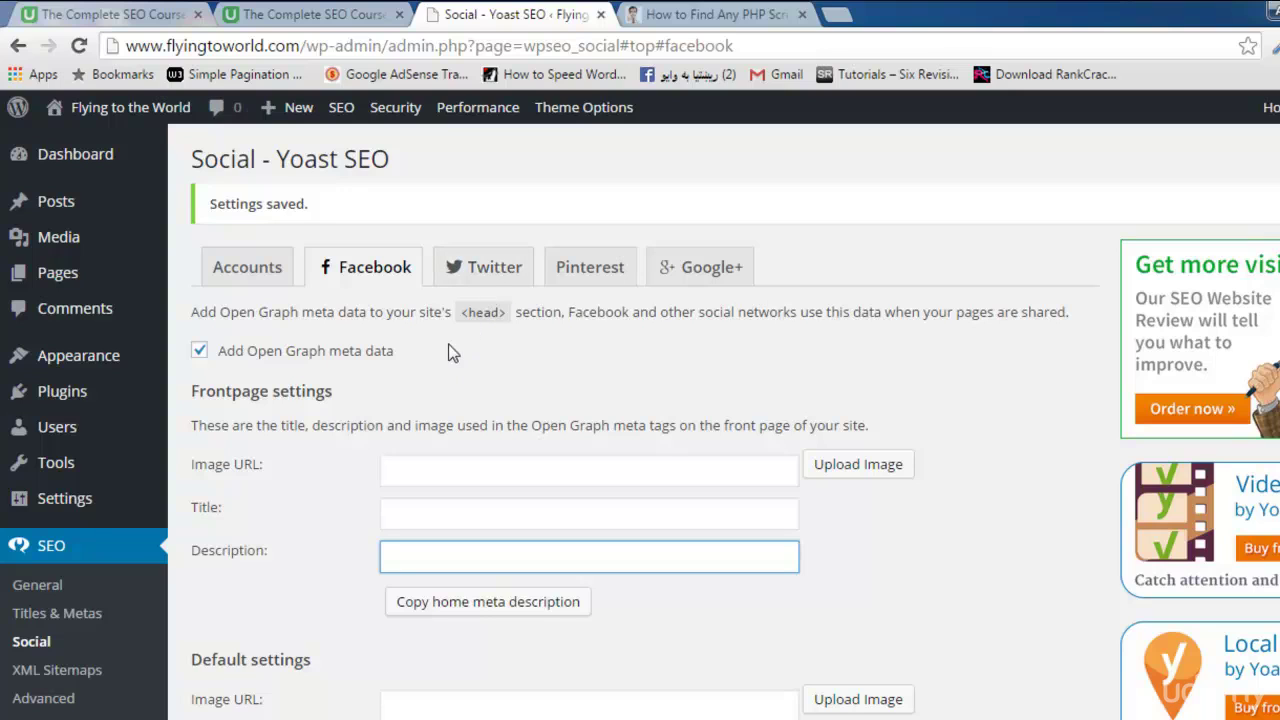
- Enable Twitter card meta data in the Twitter settings, with Summary as the default card type
left_click(463, 281)
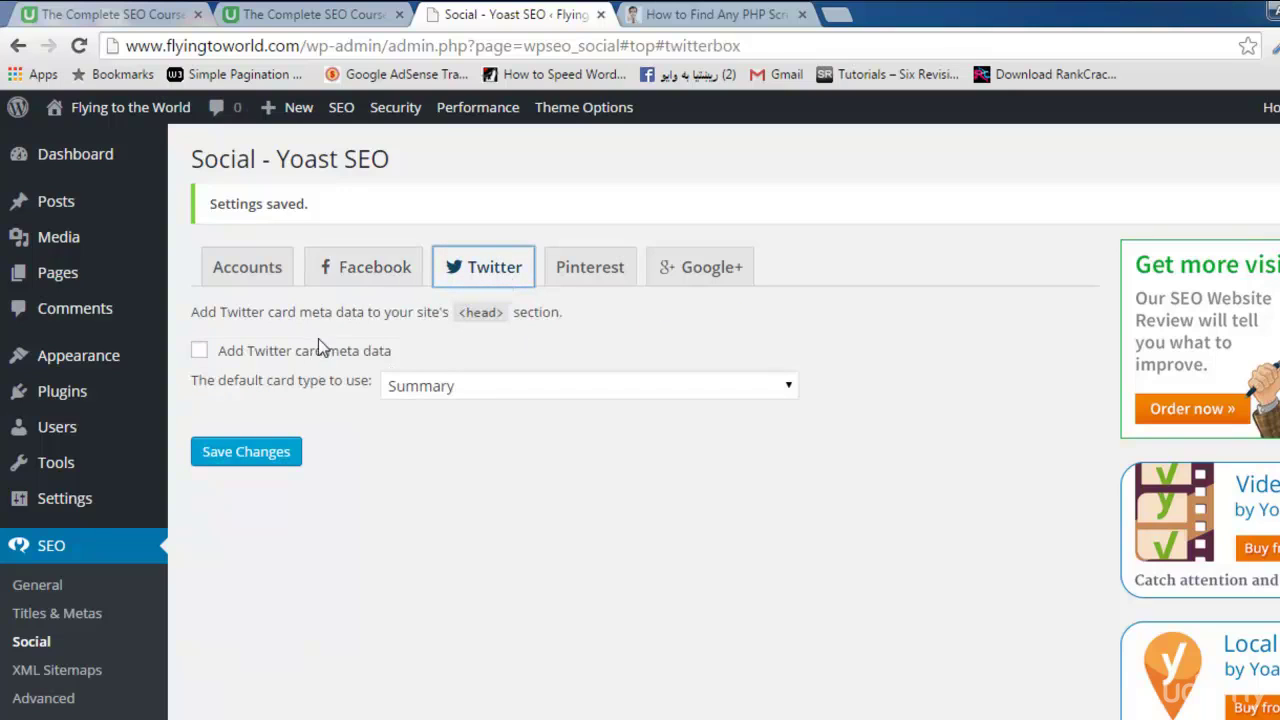
left_click(296, 360)
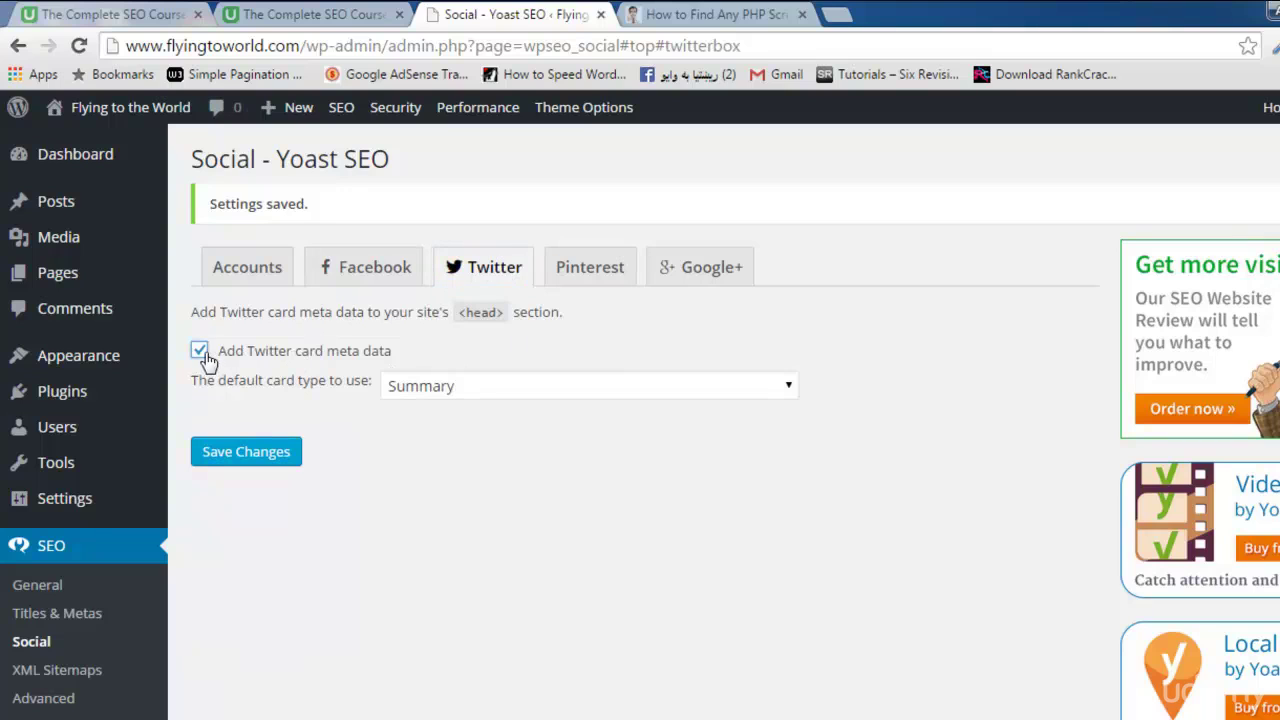
left_click(589, 382)
left_click(589, 382)
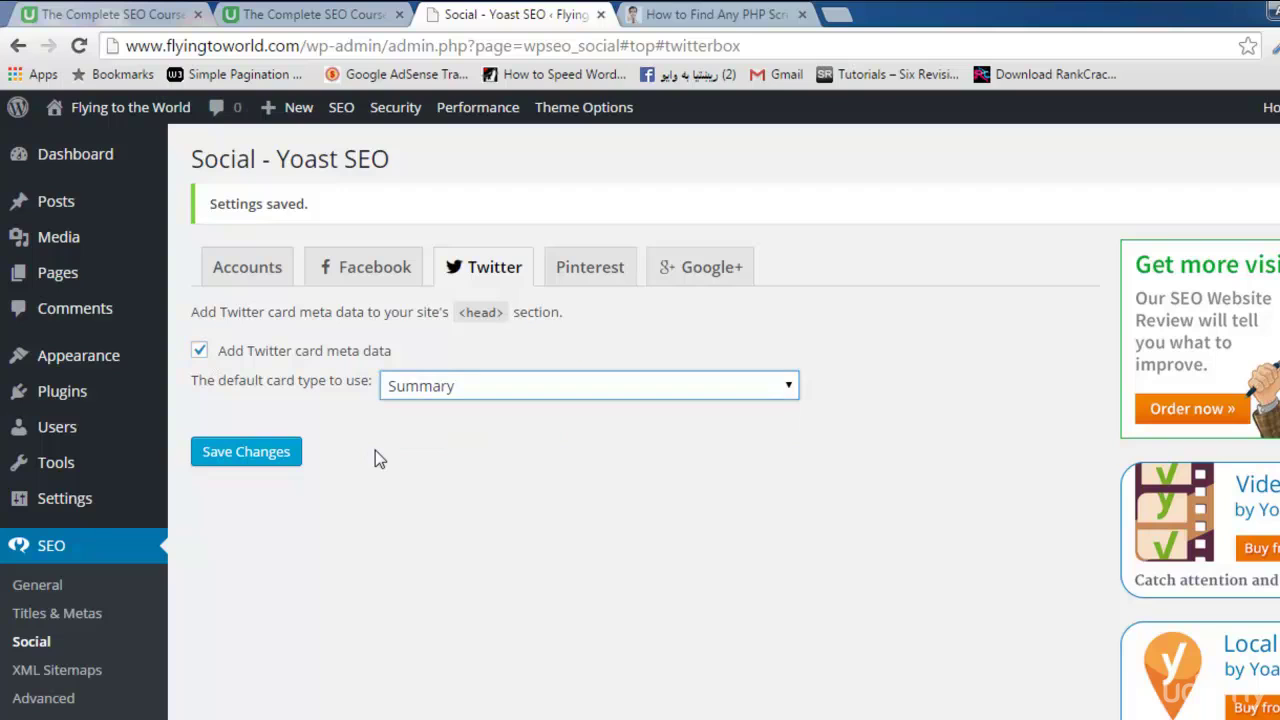
- Examine the Pinterest verification and Google+ publisher settings, toggling the Google+ specific post meta data option on and back off
left_click(594, 286)
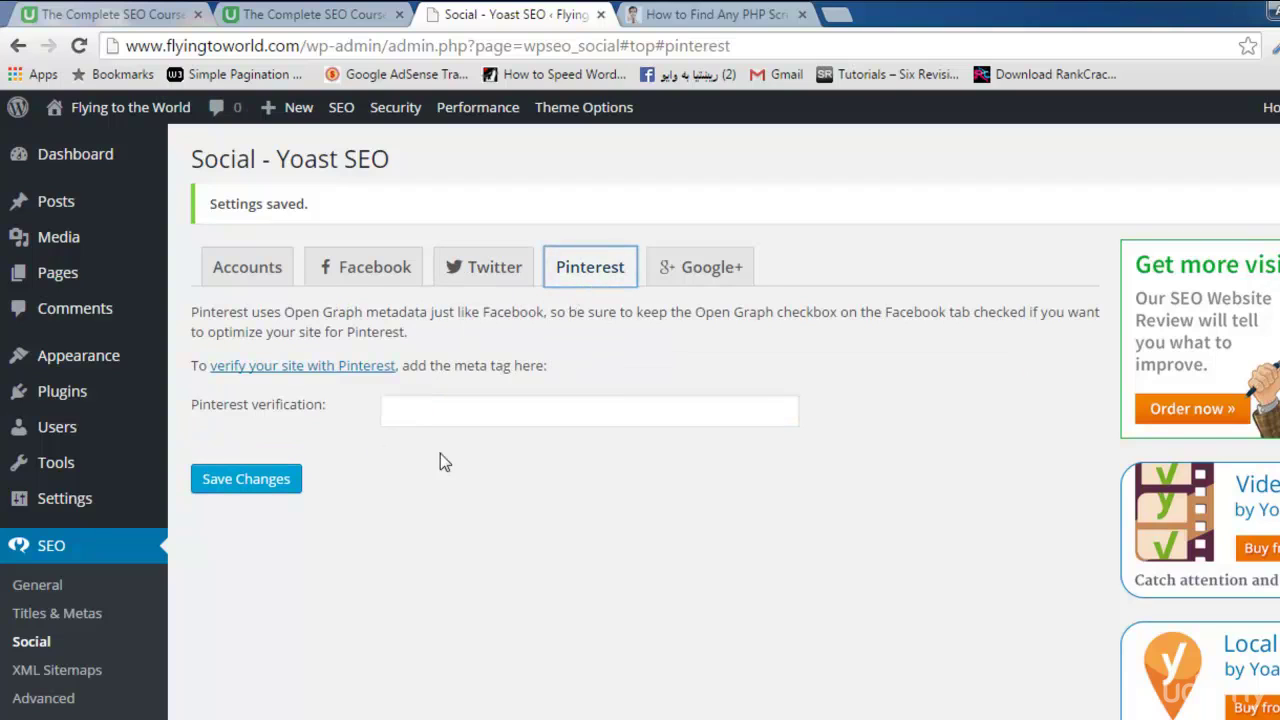
left_click(548, 405)
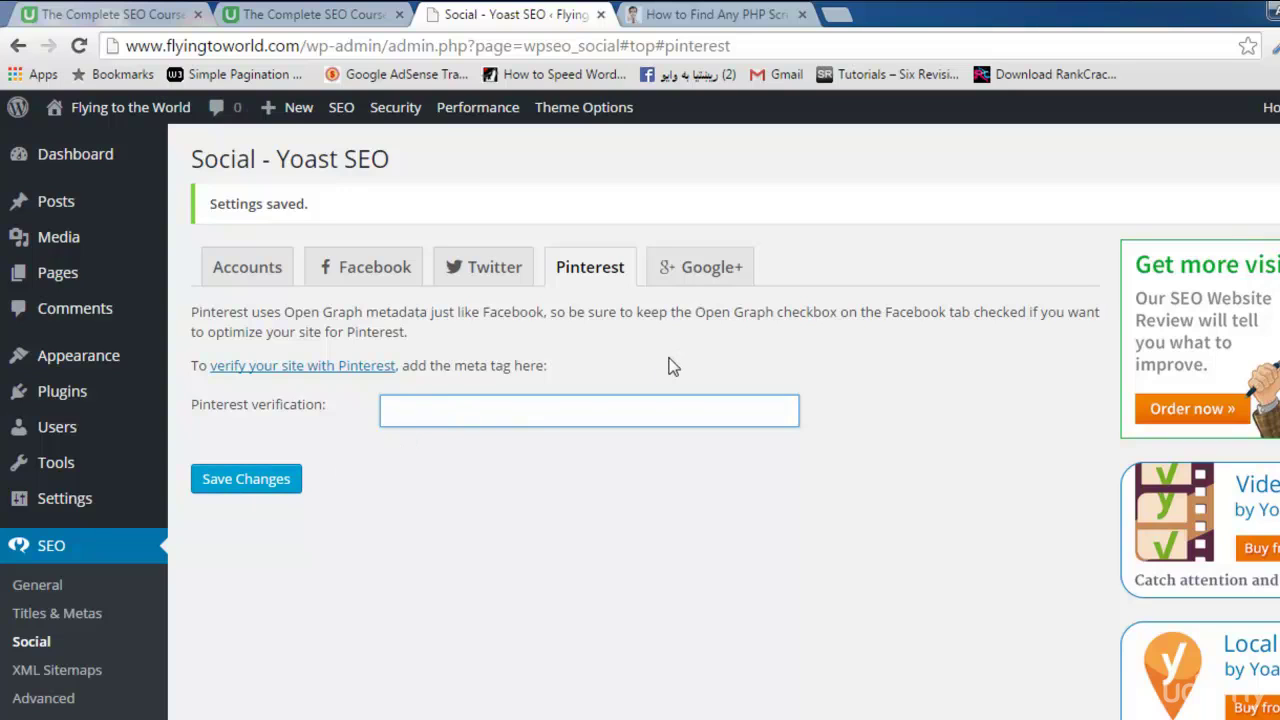
left_click(697, 277)
left_click(510, 410)
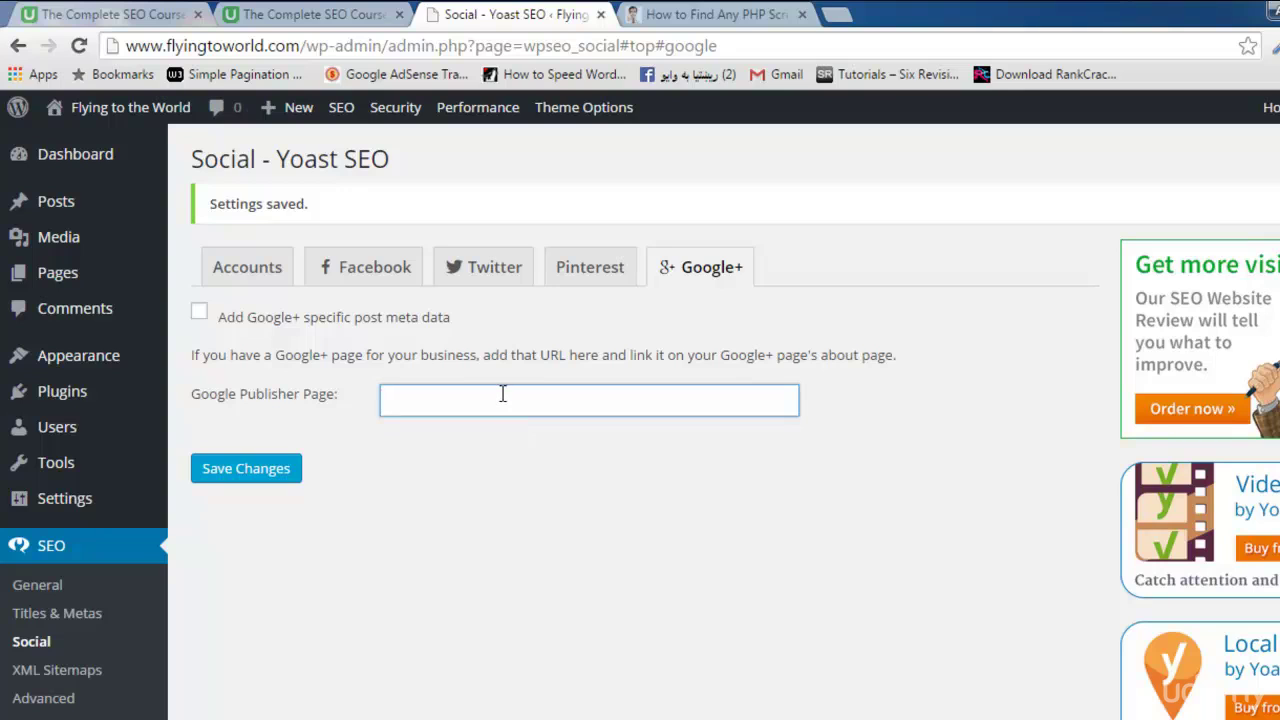
left_click(198, 314)
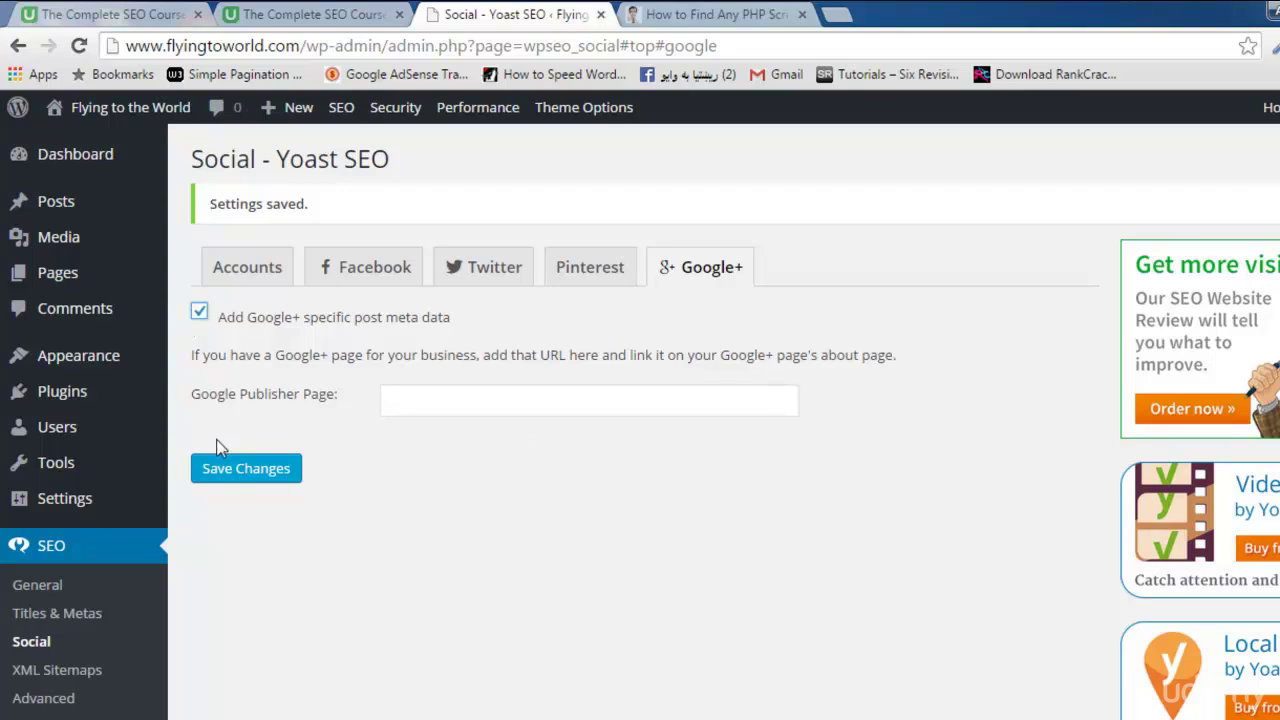
left_click(199, 313)
scroll(789, 523, "down", 1)
scroll(508, 592, "down", 2)
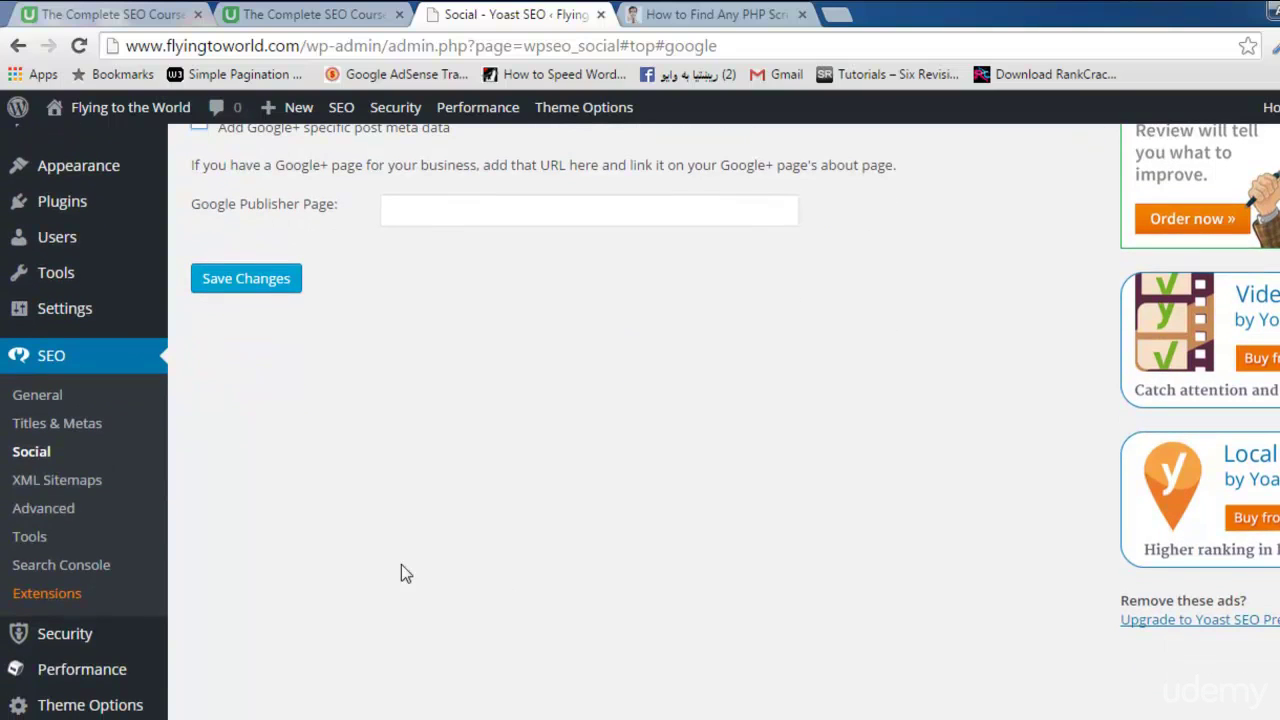
- Open the generated XML sitemap index from the XML Sitemaps settings, select its URL, and return to the sitemap settings
left_click(66, 481)
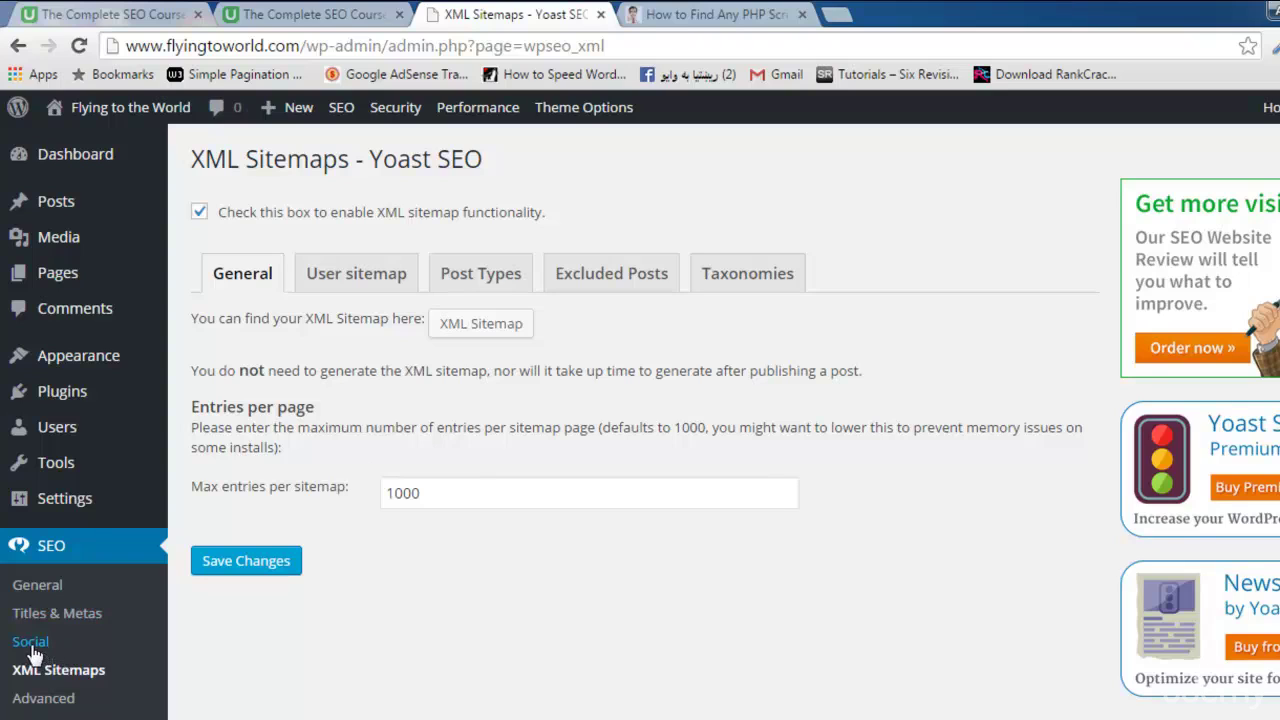
left_click(503, 326)
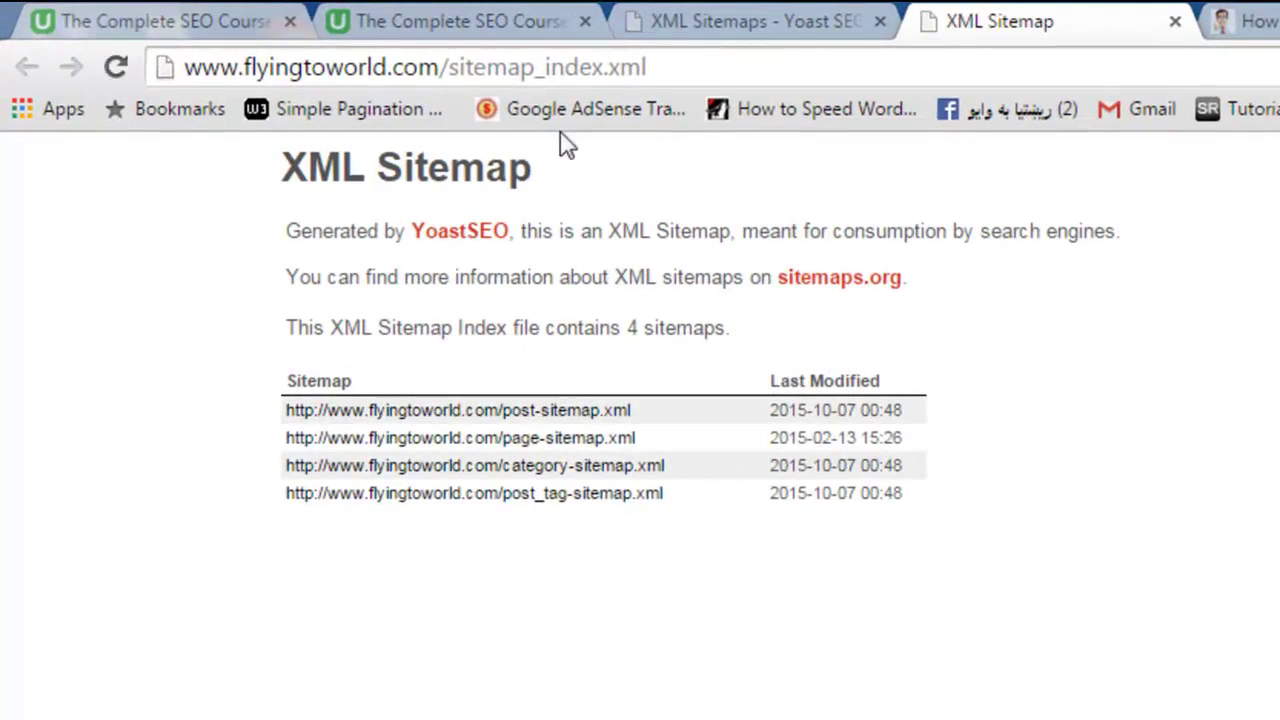
left_click(585, 72)
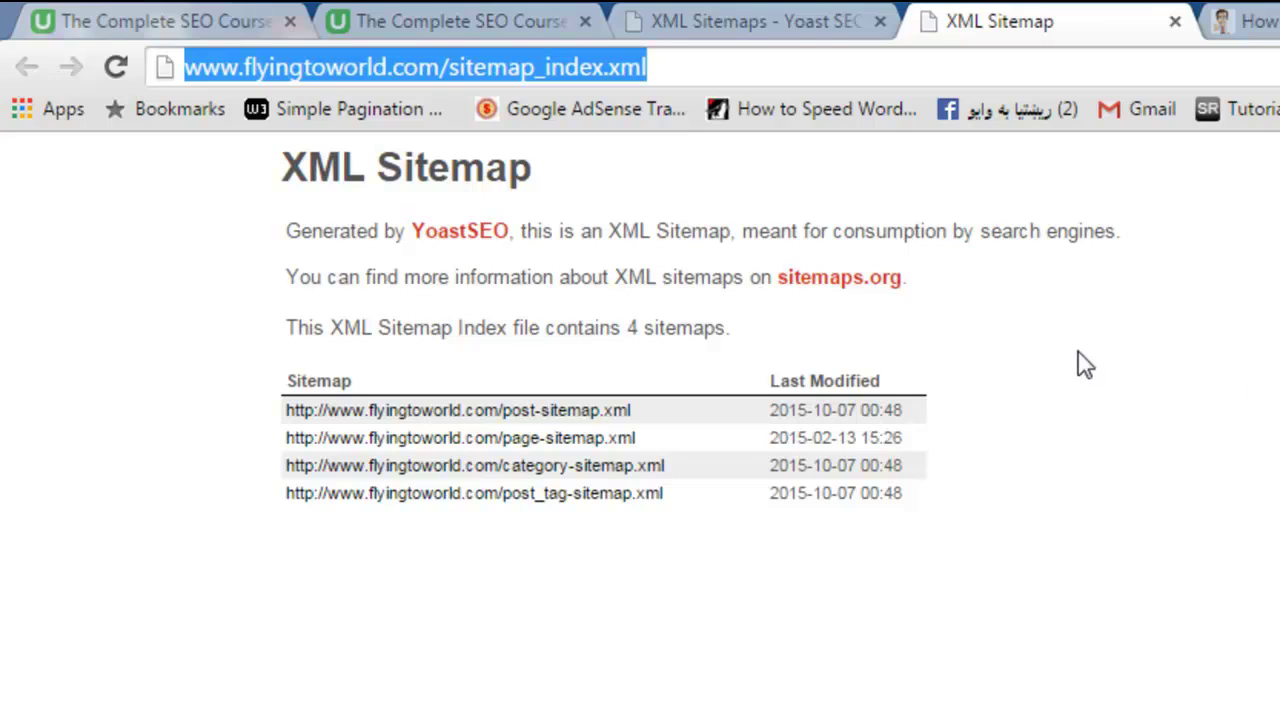
left_click(814, 16)
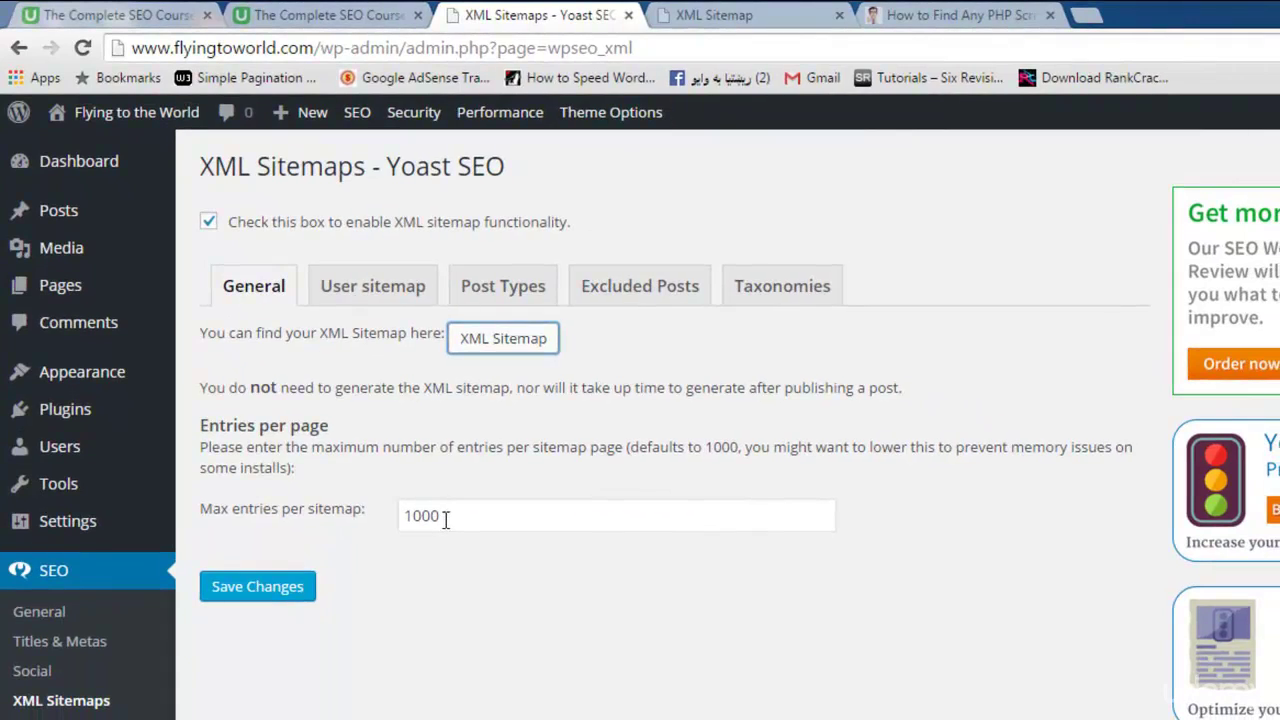
- Review the maximum entries per sitemap in the XML sitemap settings, leave the value as is, and open the Advanced SEO settings
double_click(446, 518)
left_click(444, 485)
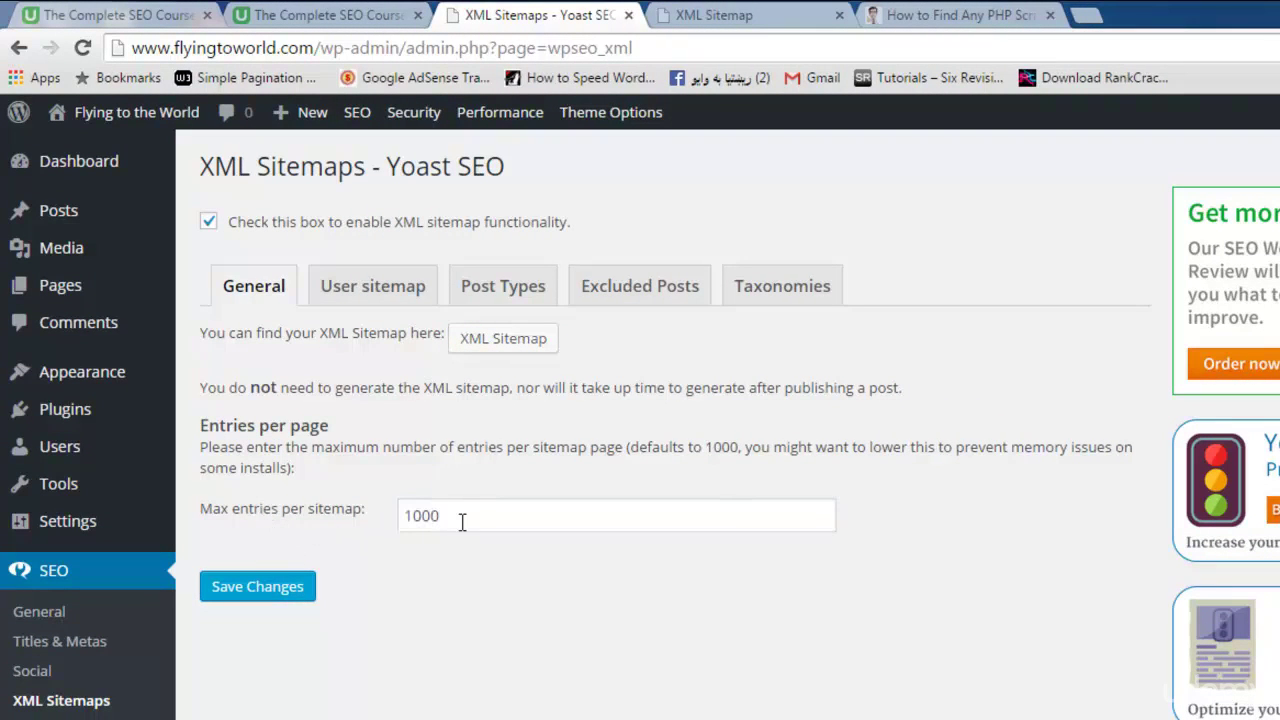
left_click_drag(446, 518, 404, 516)
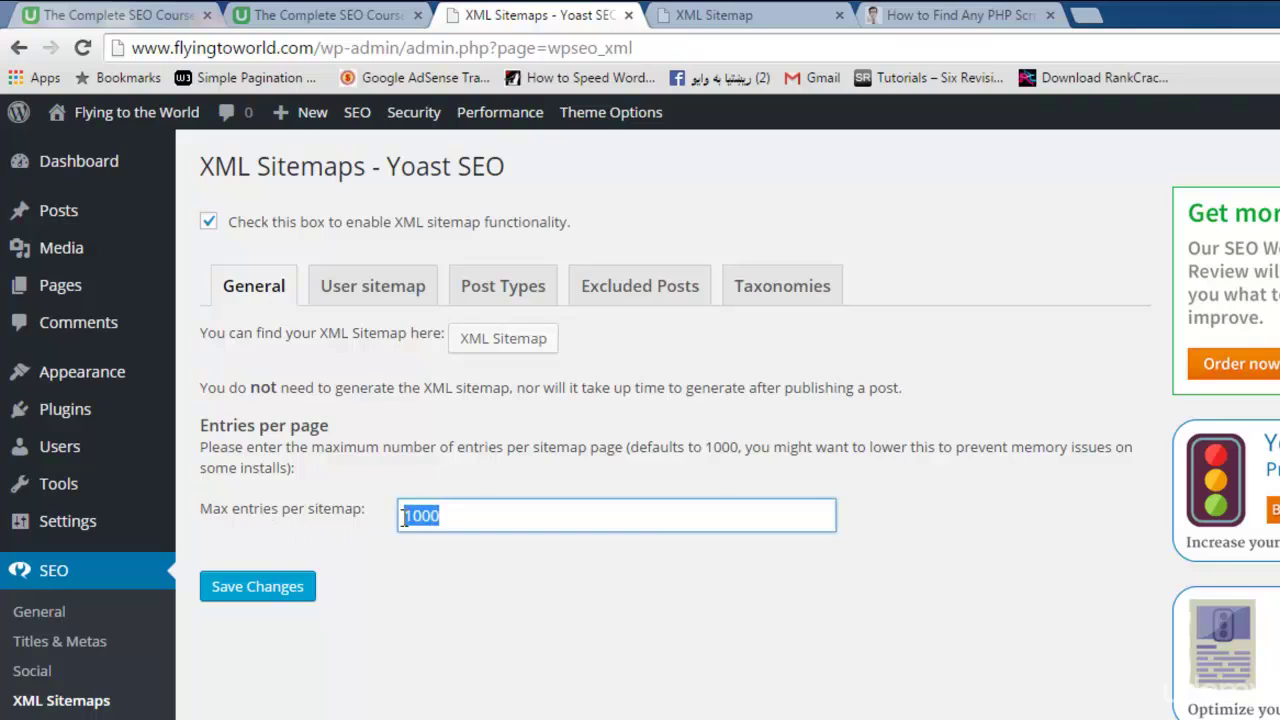
left_click(446, 518)
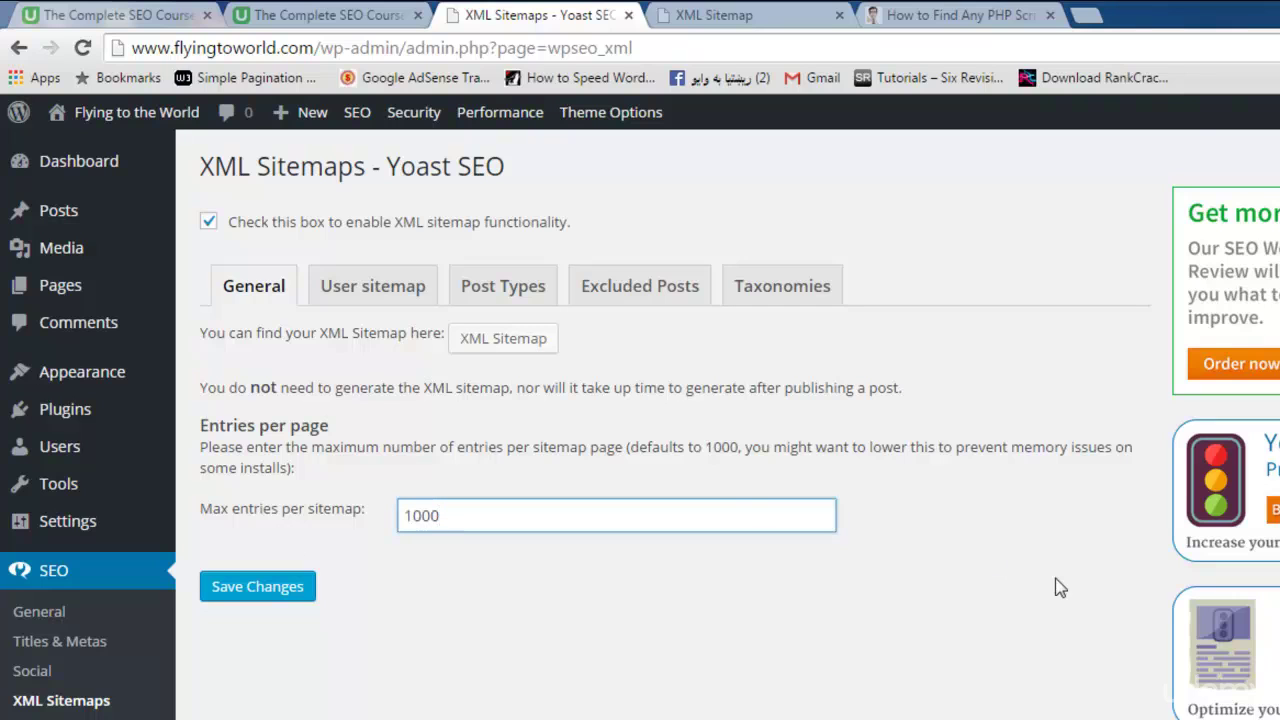
scroll(640, 658, "down", 3)
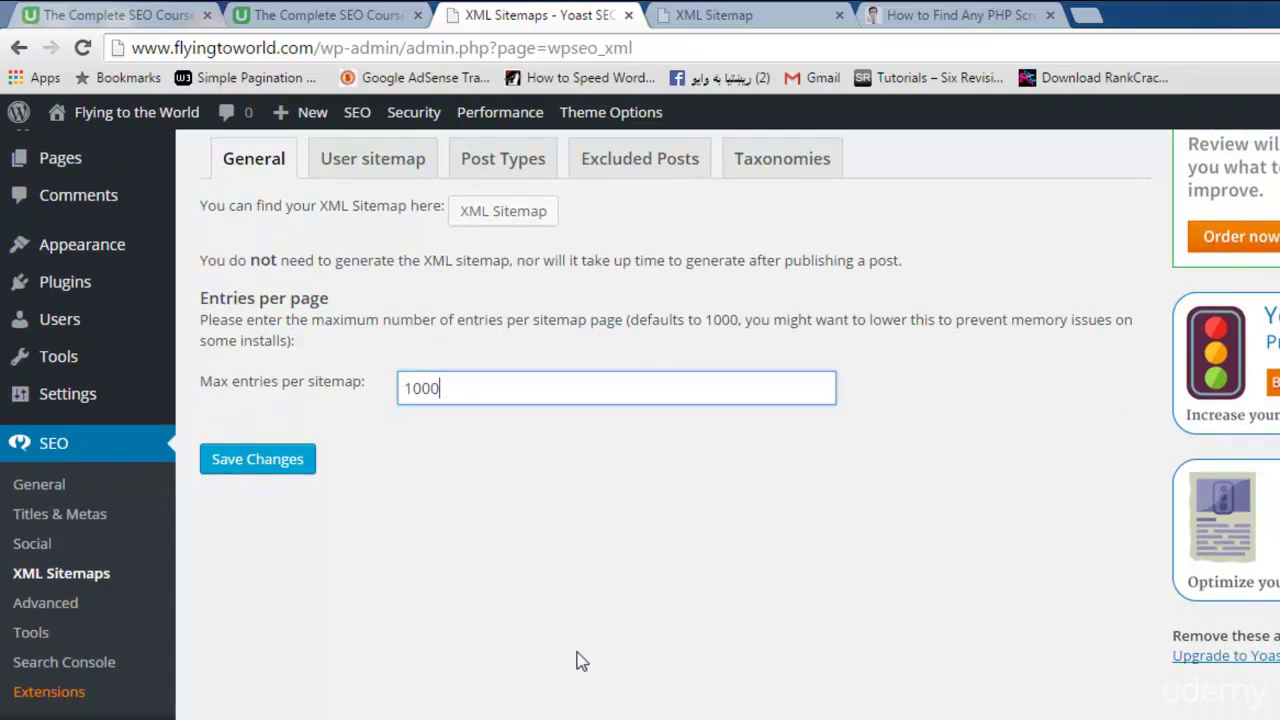
left_click(50, 608)
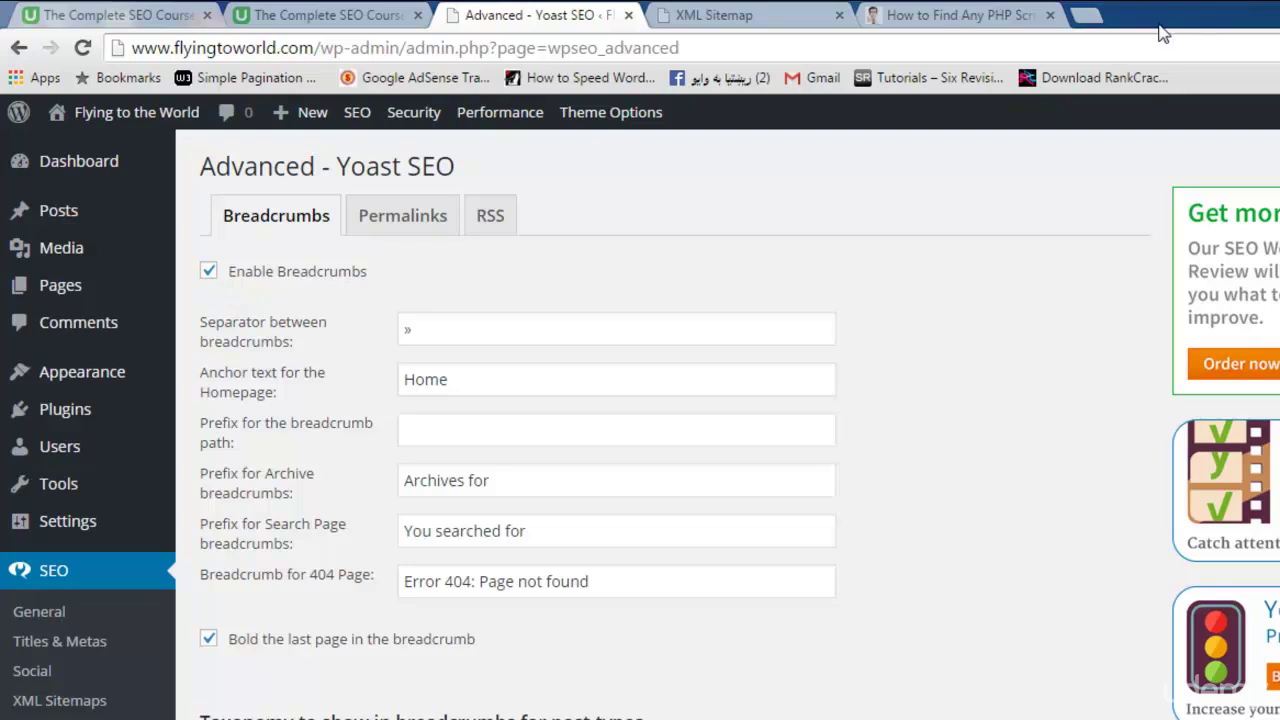
- Search Google in a new browser tab for how to use Yoast SEO
left_click(1085, 17)
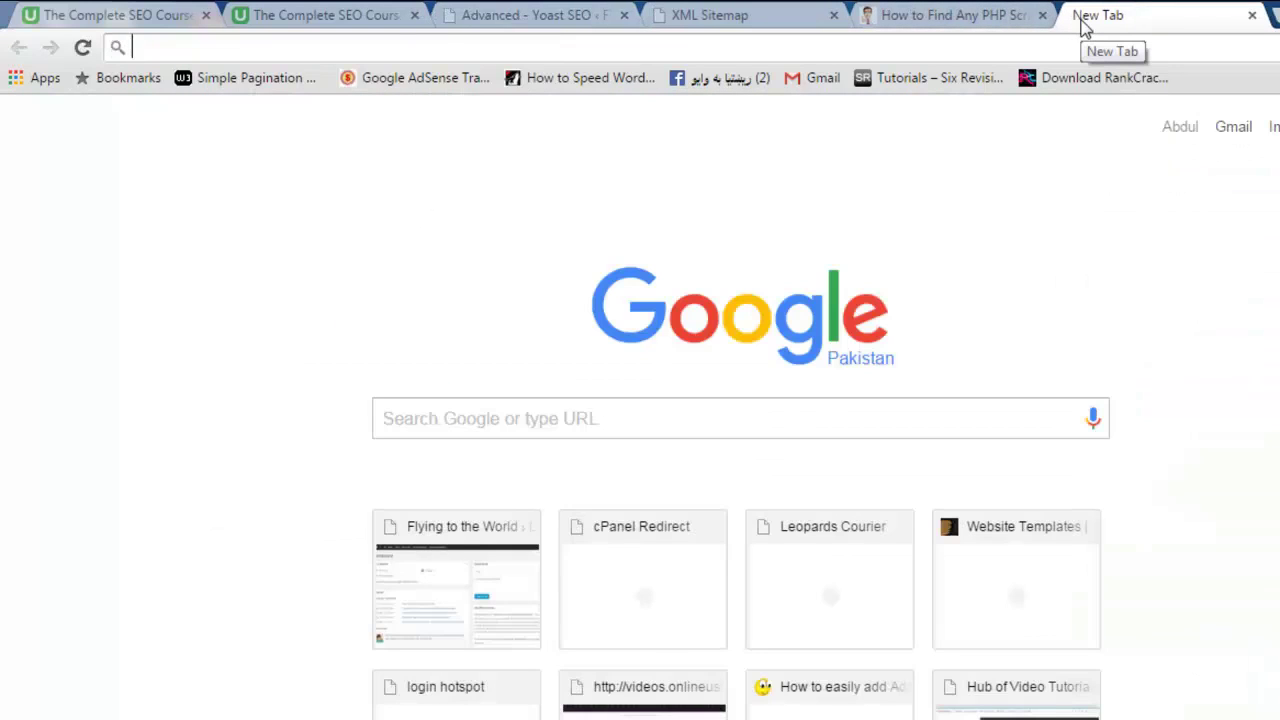
type("ho")
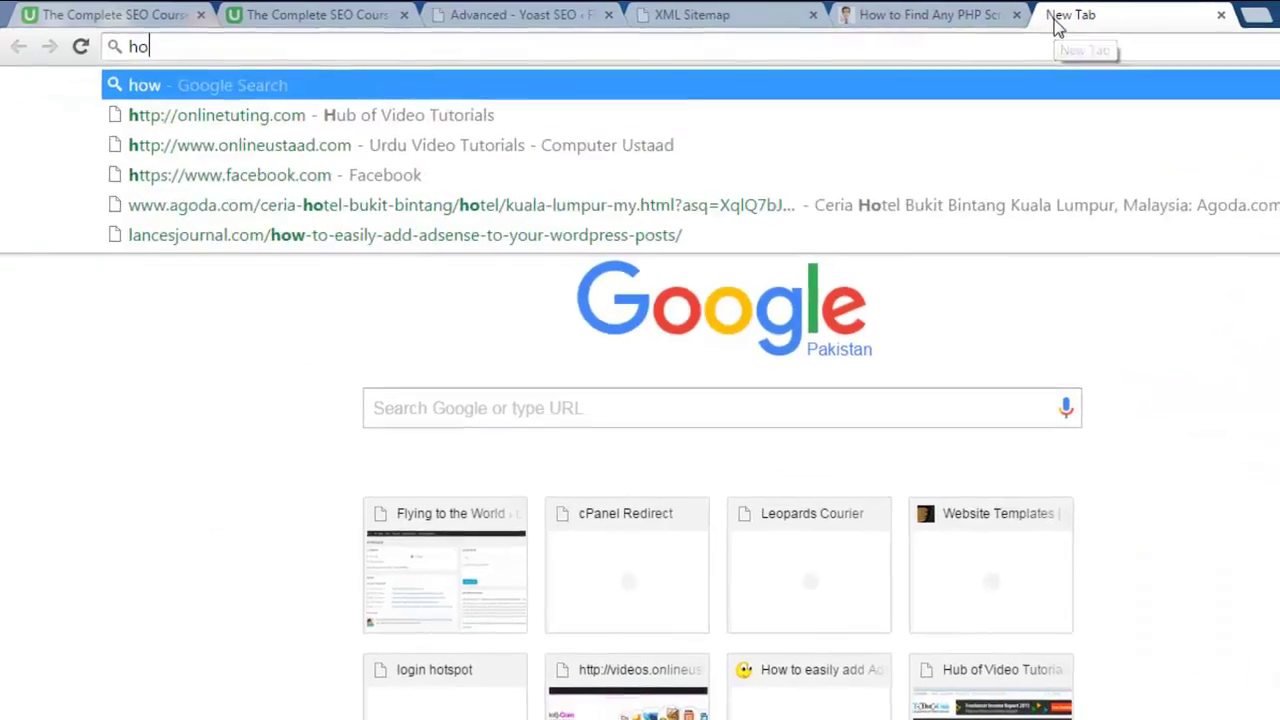
type("w to use")
key("Return")
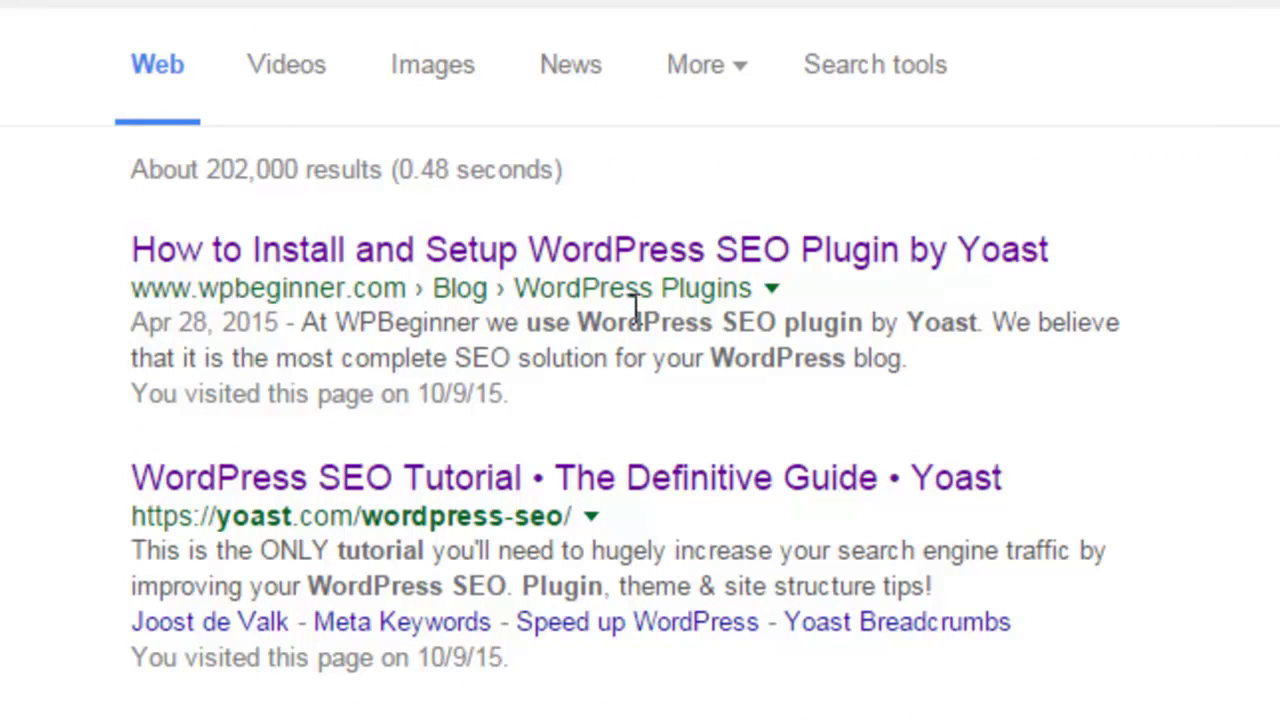
- Highlight the breadcrumb path under the wpbeginner.com search result to examine how breadcrumbs are shown in Google
left_click_drag(510, 298, 495, 290)
left_click(654, 322)
left_click_drag(128, 288, 786, 288)
left_click(776, 290)
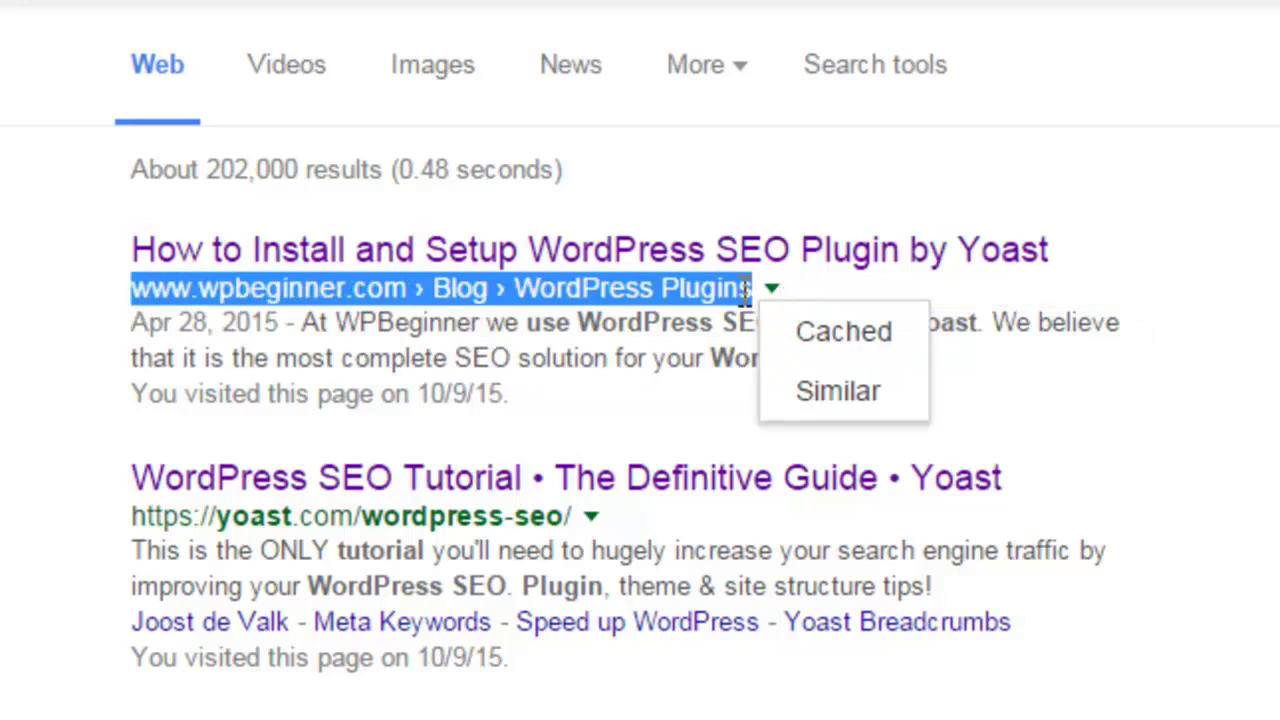
left_click(551, 390)
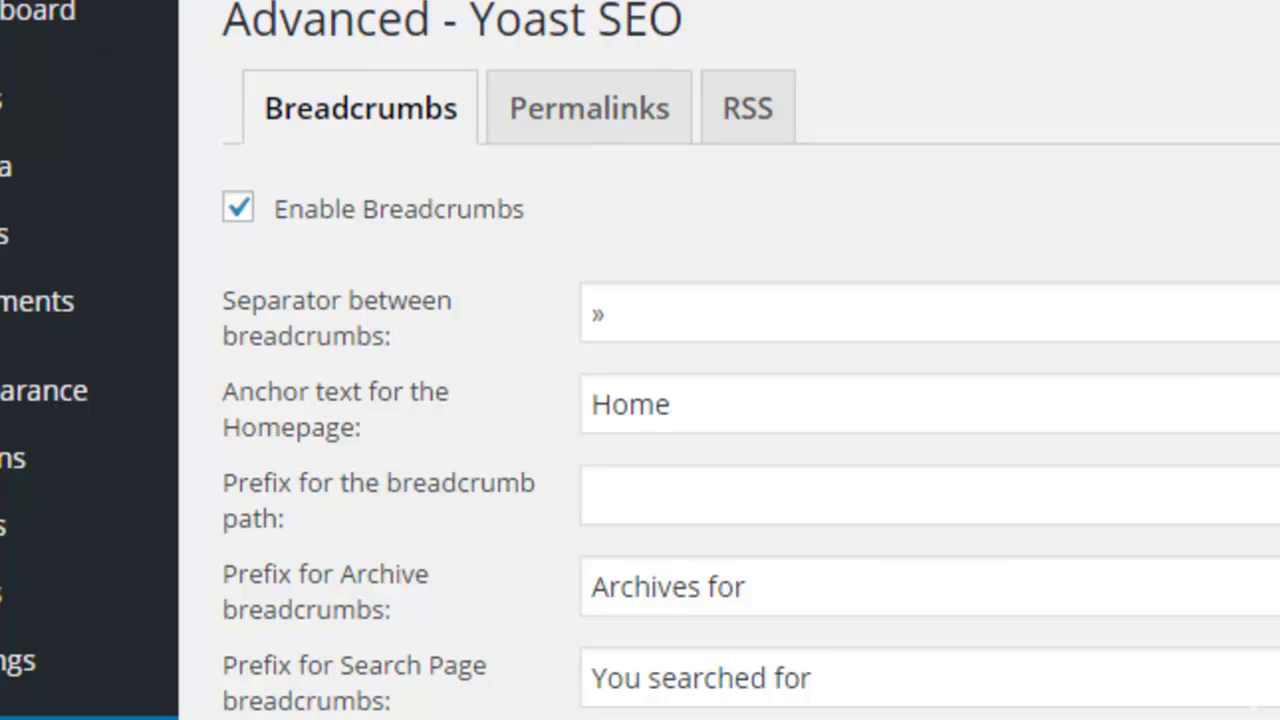
- View the blog's front page in a separate tab, open the "Top 20 Popular Places in Dubai" post, and return to the Advanced settings
right_click(75, 3)
key("Escape")
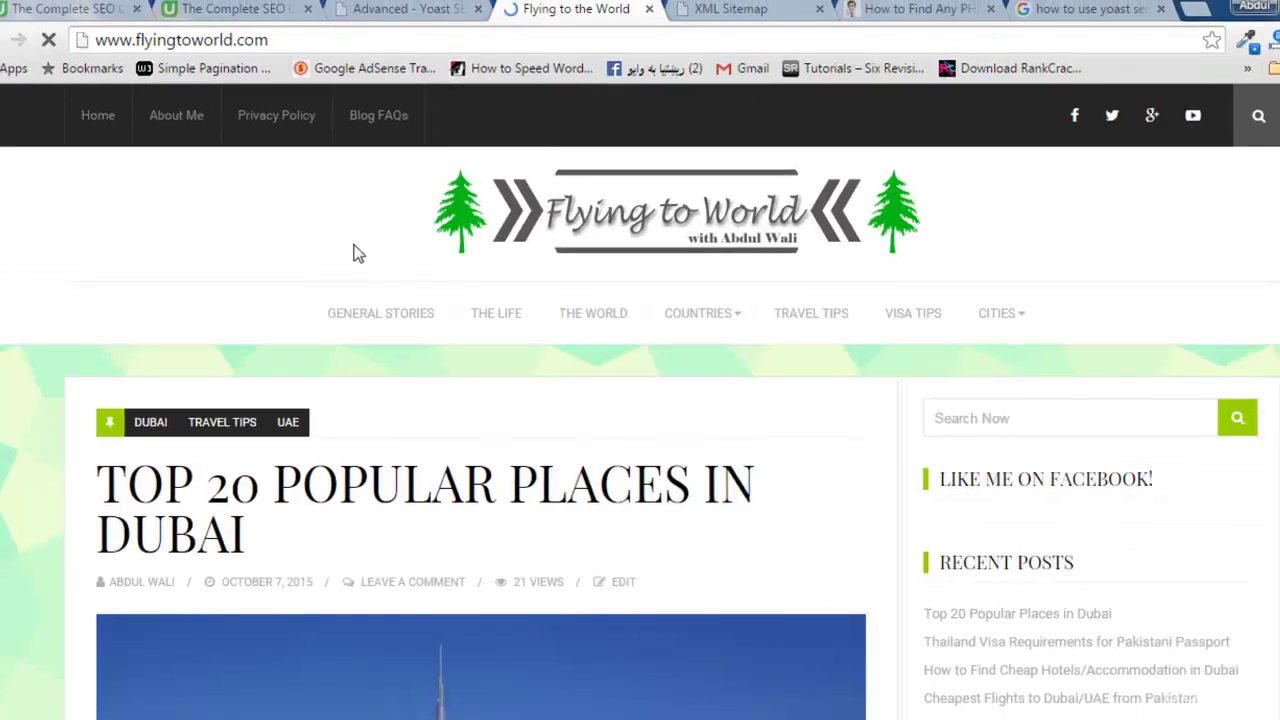
left_click(348, 498)
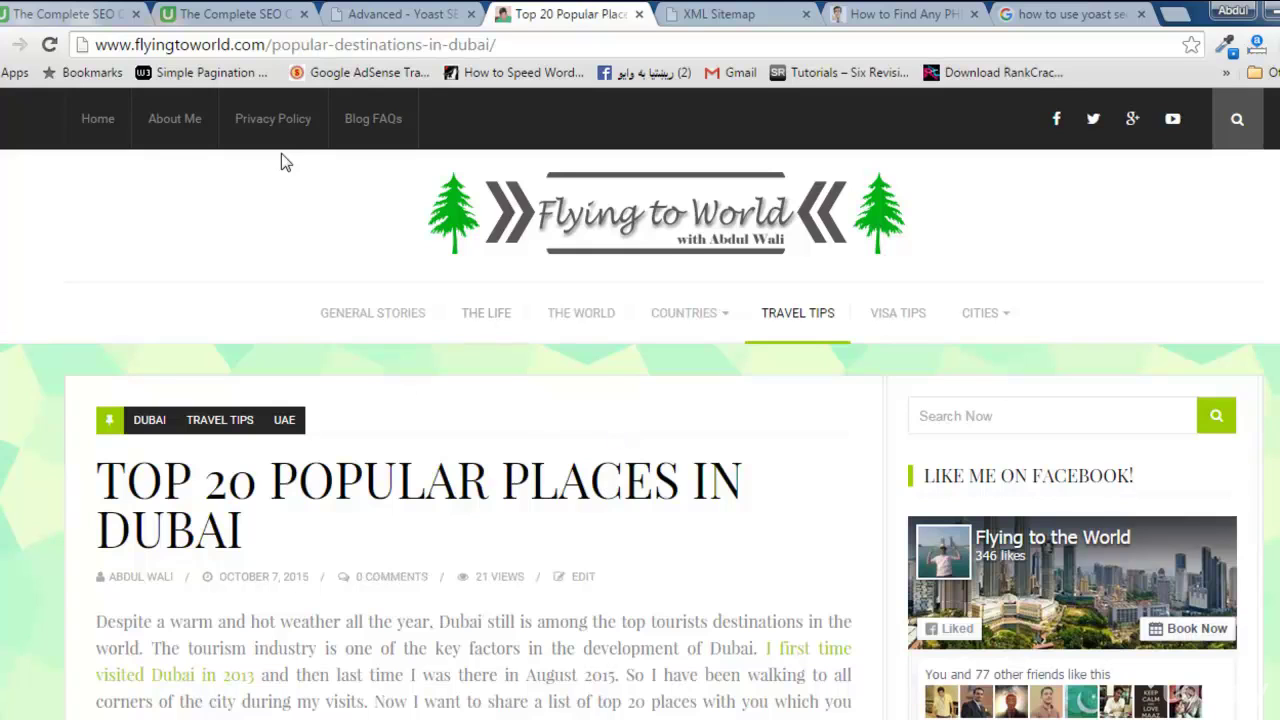
left_click(405, 13)
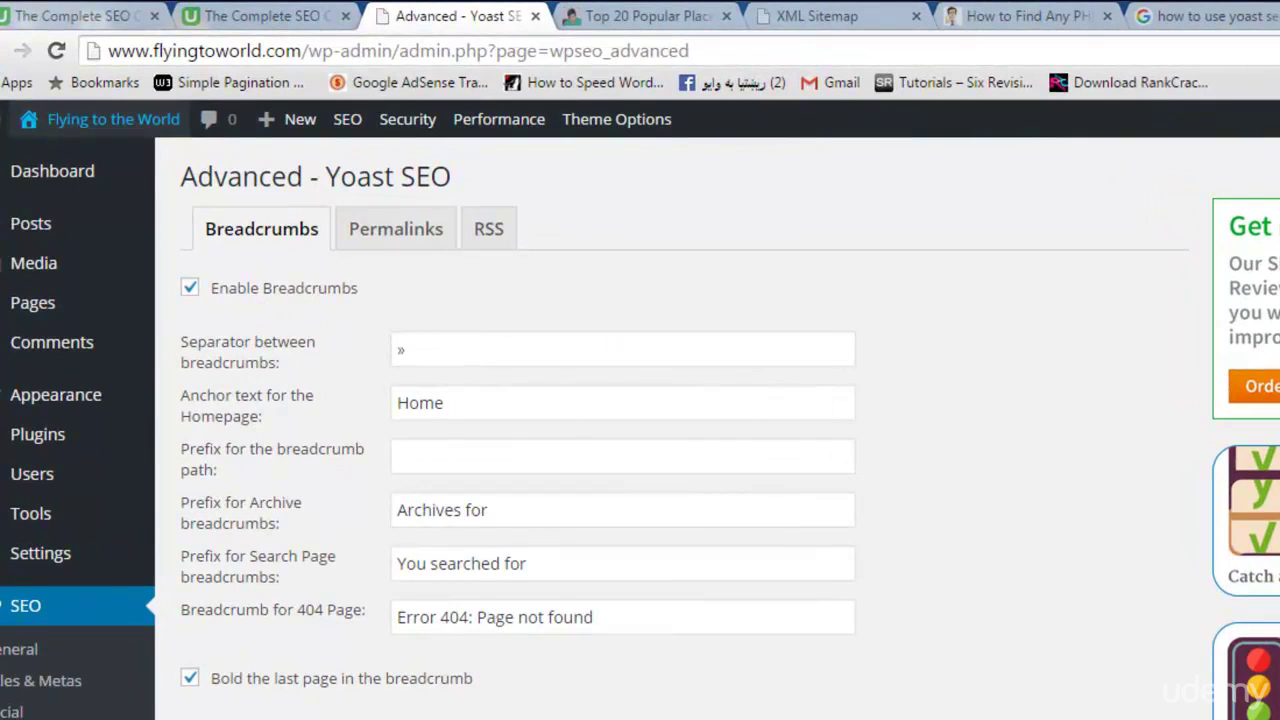
- Examine the remaining Breadcrumbs settings, including the taxonomy shown for posts and the instructions for inserting breadcrumbs in the theme
scroll(780, 432, "down", 3)
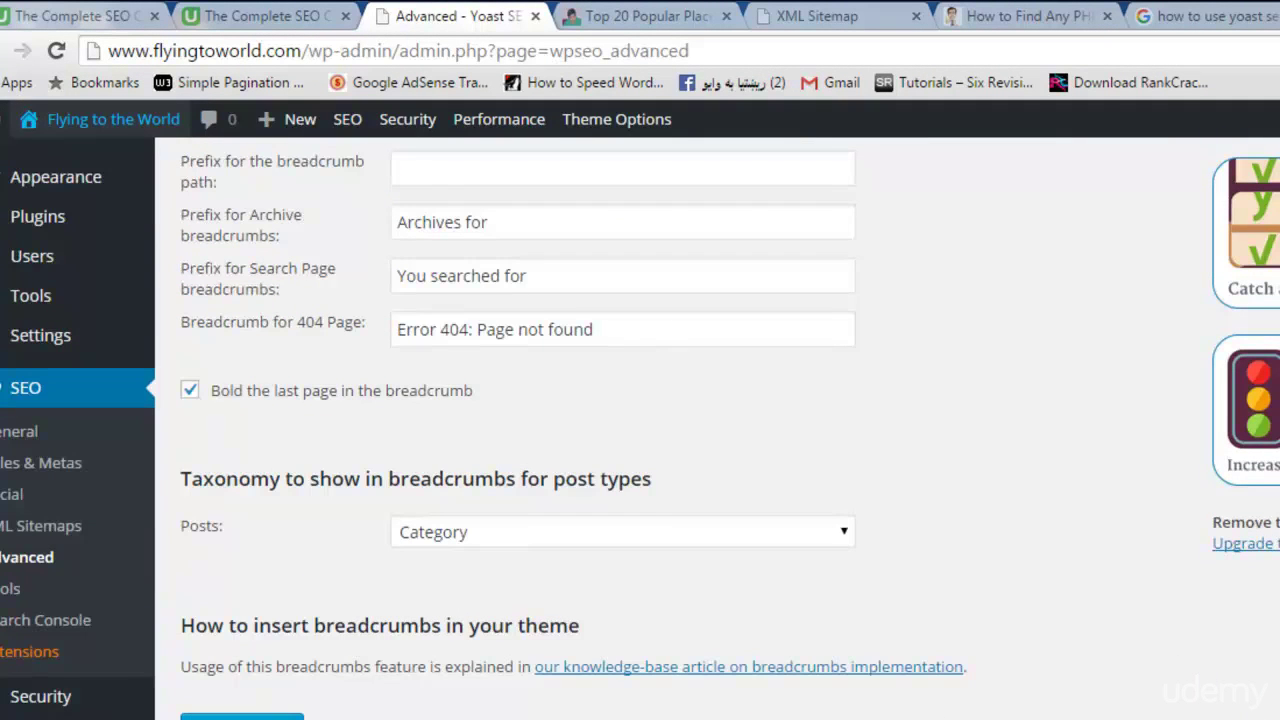
scroll(583, 337, "up", 3)
mouse_move(47, 507)
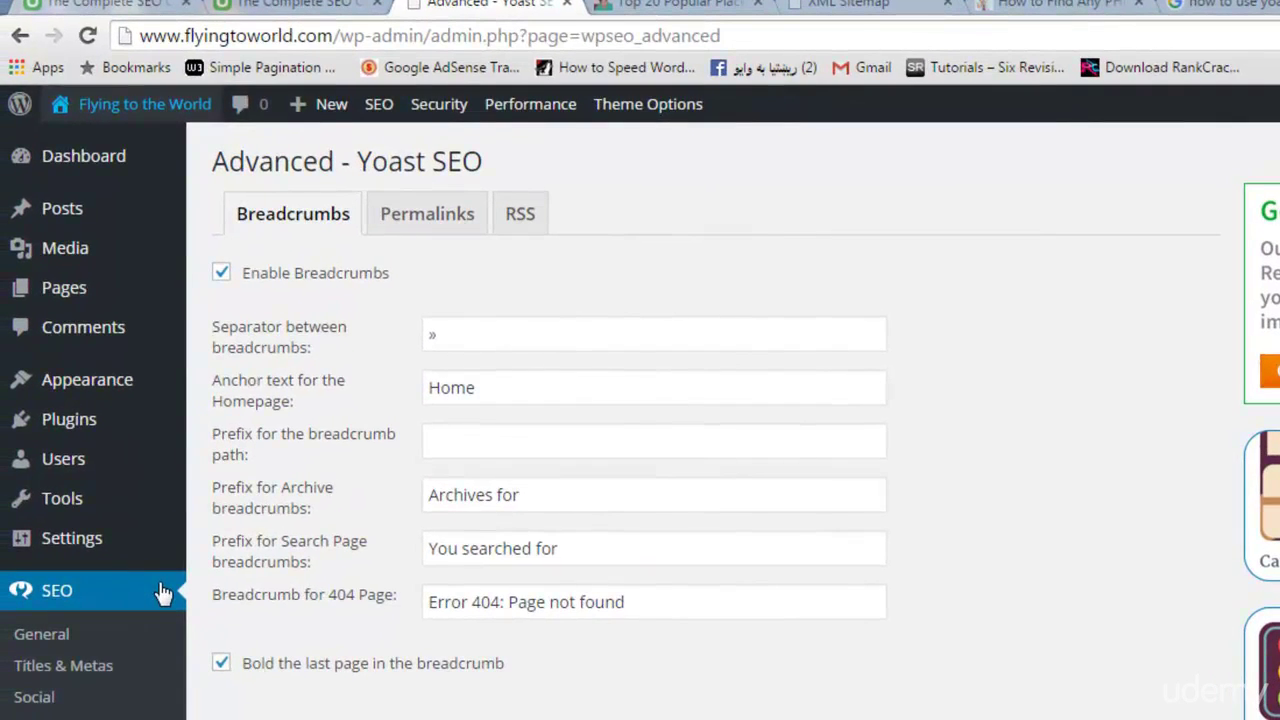
mouse_move(112, 172)
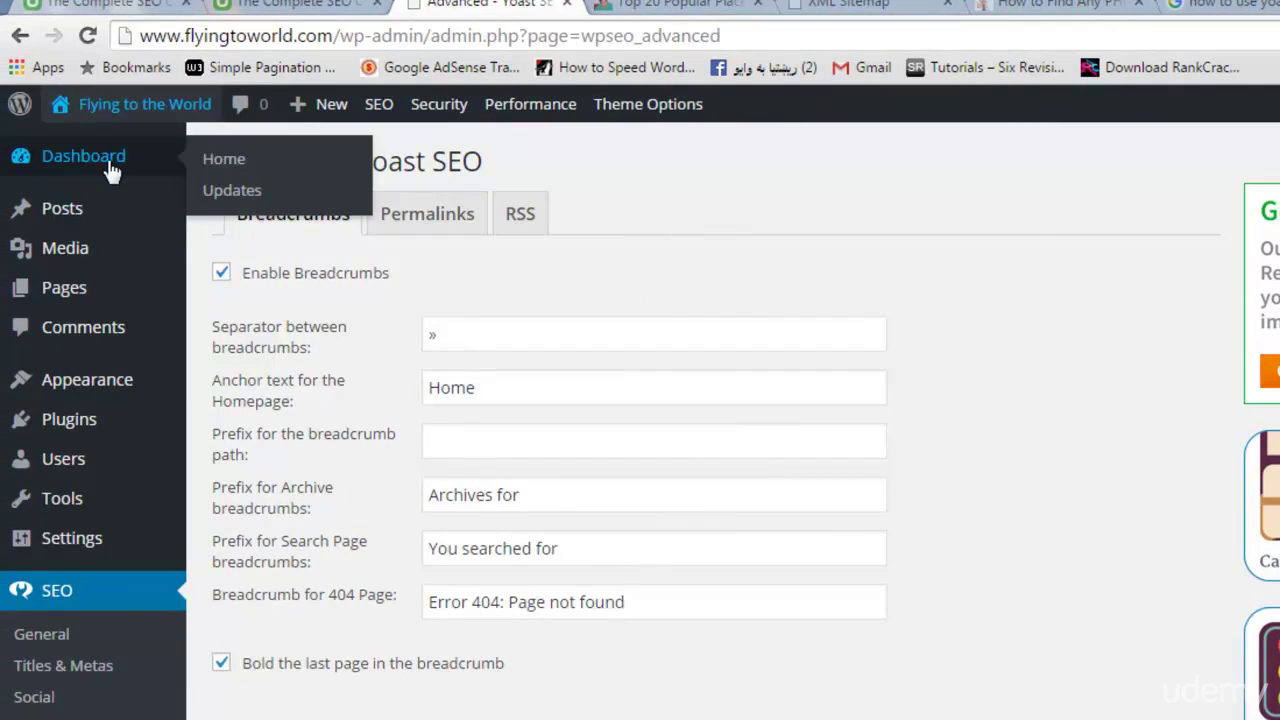